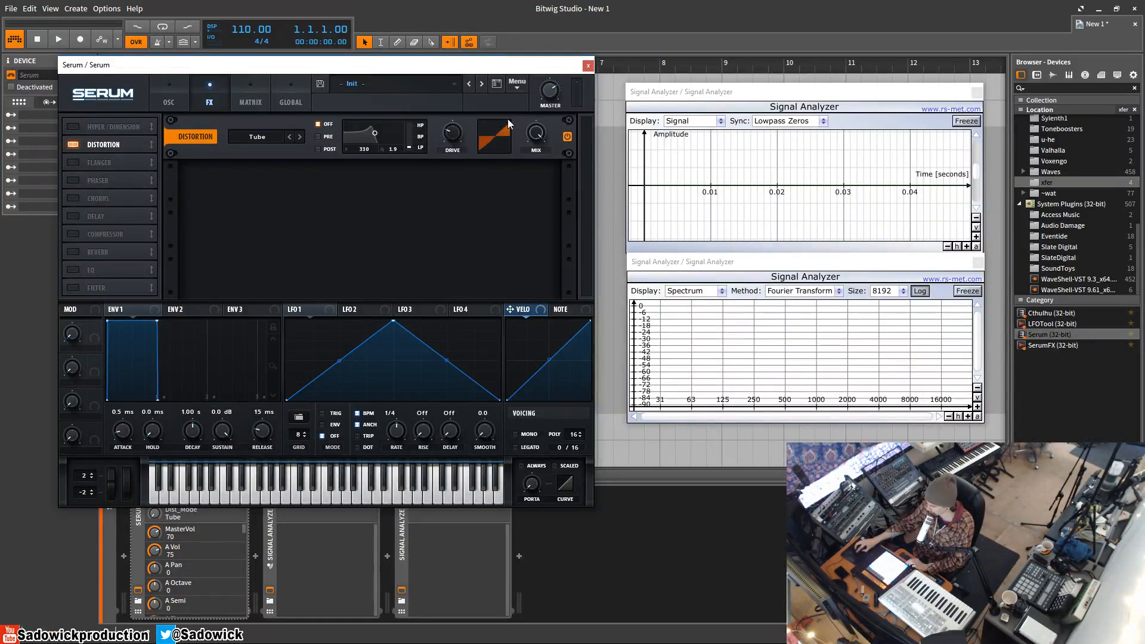
# Step: Replace oscillator A's saw wave with the single sin waveform from the wavetable editor's formula presets
pyautogui.moveTo(453, 132); pyautogui.dragTo(453, 173)
pyautogui.click(168, 97)
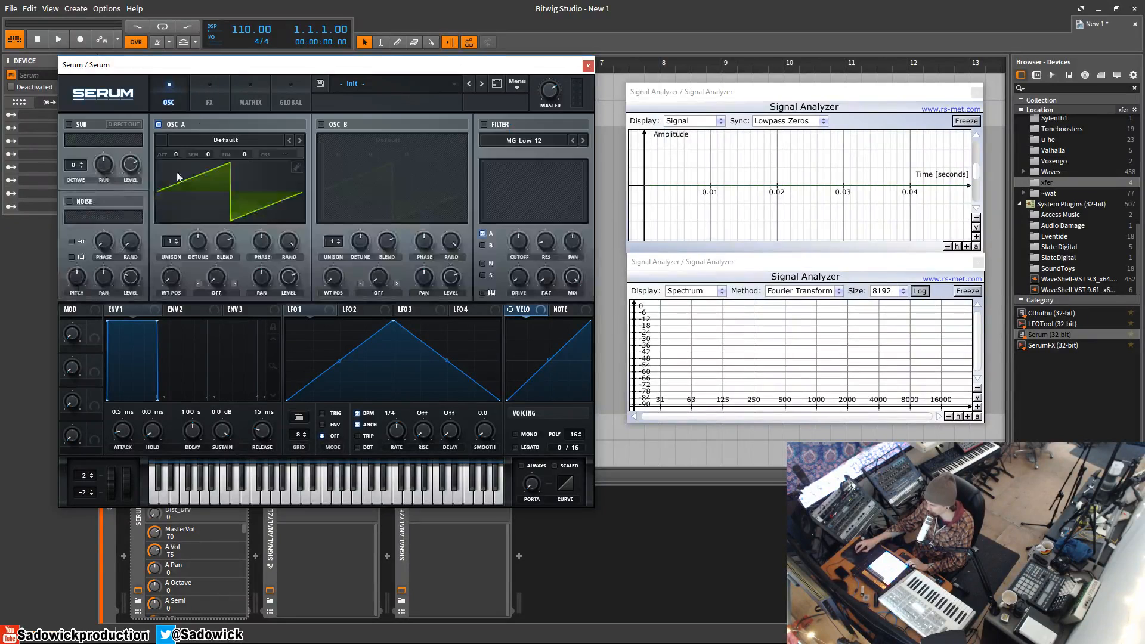
pyautogui.click(296, 169)
pyautogui.click(564, 400)
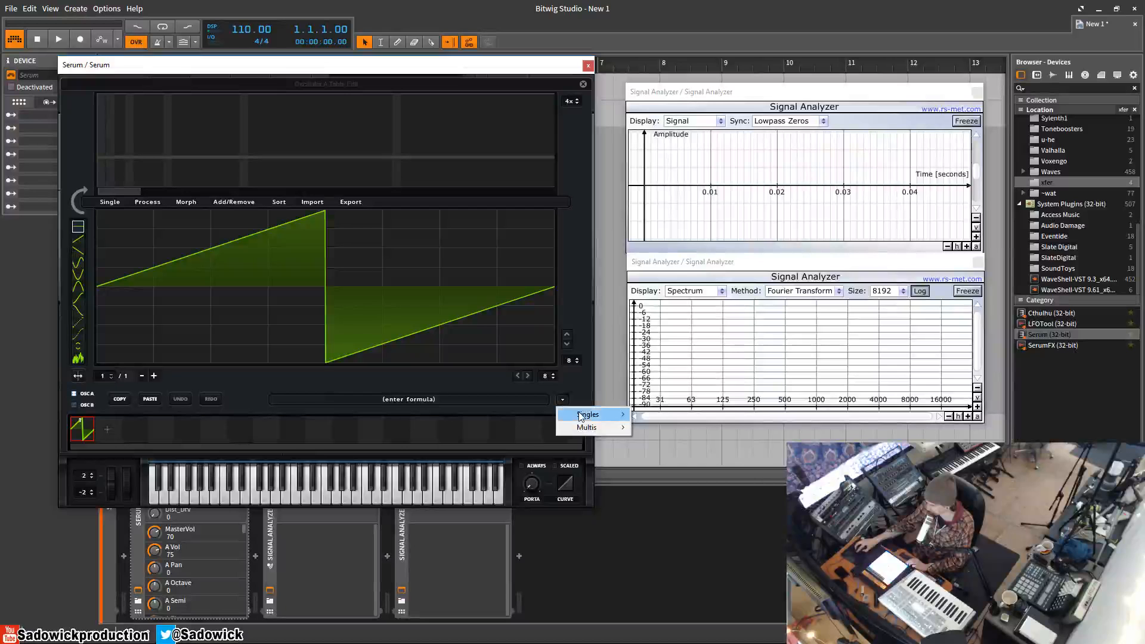
pyautogui.moveTo(590, 416)
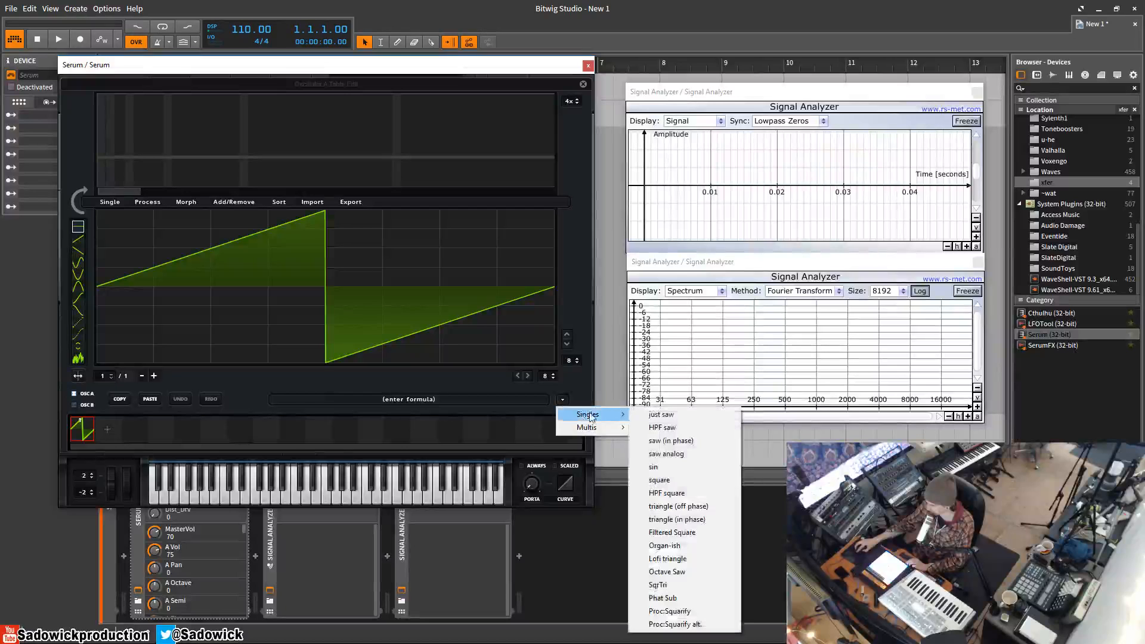
pyautogui.click(672, 466)
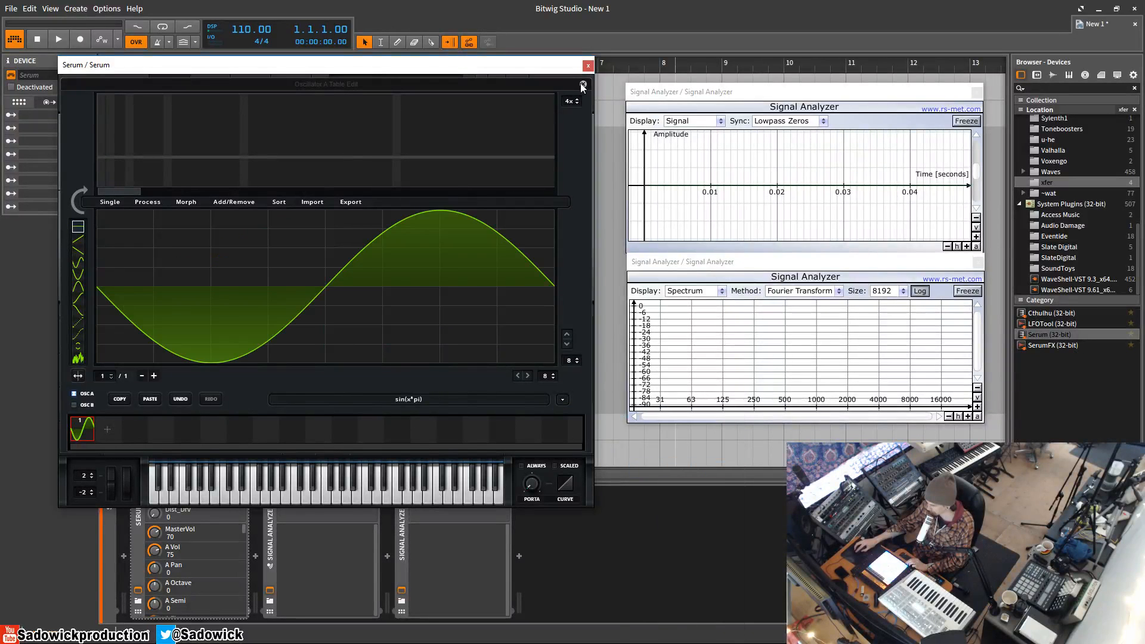
pyautogui.click(583, 85)
# Step: Switch off the distortion effect so only the clean sine reaches the output
pyautogui.click(250, 97)
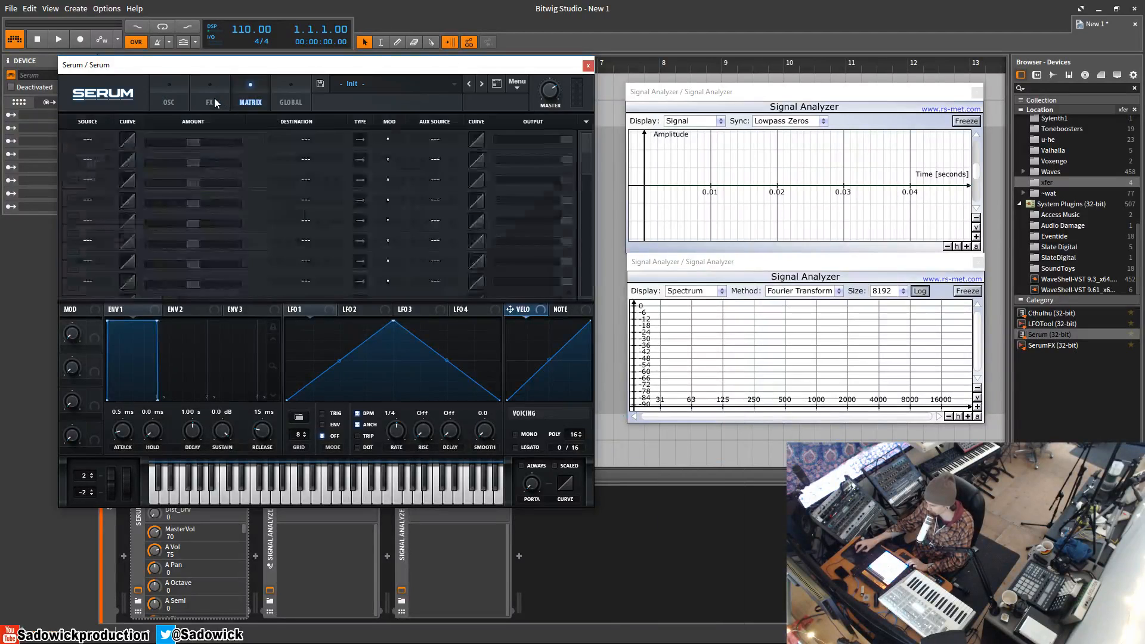
pyautogui.click(212, 100)
pyautogui.click(72, 145)
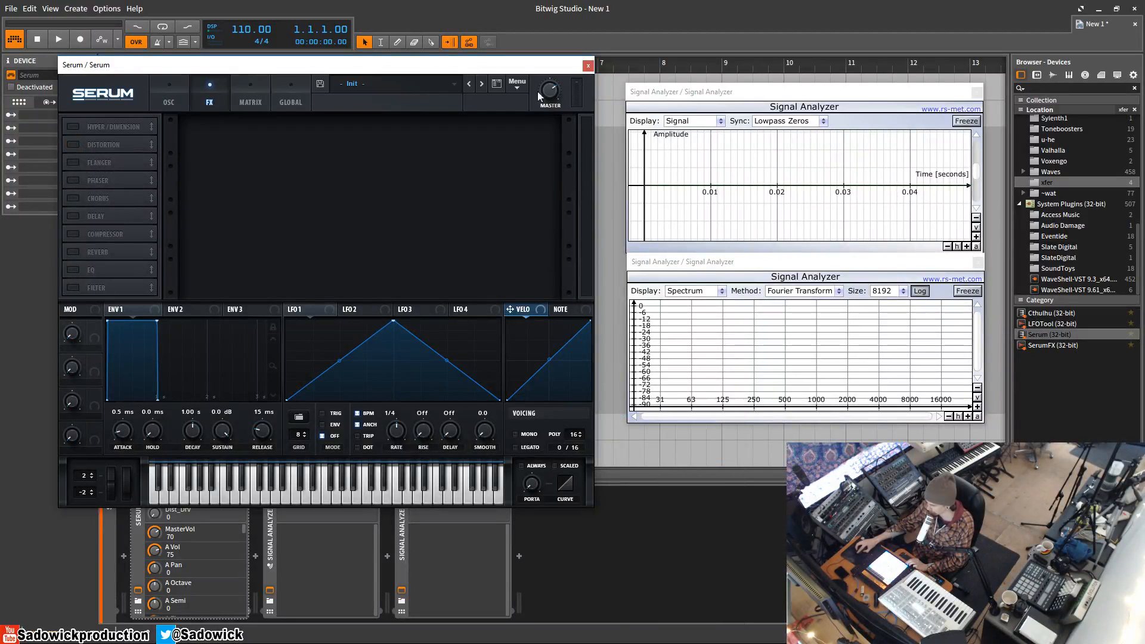
# Step: Use the analyzers' freeze function to examine the waveform and spectrum of the undistorted sine
pyautogui.click(737, 93)
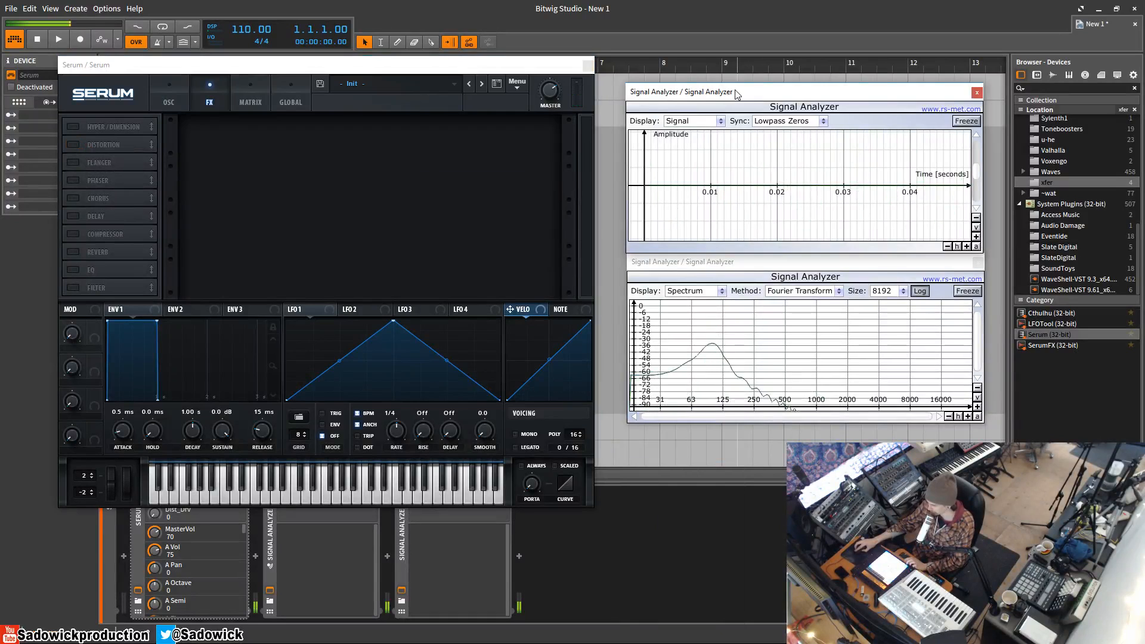
pyautogui.click(967, 121)
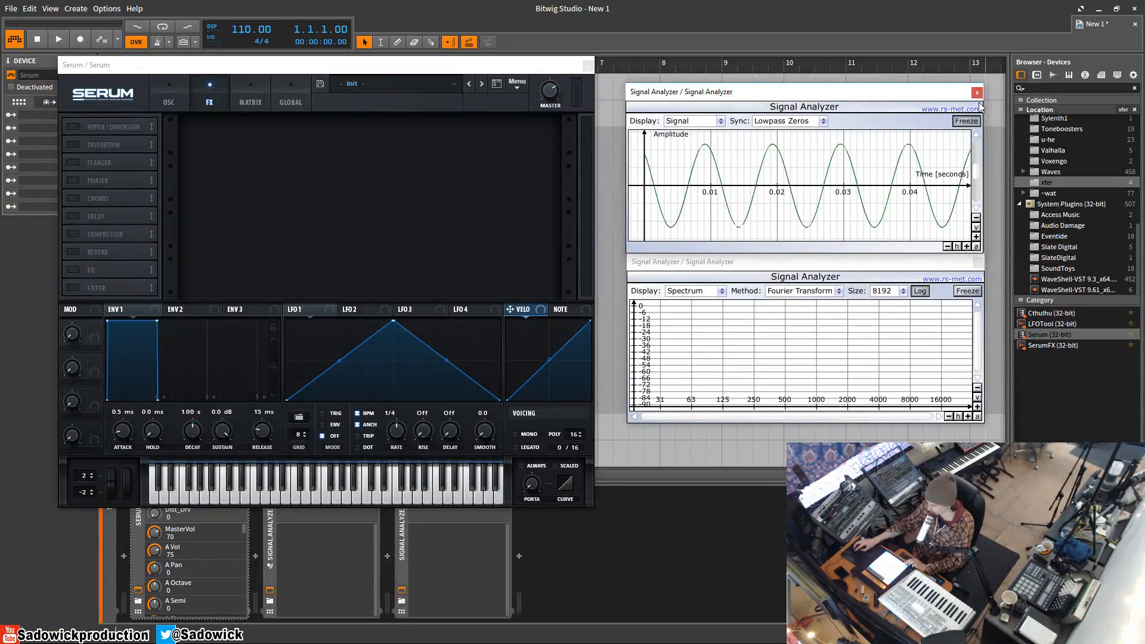
pyautogui.click(966, 291)
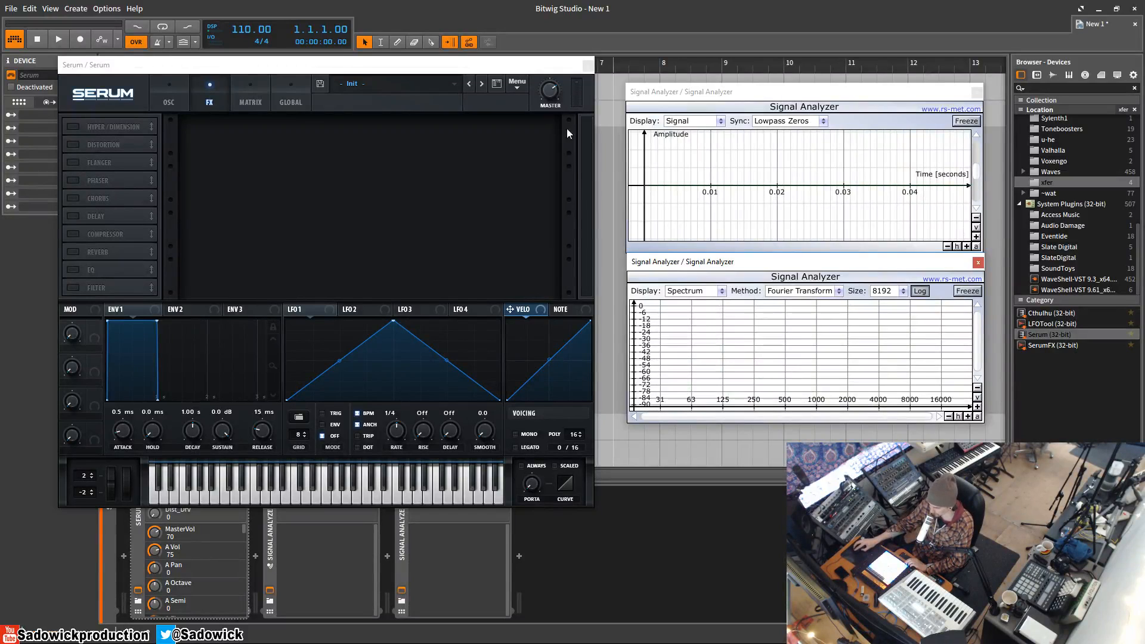
# Step: Turn on the Tube distortion with its drive at 86% and freeze the spectrum and waveform displays
pyautogui.click(73, 145)
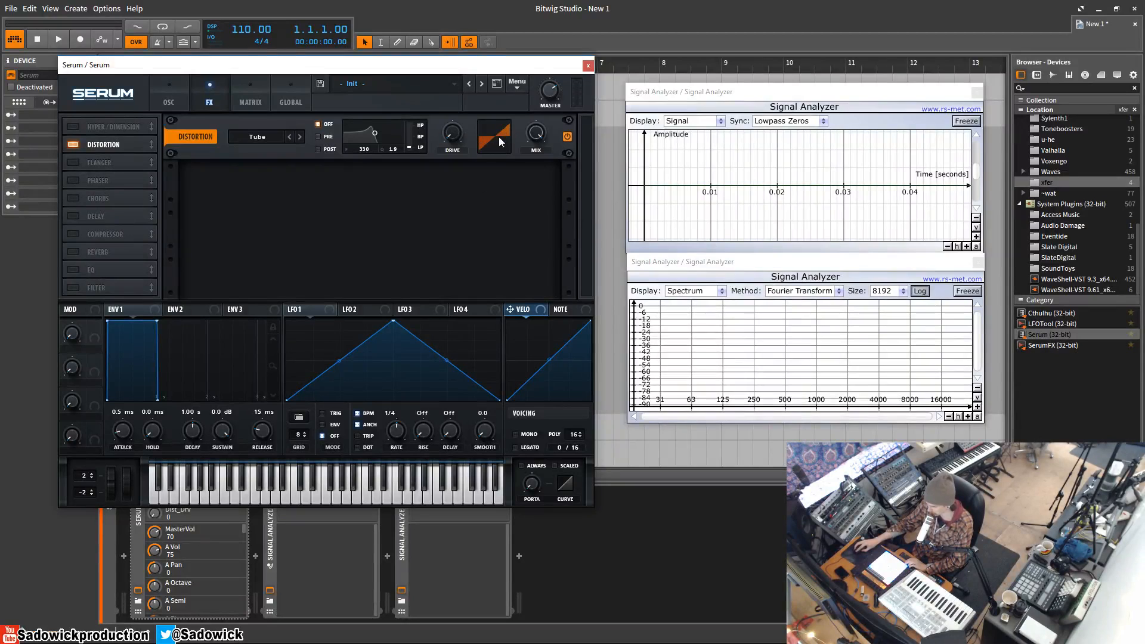
pyautogui.moveTo(452, 135); pyautogui.dragTo(463, 77)
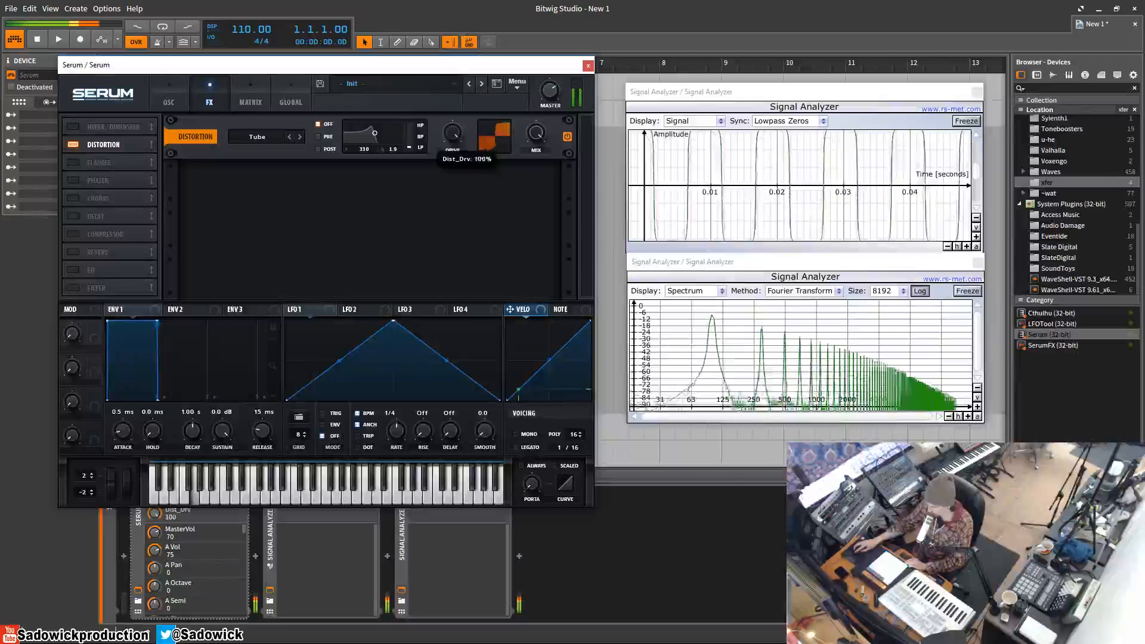
pyautogui.moveTo(460, 136); pyautogui.dragTo(455, 152)
pyautogui.click(967, 292)
pyautogui.click(966, 122)
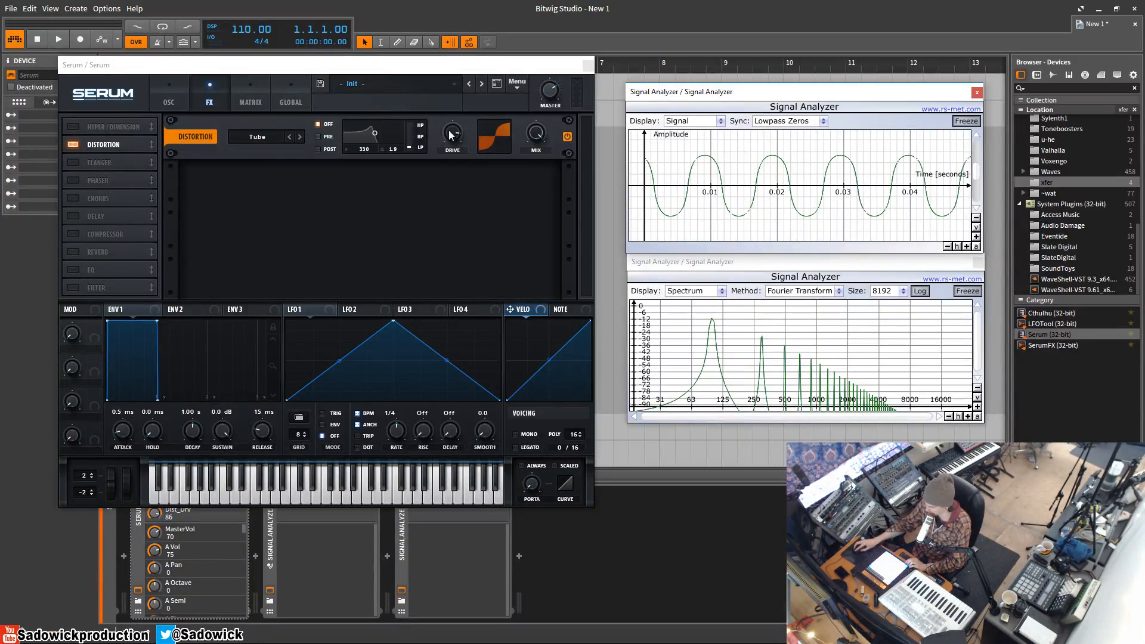
# Step: Raise the Tube distortion's drive to 100% and capture its waveform and spectrum with the analyzers' freeze function
pyautogui.click(271, 138)
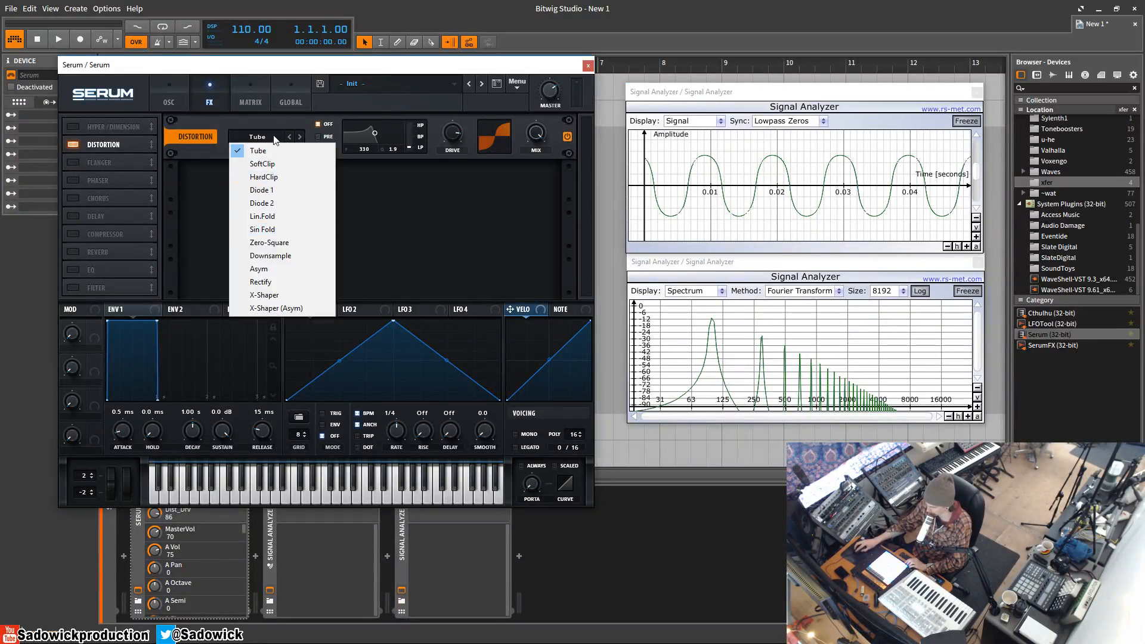
pyautogui.click(276, 138)
pyautogui.moveTo(453, 132)
pyautogui.moveTo(452, 132); pyautogui.dragTo(453, 114)
pyautogui.click(967, 120)
pyautogui.click(968, 291)
pyautogui.click(961, 293)
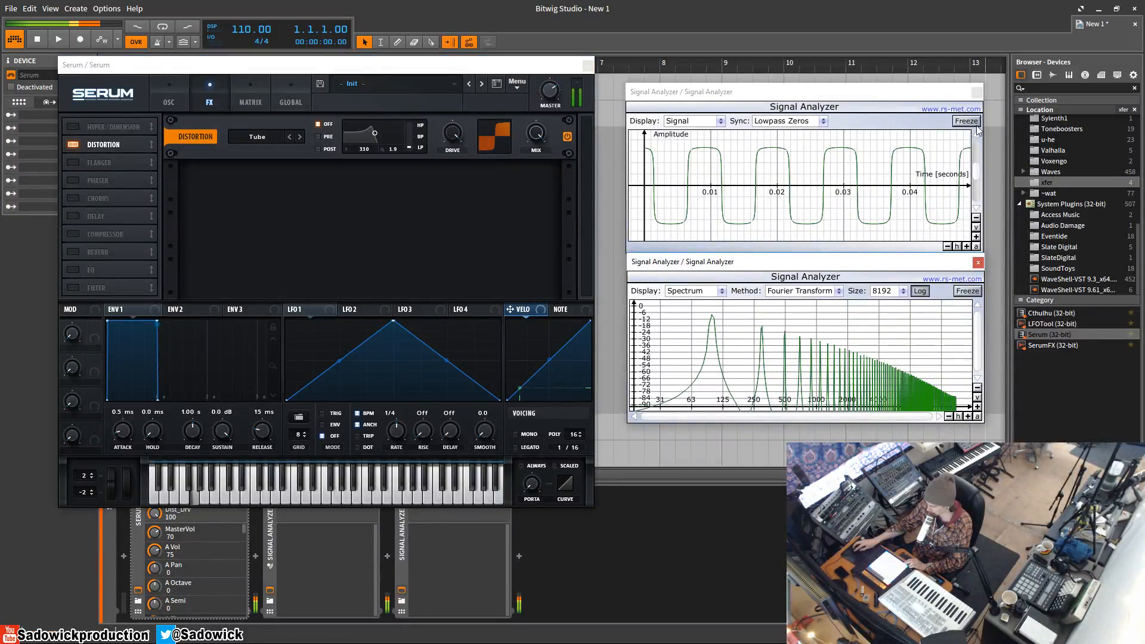
# Step: Zoom in on the time axis of the waveform analyzer until it spans slightly more than 0.02 seconds
pyautogui.click(820, 173)
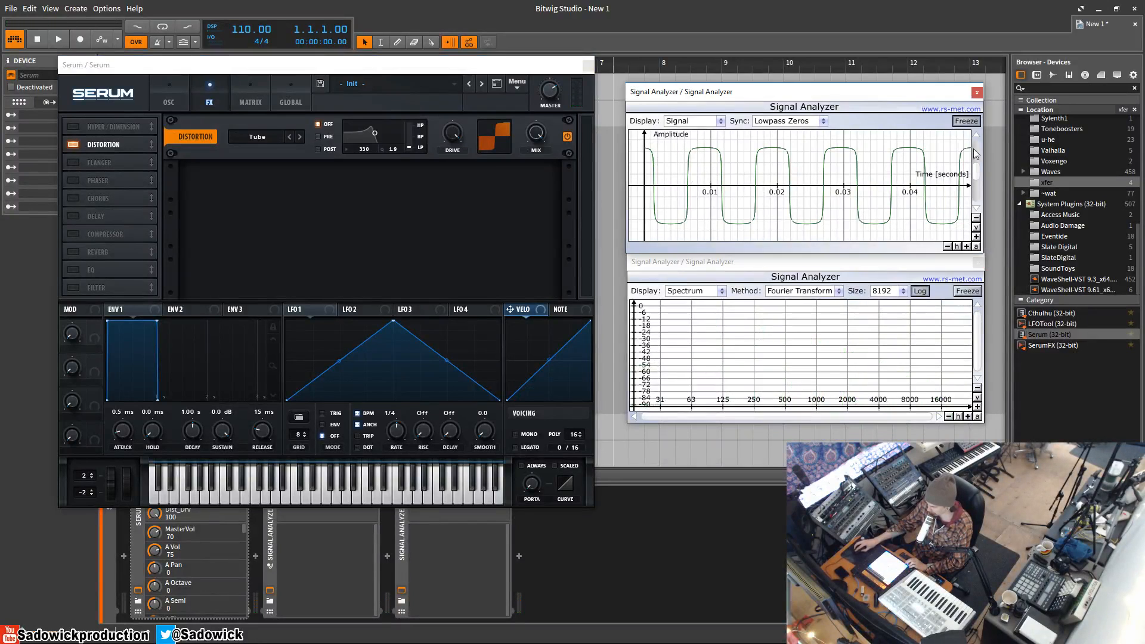
pyautogui.click(967, 247)
pyautogui.click(967, 247)
pyautogui.click(967, 247)
pyautogui.click(967, 247)
pyautogui.click(967, 247)
pyautogui.click(966, 247)
pyautogui.click(966, 247)
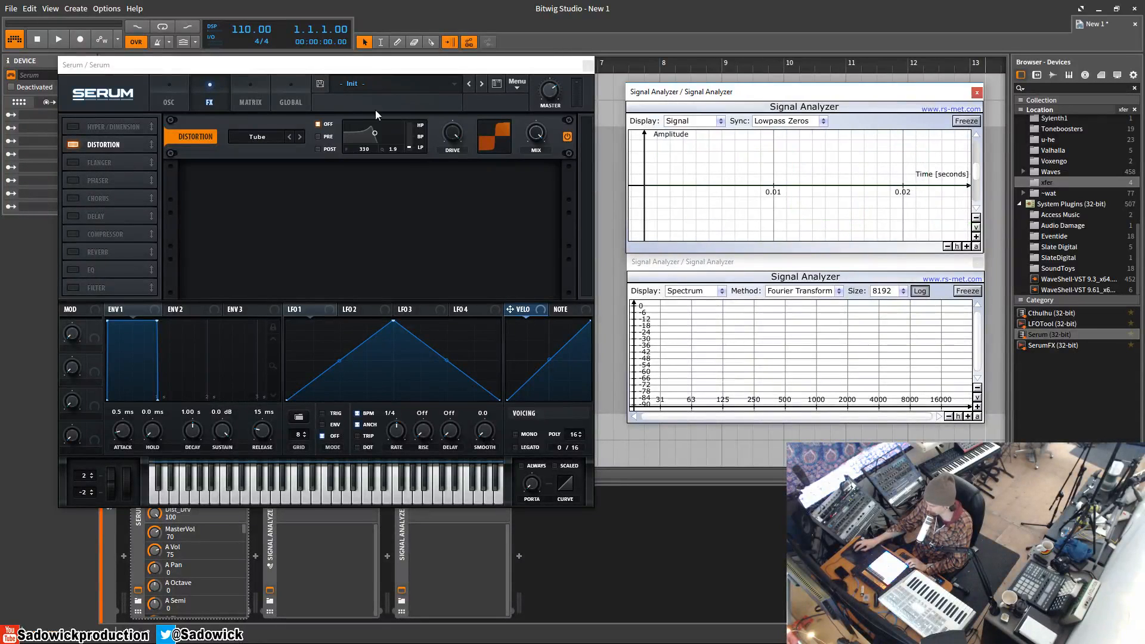
# Step: Reset the drive to 0%, change the distortion type to SoftClip, and sweep the drive upward
pyautogui.moveTo(460, 141); pyautogui.dragTo(463, 319)
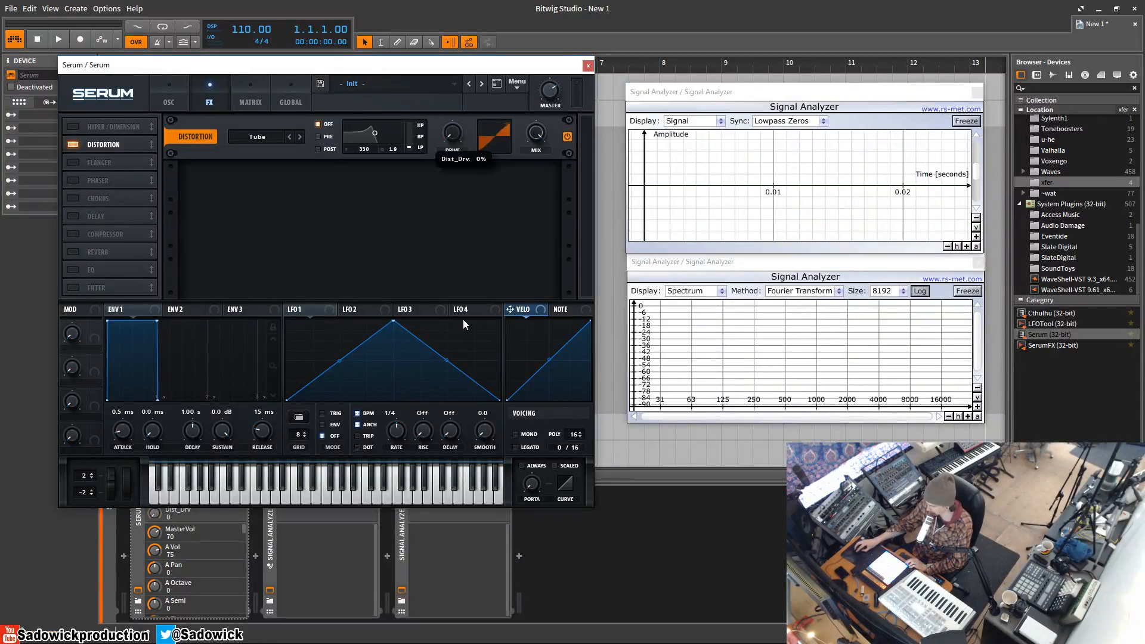
pyautogui.click(273, 136)
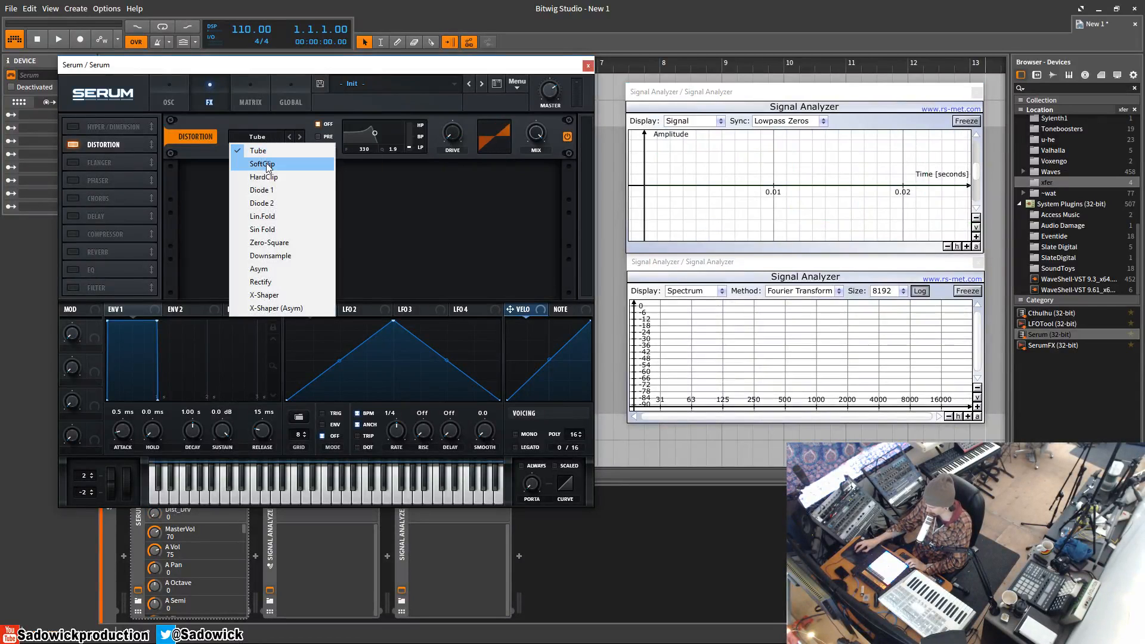
pyautogui.click(270, 165)
pyautogui.moveTo(453, 135); pyautogui.dragTo(453, 36)
# Step: Change the distortion type to HardClip, sweep its drive to 100%, and freeze the waveform display
pyautogui.click(300, 137)
pyautogui.moveTo(452, 135); pyautogui.dragTo(453, 78)
pyautogui.moveTo(451, 126); pyautogui.dragTo(442, 388)
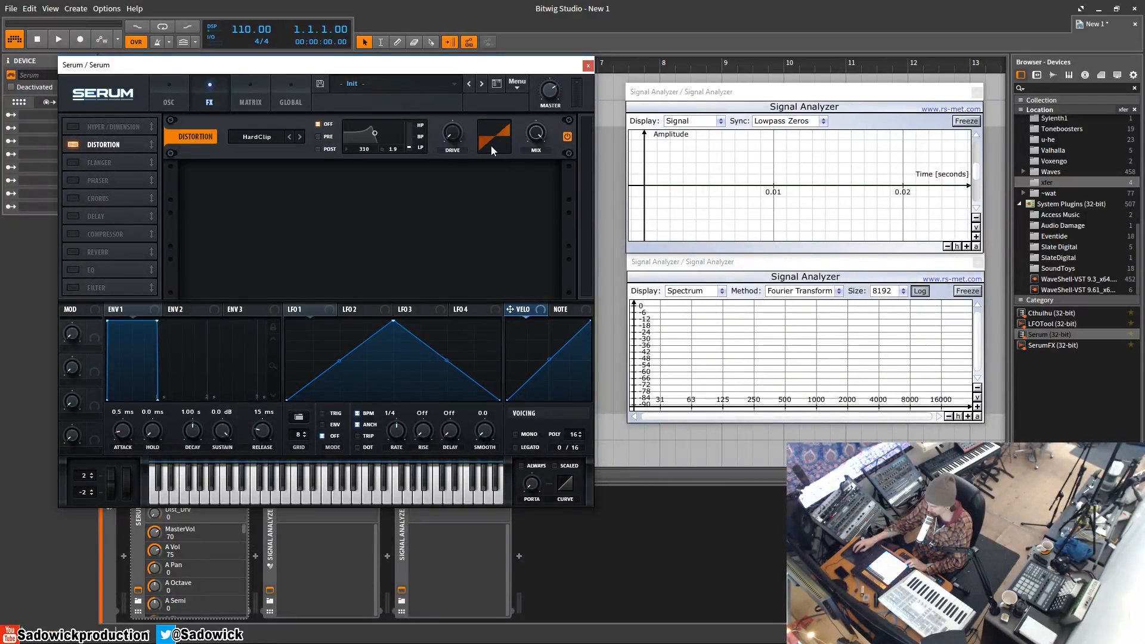
pyautogui.moveTo(453, 134); pyautogui.dragTo(456, 10)
pyautogui.moveTo(454, 134); pyautogui.dragTo(456, 24)
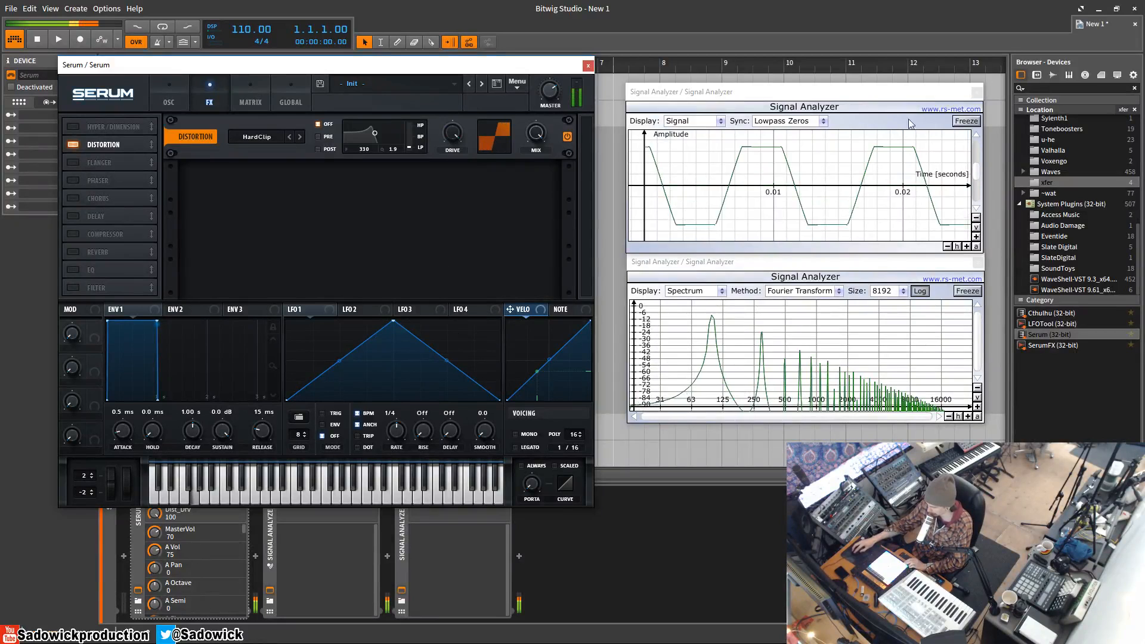
pyautogui.click(967, 121)
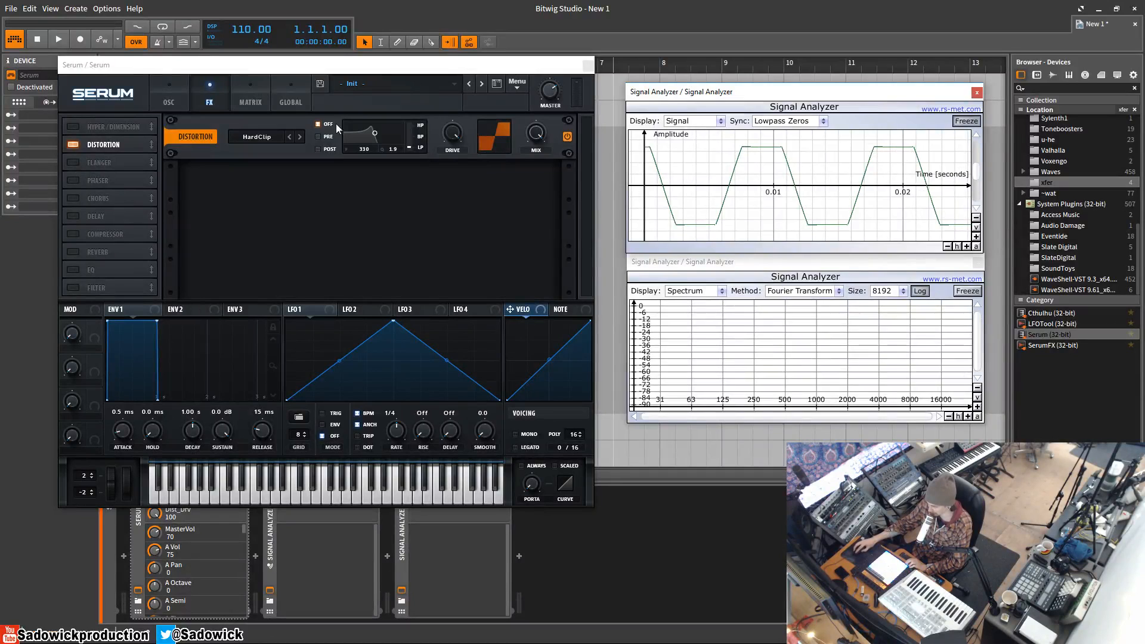
# Step: Reset the drive to 0%, change the distortion type to Diode 1, and raise the drive to 100%
pyautogui.moveTo(459, 135); pyautogui.dragTo(373, 280)
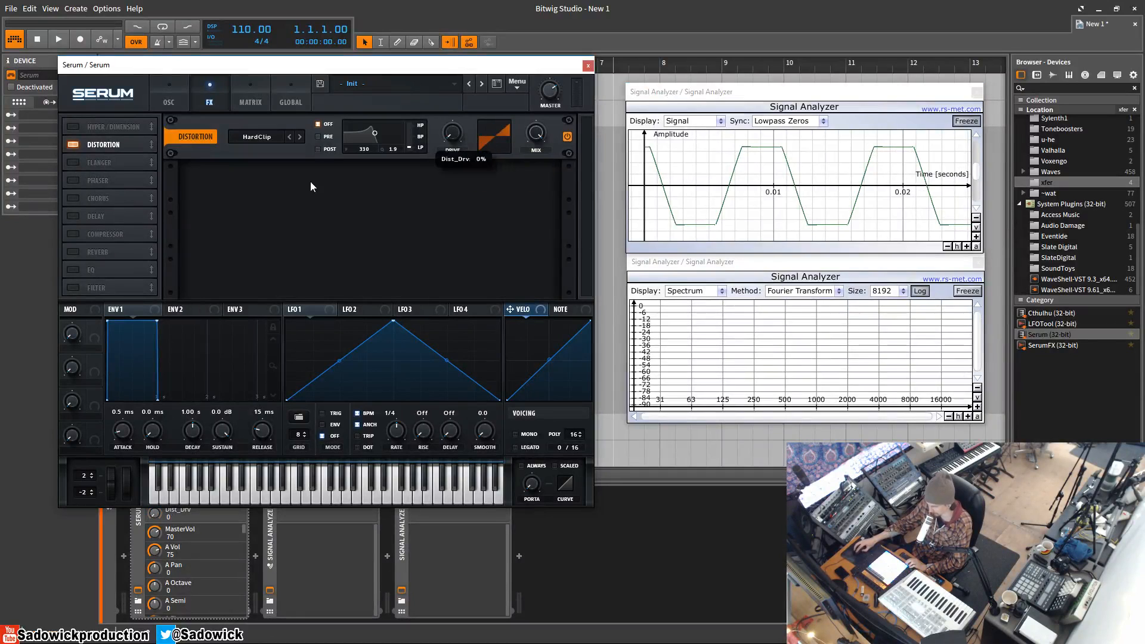
pyautogui.click(257, 137)
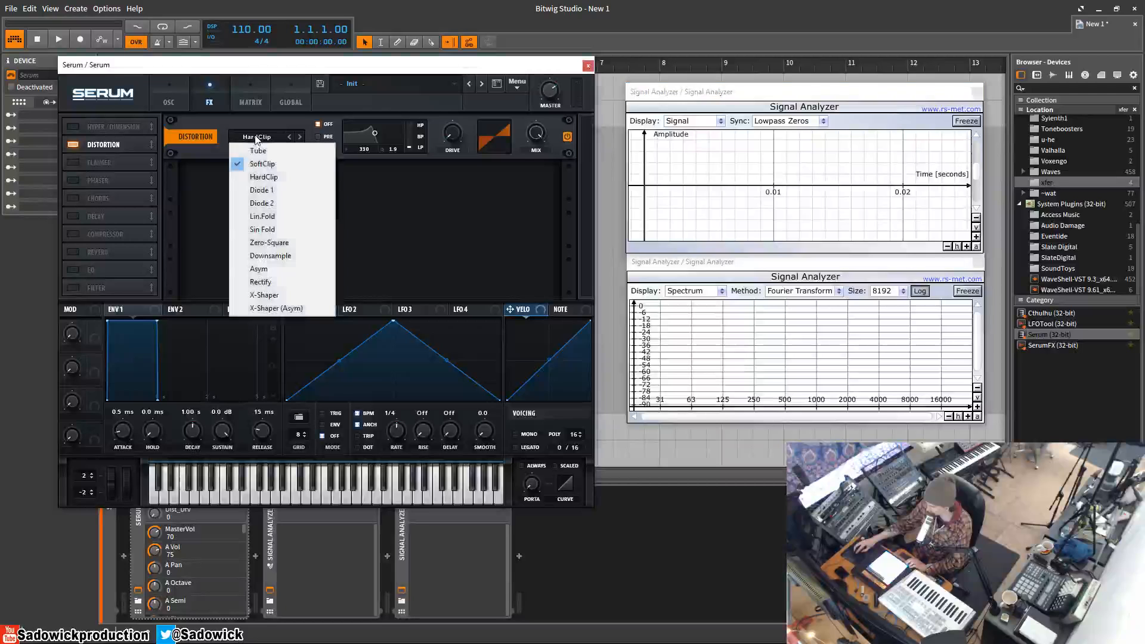
pyautogui.click(263, 178)
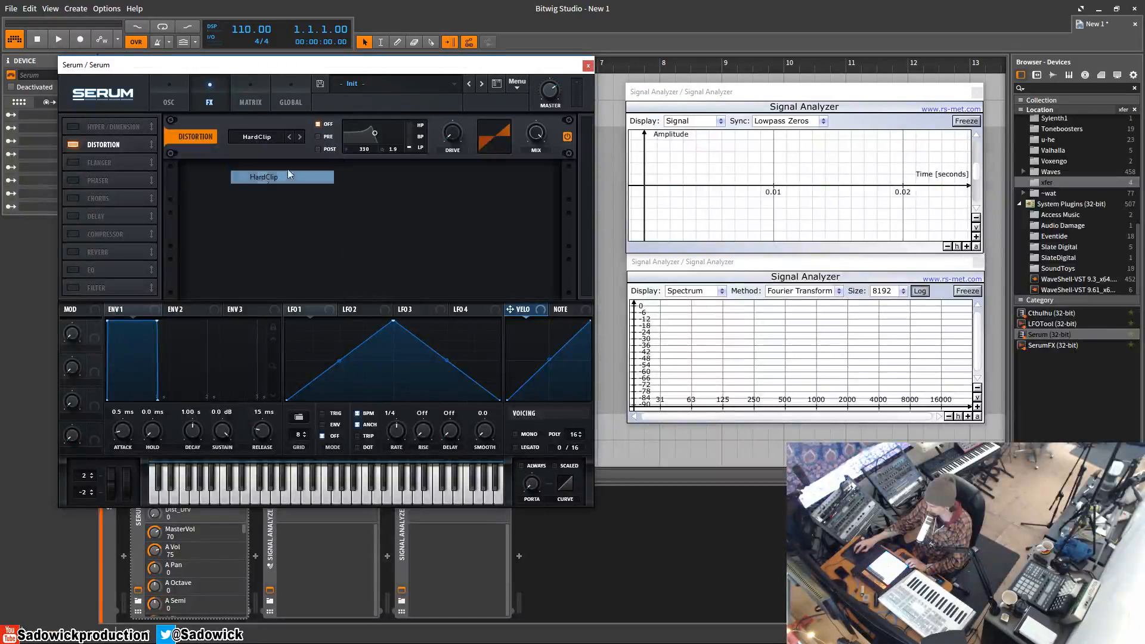
pyautogui.click(300, 136)
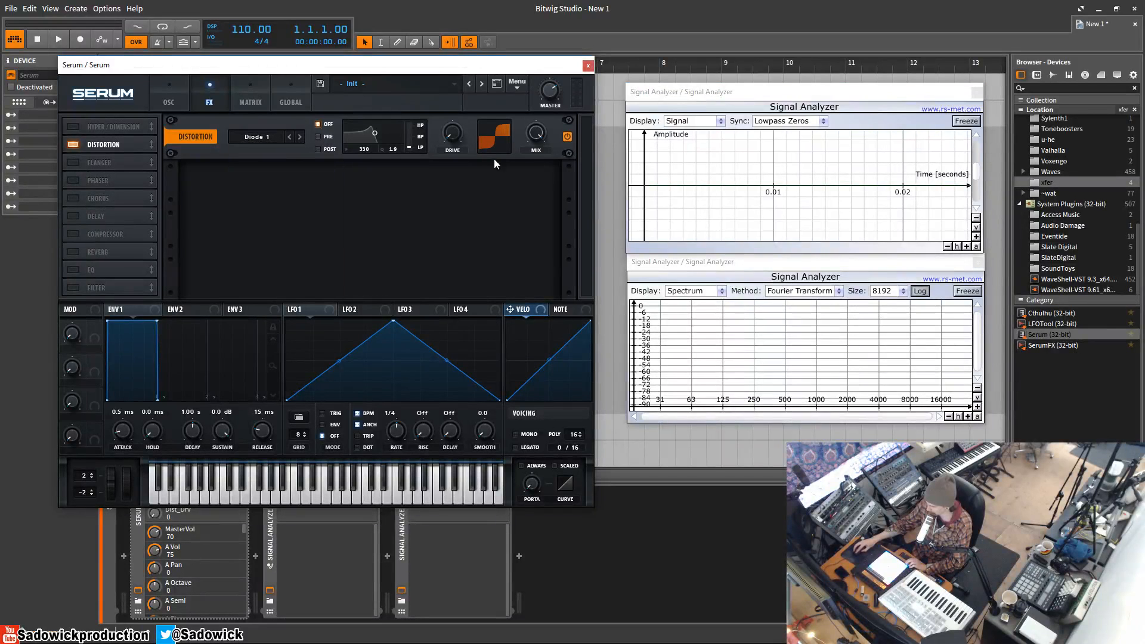
pyautogui.moveTo(457, 133)
pyautogui.mouseDown()
pyautogui.moveTo(445, 161)
pyautogui.moveTo(466, 138)
pyautogui.mouseUp()
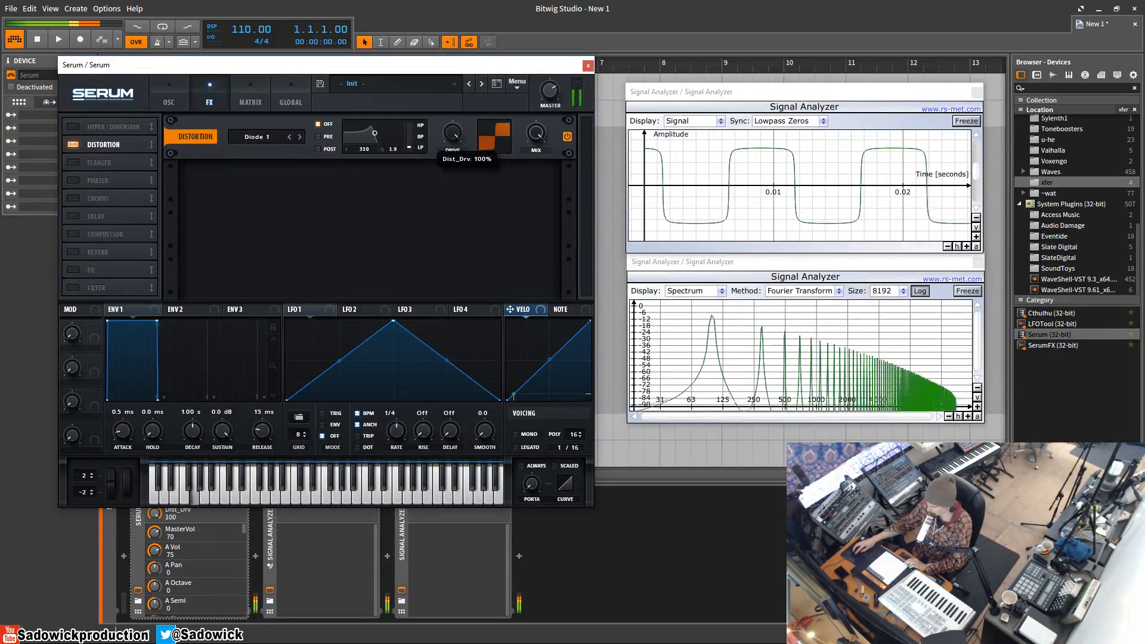
# Step: Try the Diode 2 distortion type, and return to HardClip at full drive for comparison
pyautogui.click(300, 136)
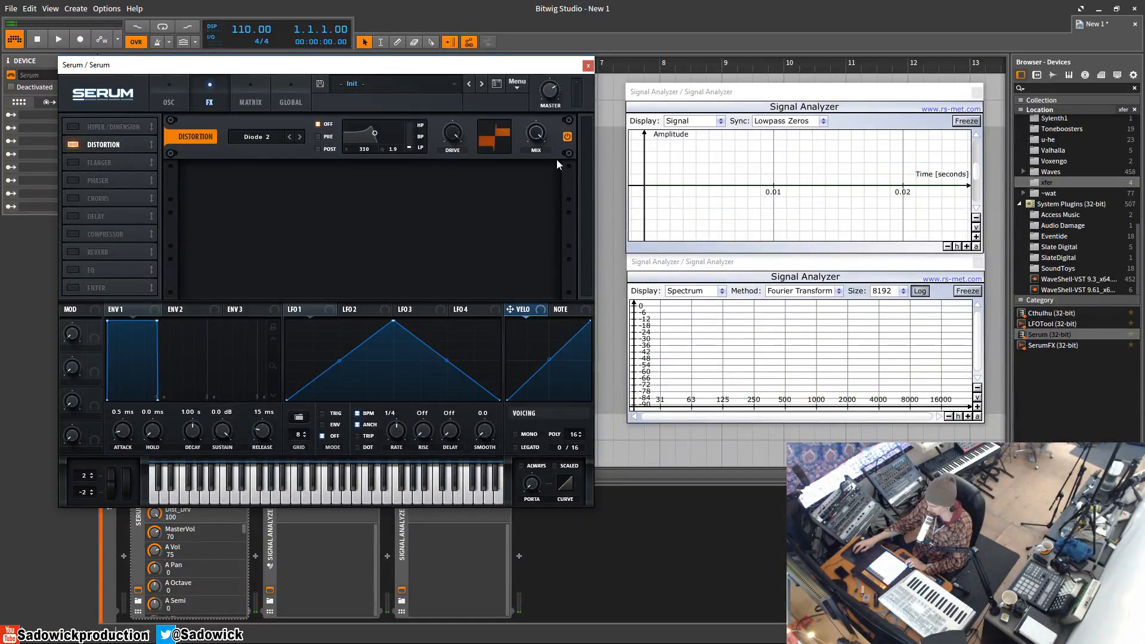
pyautogui.click(263, 136)
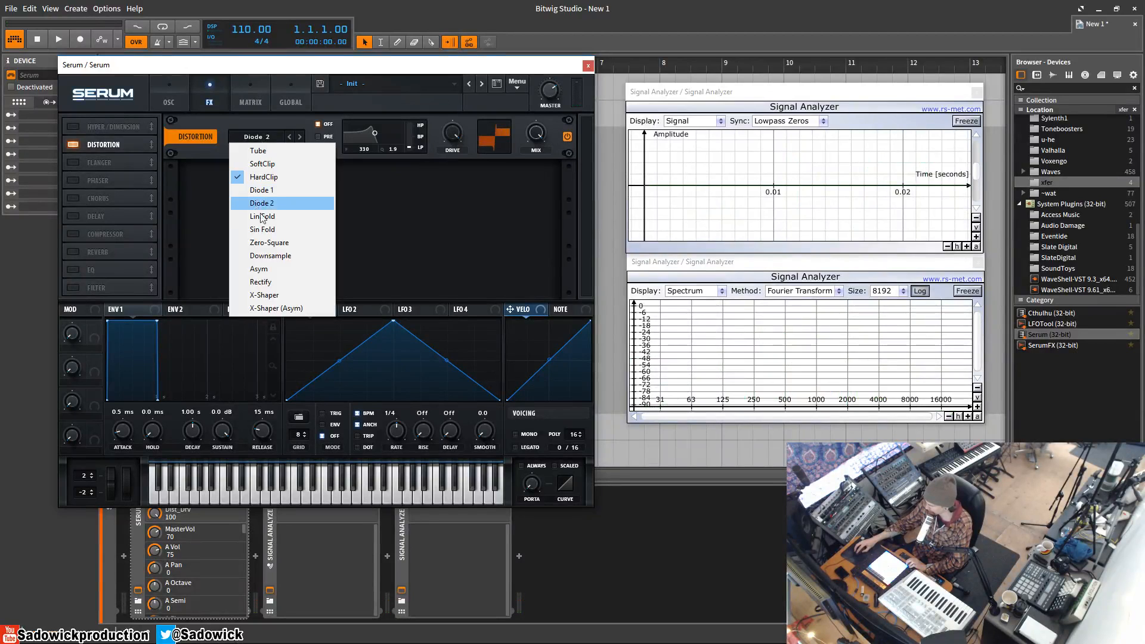
pyautogui.click(263, 176)
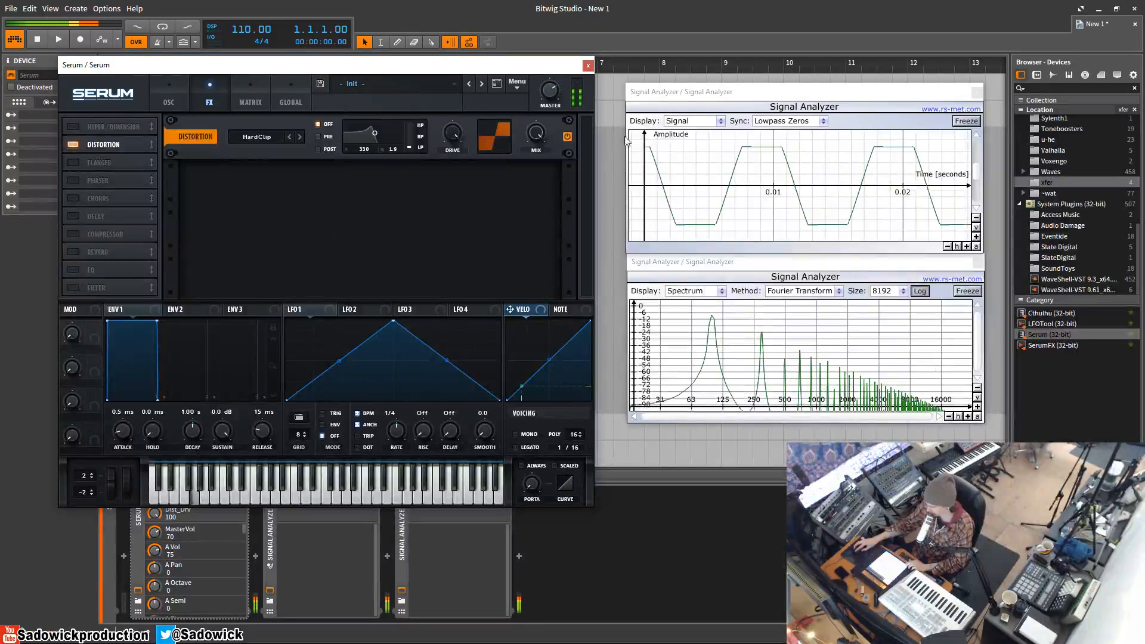
# Step: Change the distortion type to Diode 2 and lower its drive to 0%
pyautogui.click(299, 137)
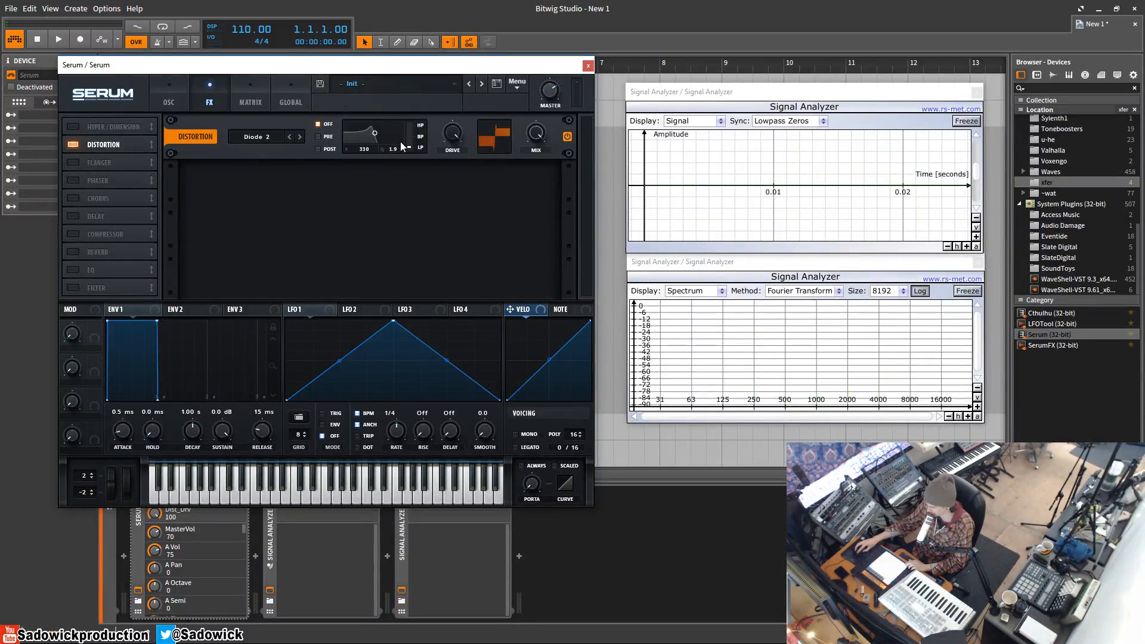
pyautogui.moveTo(455, 135); pyautogui.dragTo(429, 282)
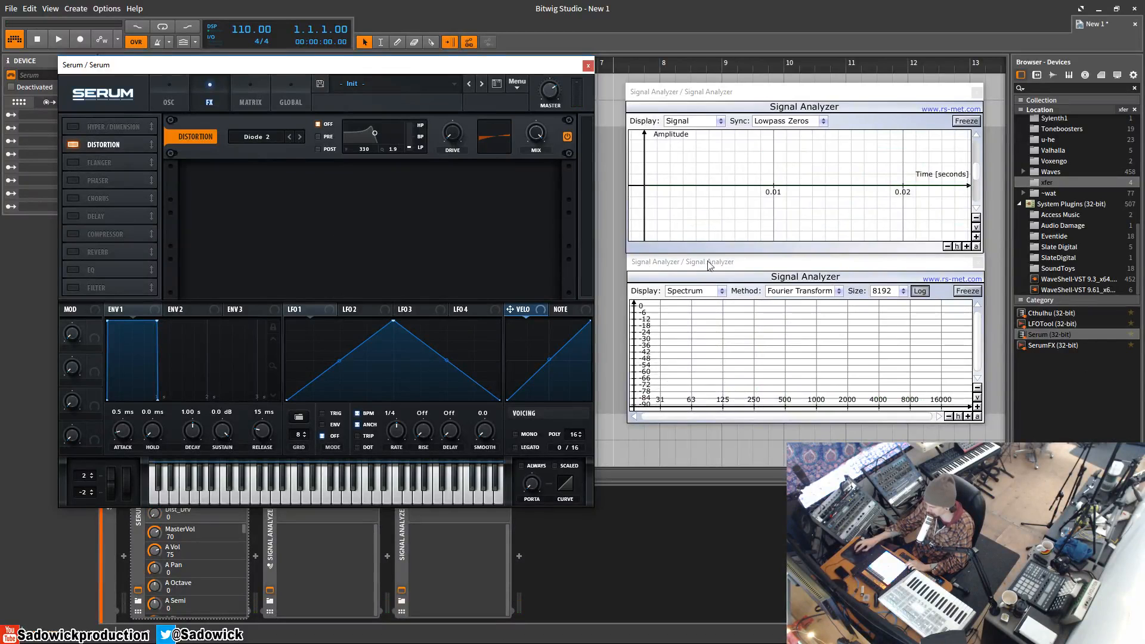
pyautogui.moveTo(456, 140)
pyautogui.mouseDown()
pyautogui.moveTo(442, 9)
pyautogui.moveTo(448, 149)
pyautogui.mouseUp()
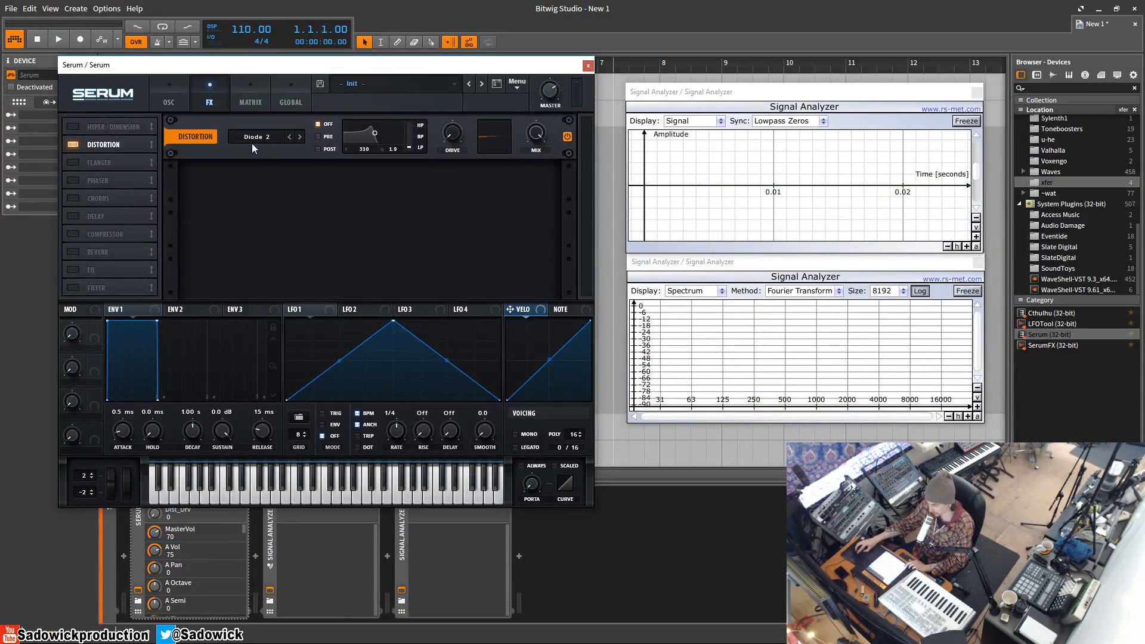
# Step: Check the oscillator waveform, and change the distortion type to Sin Fold with a sweep of its drive
pyautogui.click(186, 104)
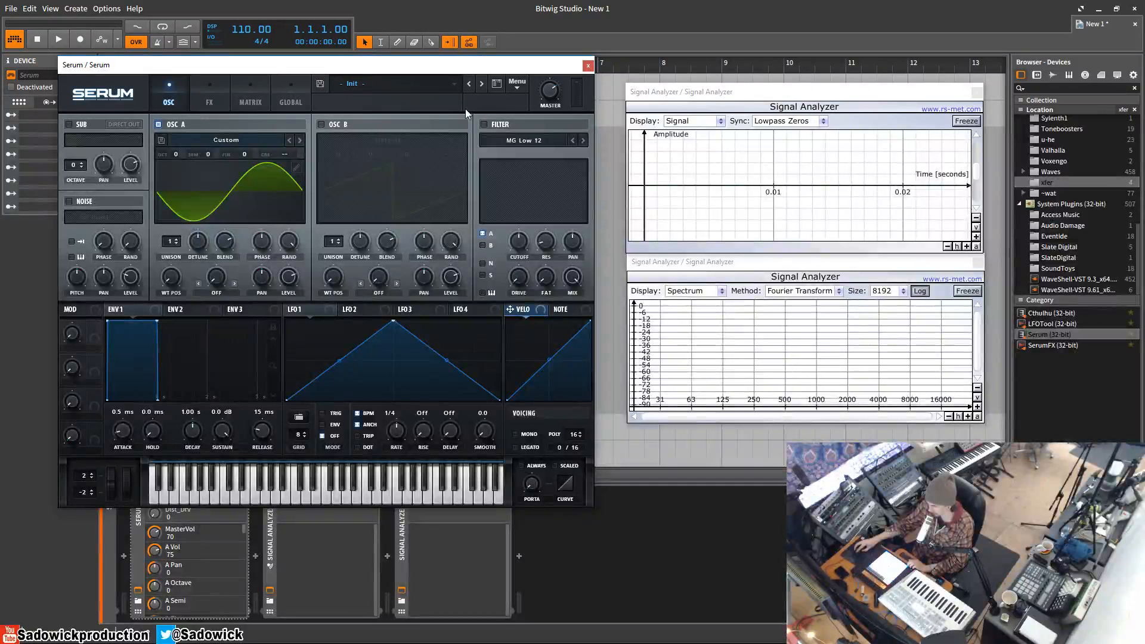
pyautogui.click(209, 93)
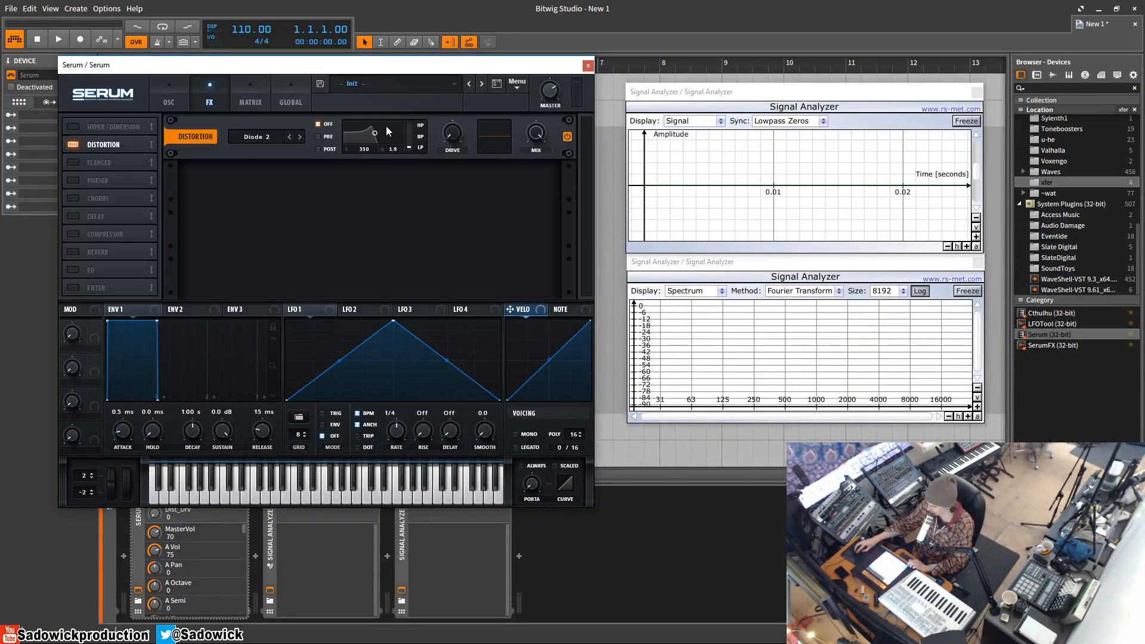
pyautogui.click(276, 139)
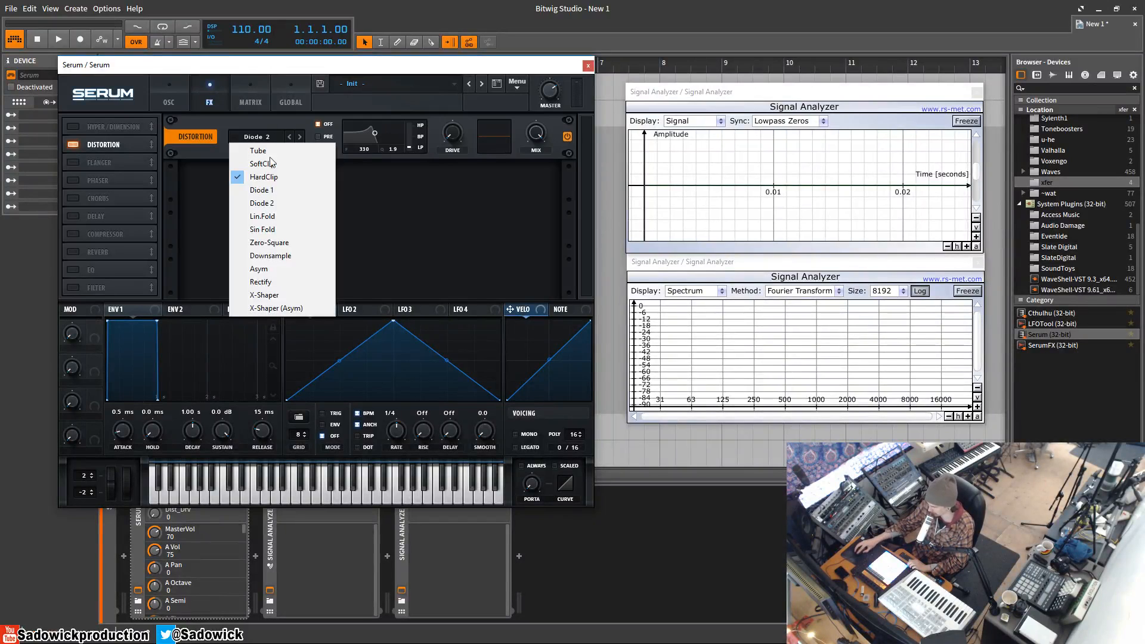
pyautogui.click(273, 229)
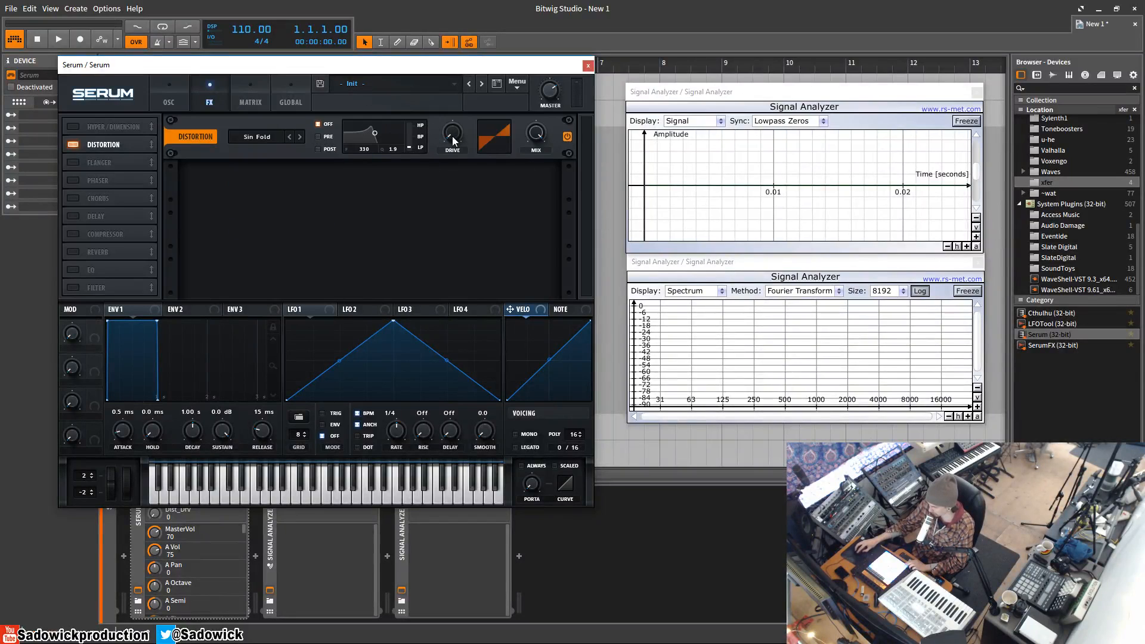
pyautogui.moveTo(453, 139)
pyautogui.mouseDown()
pyautogui.moveTo(453, 113)
pyautogui.moveTo(455, 151)
pyautogui.mouseUp()
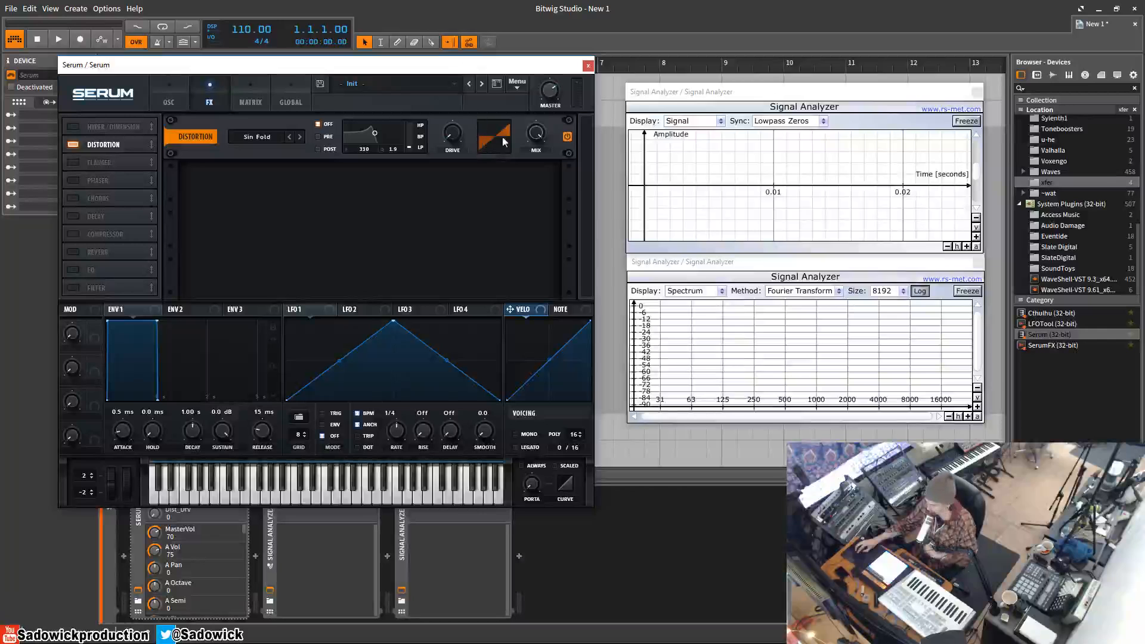
# Step: Change the distortion type to Zero-Square and raise its drive to 100%
pyautogui.click(262, 137)
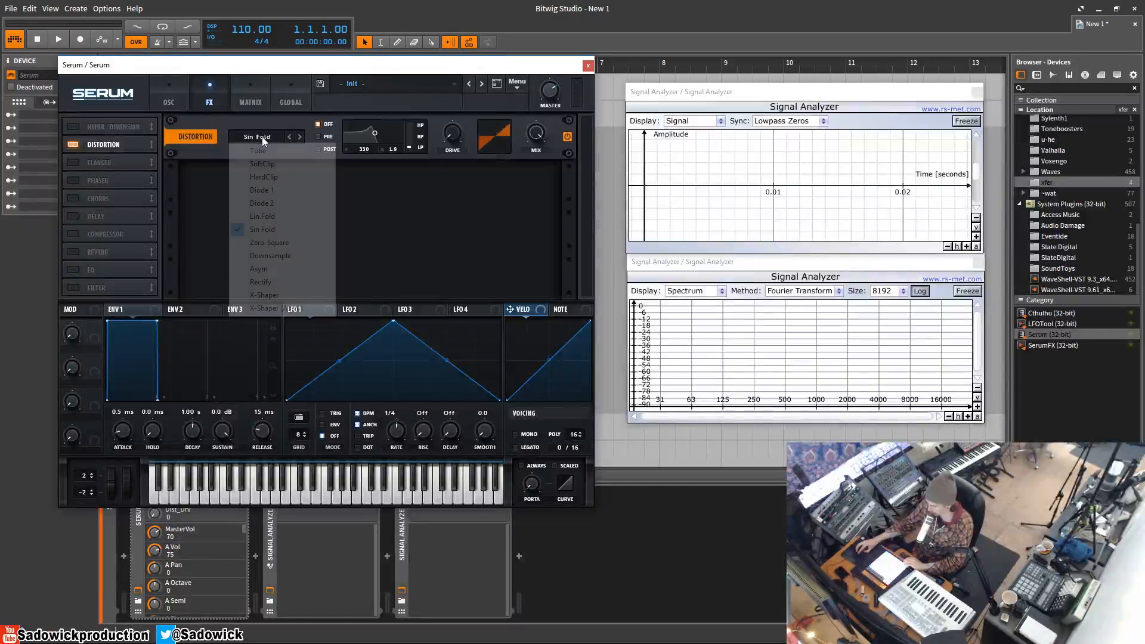
pyautogui.click(291, 243)
pyautogui.moveTo(453, 132); pyautogui.dragTo(454, 116)
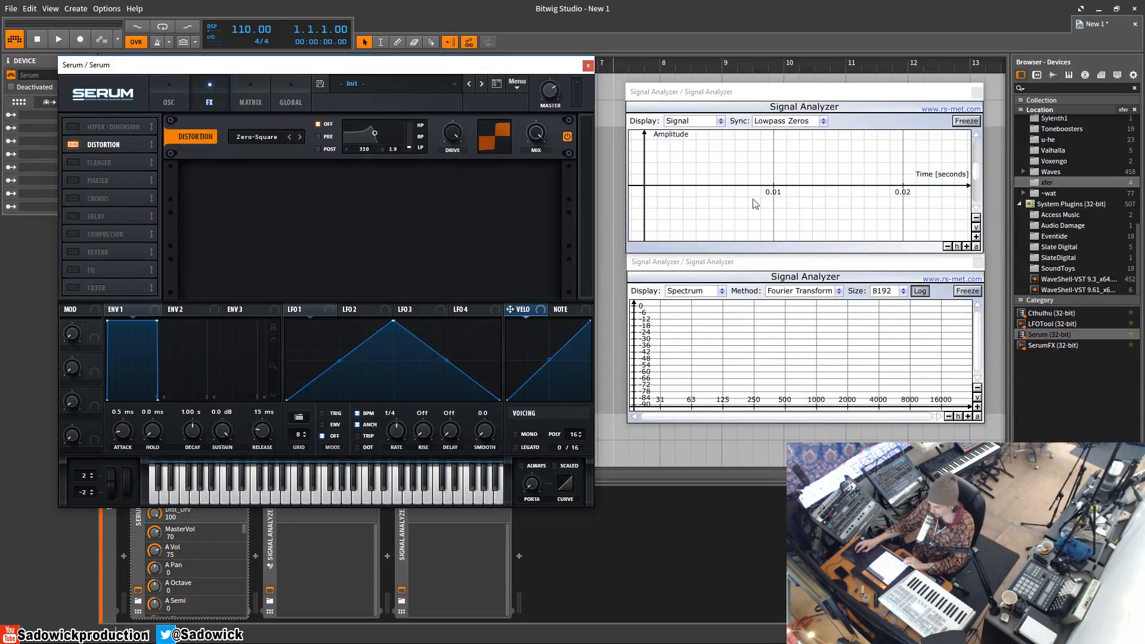
# Step: Lower the Zero-Square mix to fully dry and sweep the drive up through 80%, comparing the signal on both analyzers
pyautogui.moveTo(538, 142); pyautogui.dragTo(539, 205)
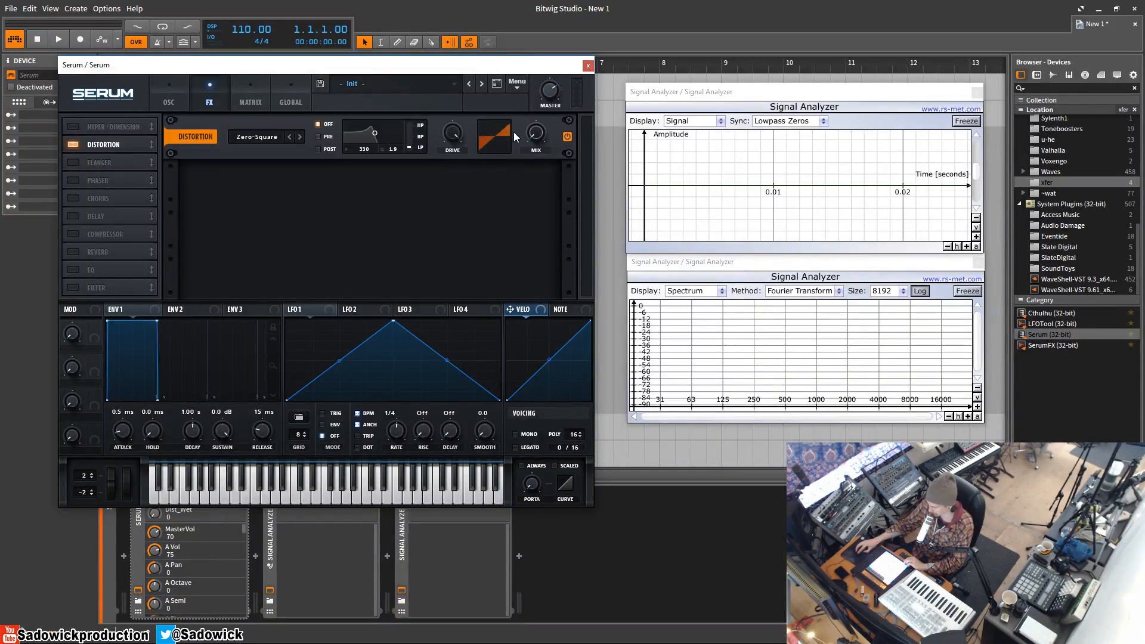
pyautogui.click(803, 193)
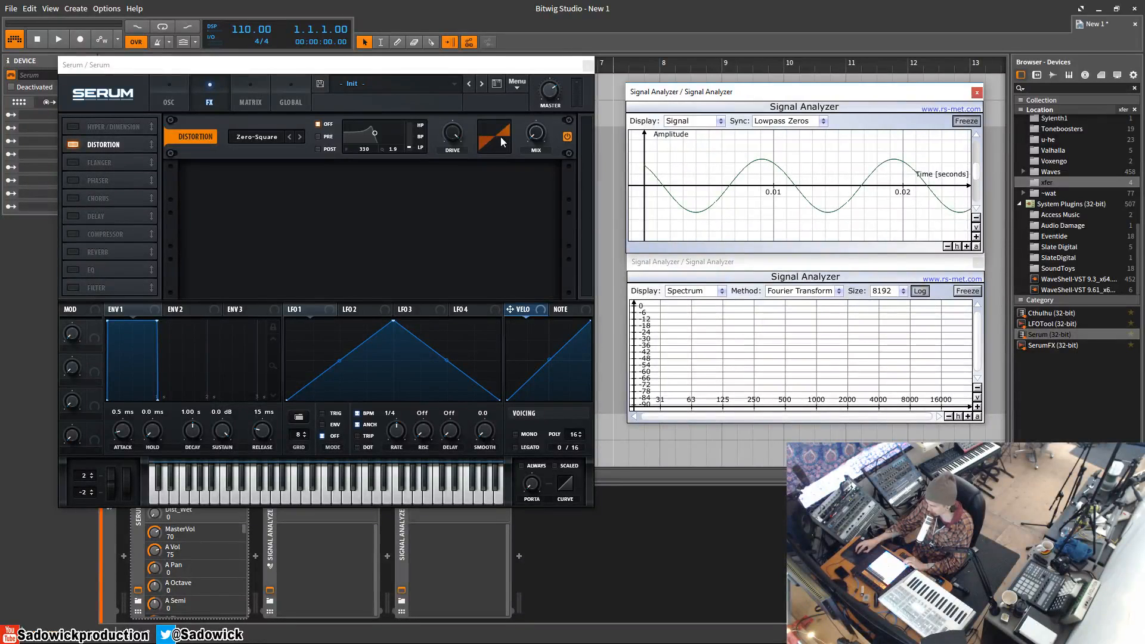
pyautogui.click(453, 135)
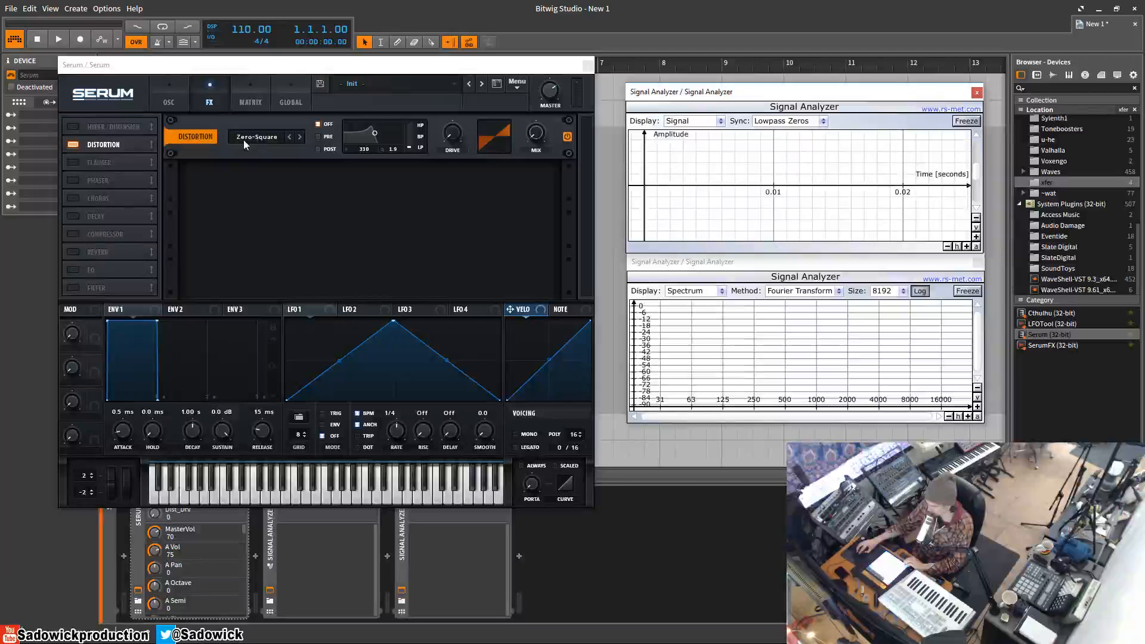
pyautogui.click(456, 139)
pyautogui.moveTo(458, 140); pyautogui.dragTo(453, 113)
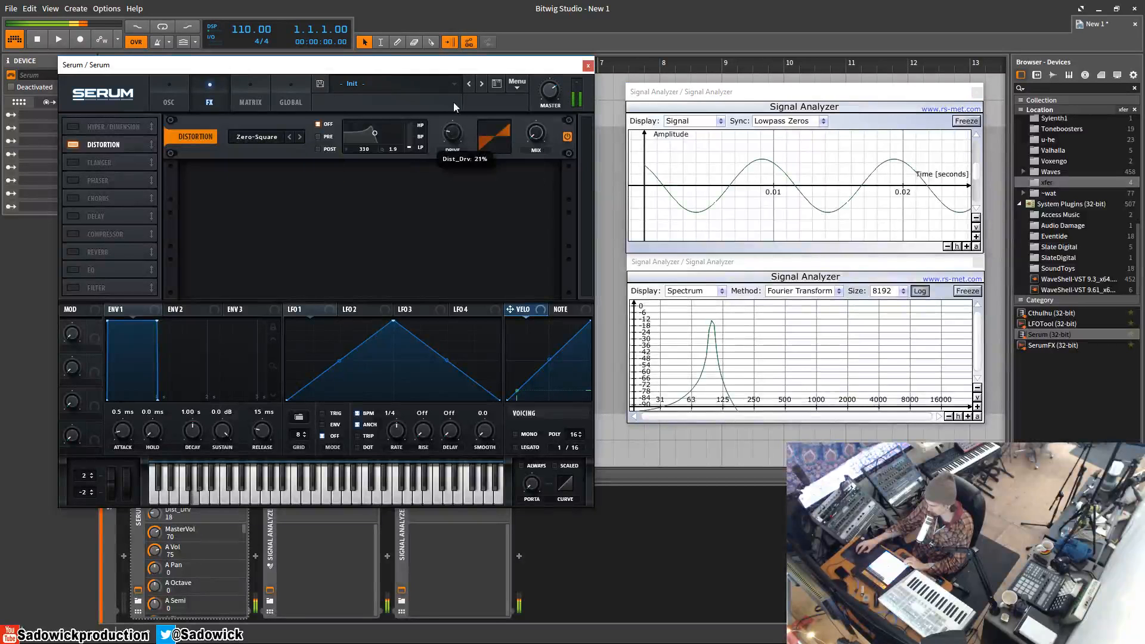
pyautogui.moveTo(471, 29); pyautogui.dragTo(480, 146)
pyautogui.click(567, 139)
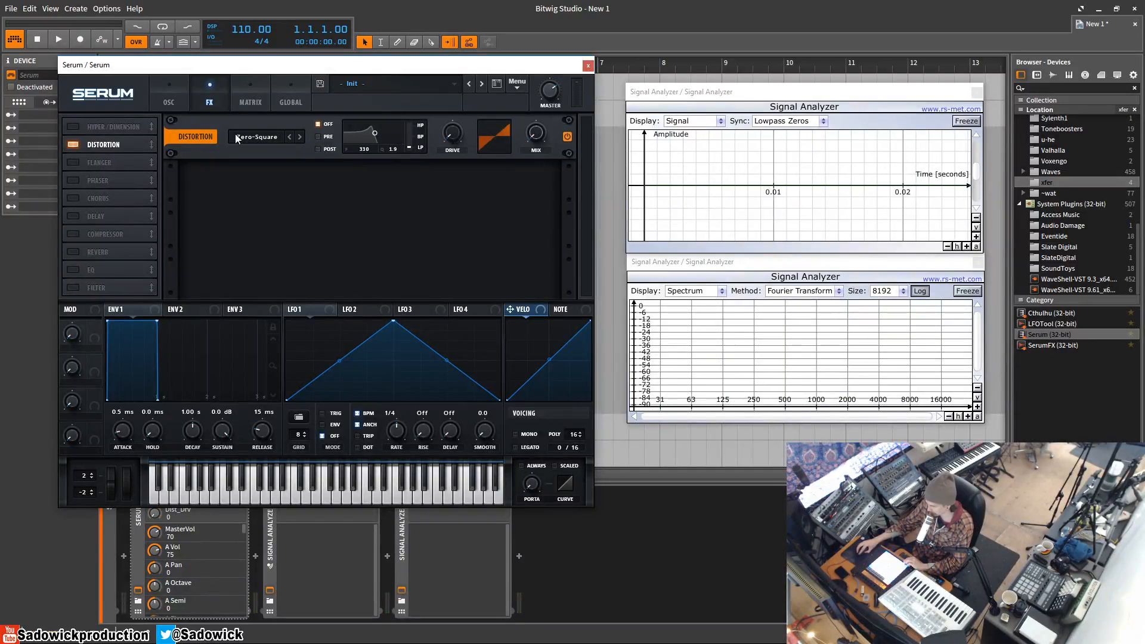
pyautogui.moveTo(453, 134); pyautogui.dragTo(451, 41)
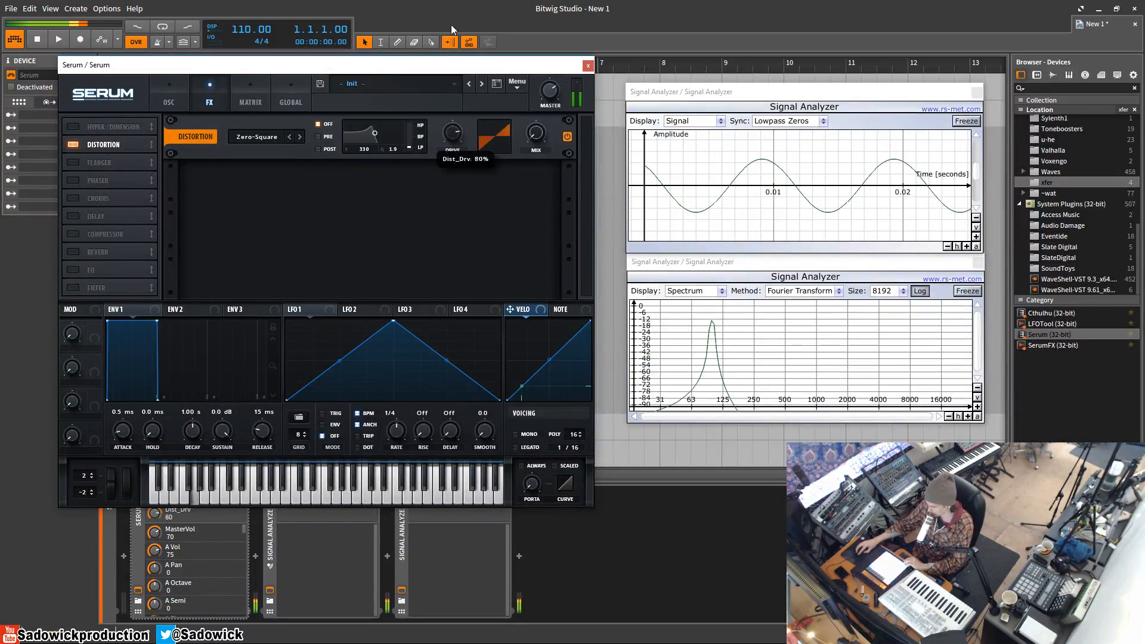
# Step: Restore the distortion mix to 100% and sweep the Zero-Square drive up to 100% and back down
pyautogui.moveTo(539, 136); pyautogui.dragTo(545, 5)
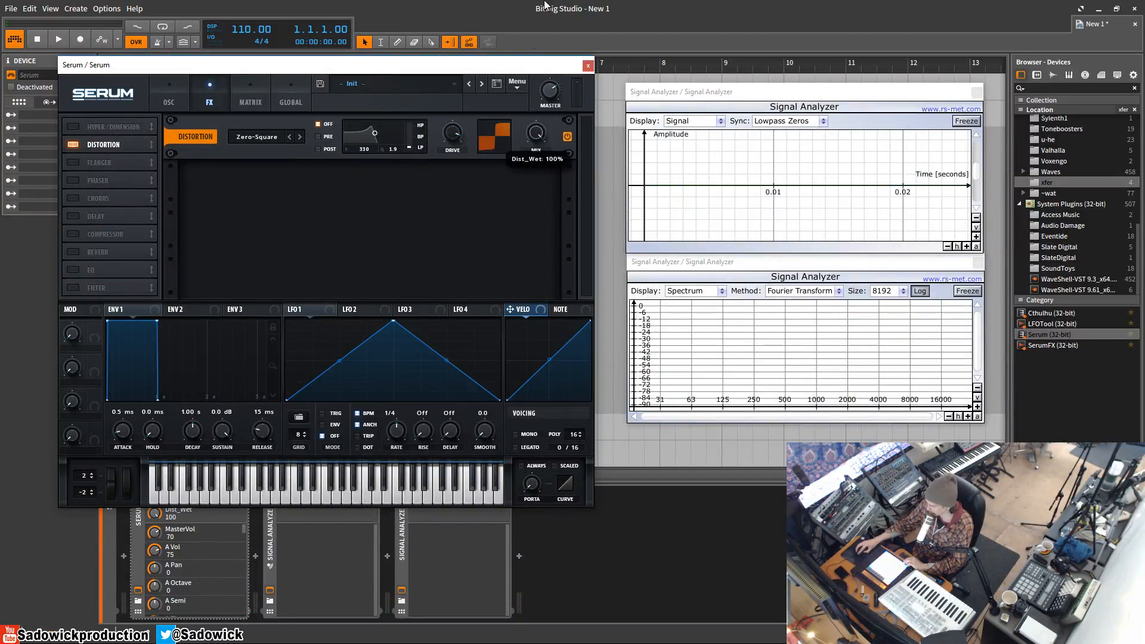
pyautogui.moveTo(445, 138); pyautogui.dragTo(455, 87)
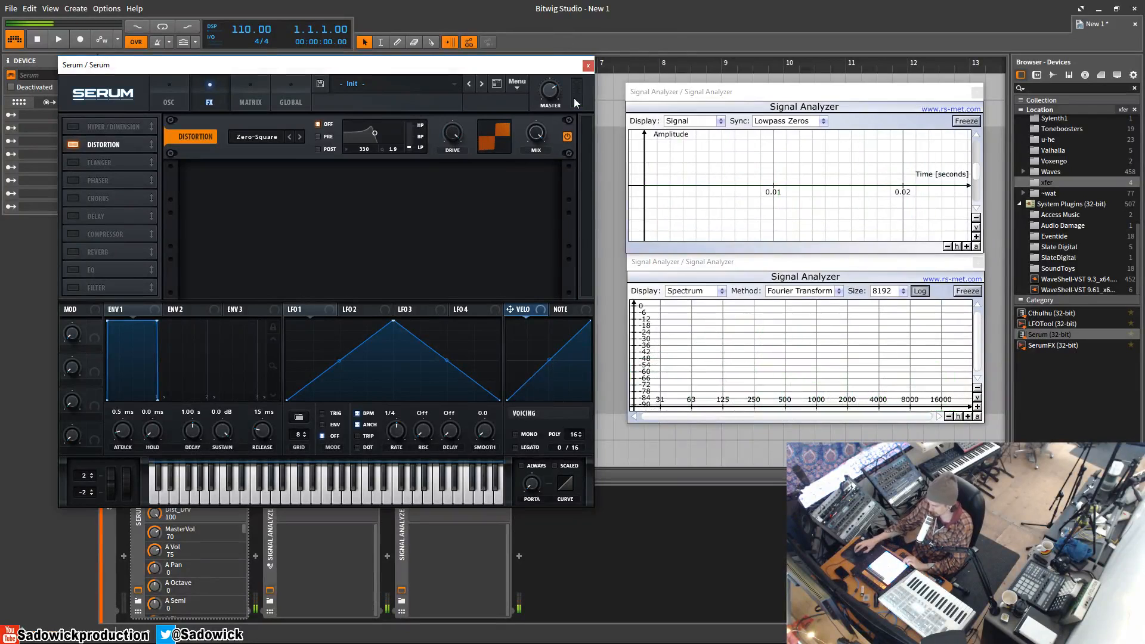
pyautogui.moveTo(453, 133); pyautogui.dragTo(468, 343)
# Step: Change the distortion type to Downsample with the drive at 49, and freeze the waveform and spectrum displays
pyautogui.click(253, 140)
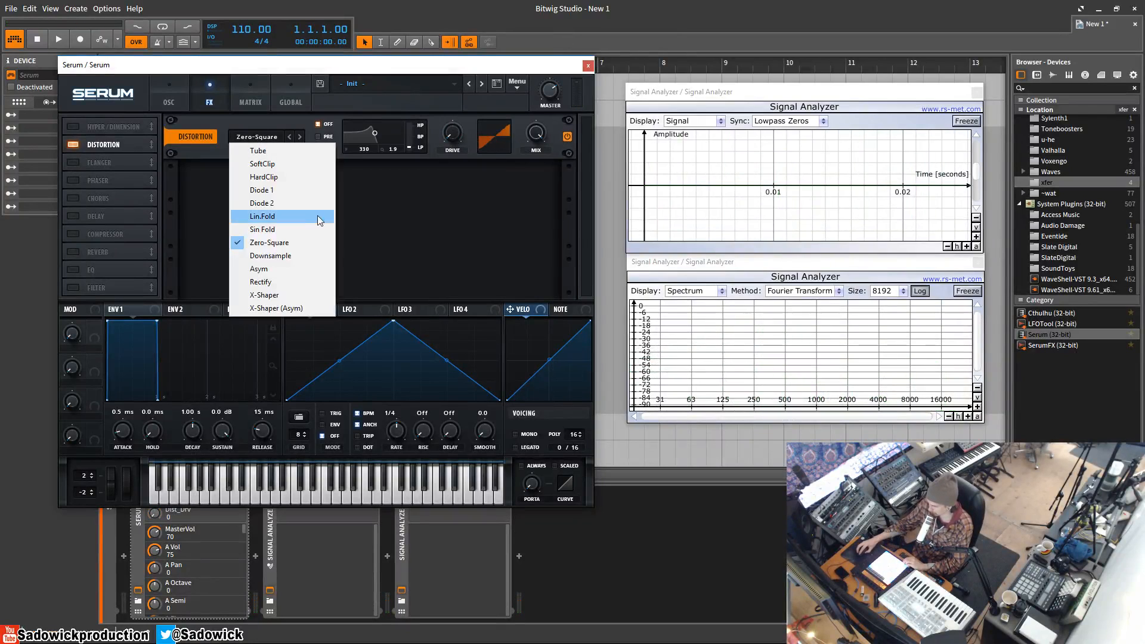
pyautogui.click(262, 257)
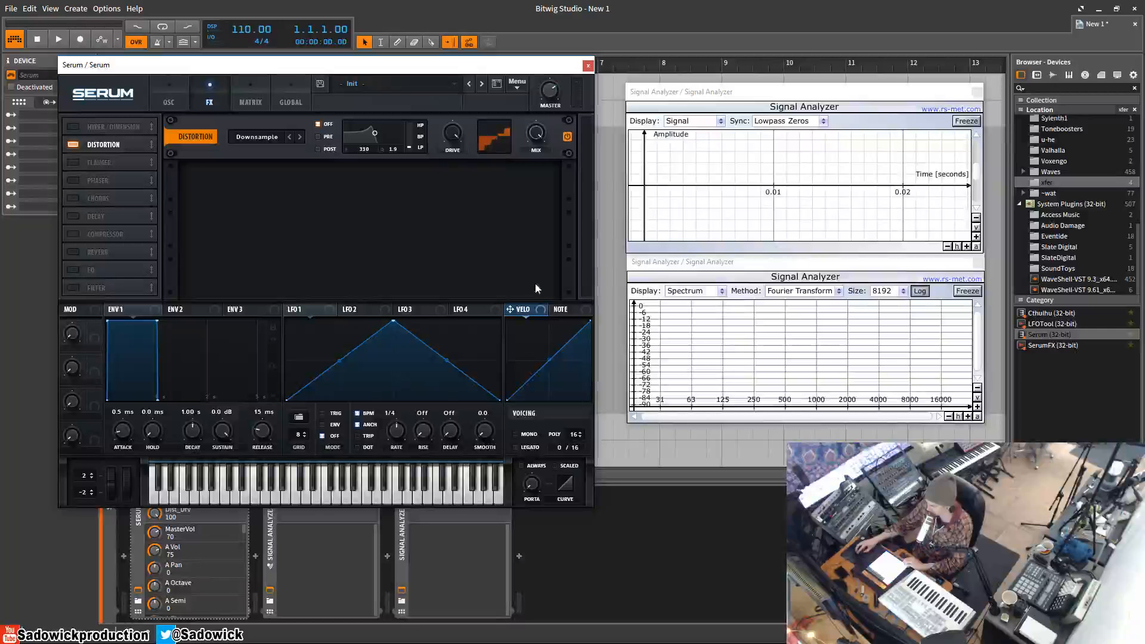
pyautogui.moveTo(453, 134); pyautogui.dragTo(527, 325)
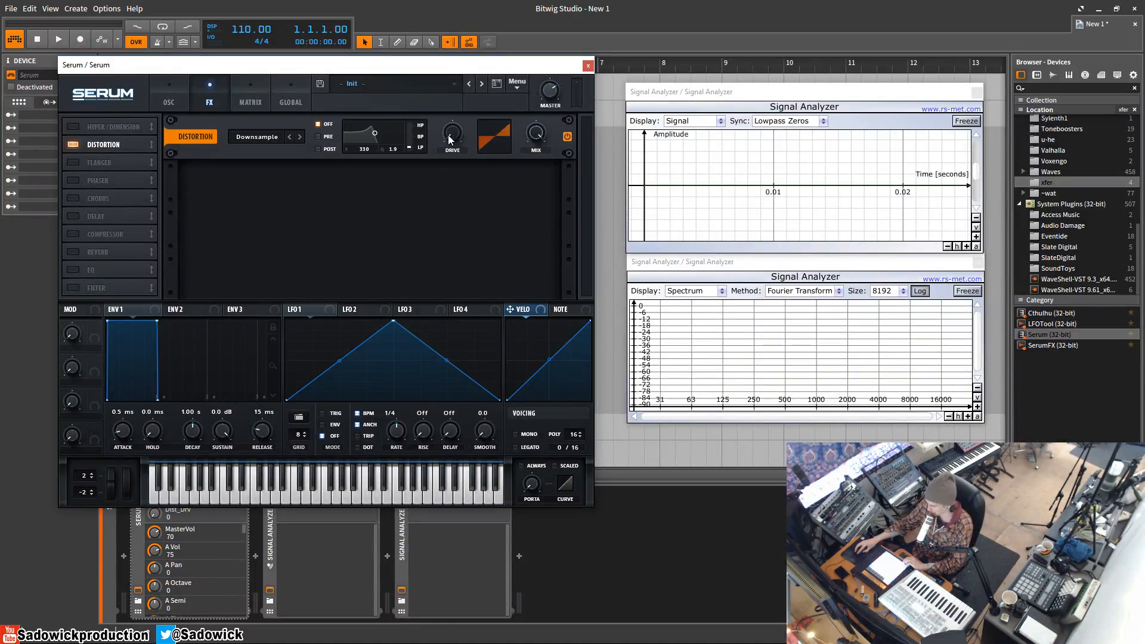
pyautogui.moveTo(448, 135); pyautogui.dragTo(456, 73)
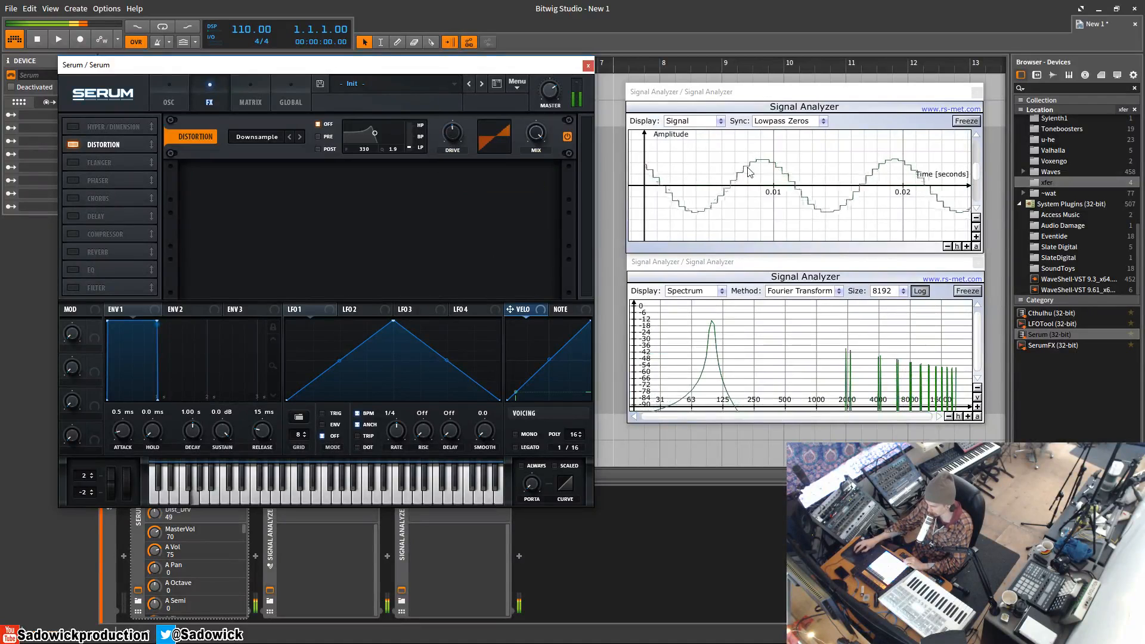
pyautogui.click(966, 121)
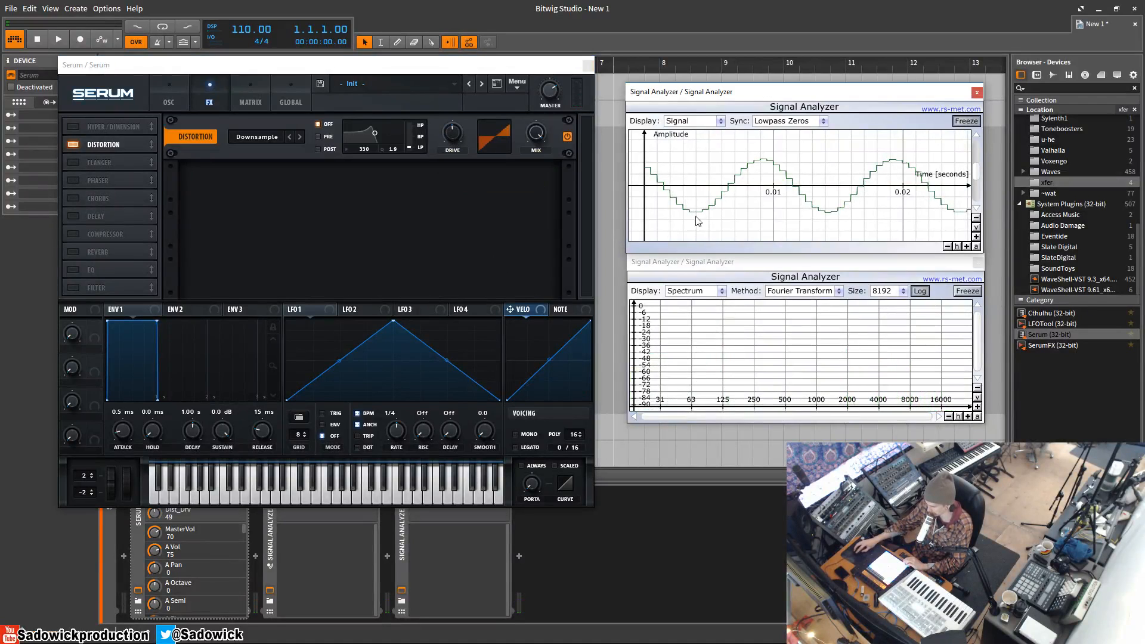
pyautogui.click(973, 293)
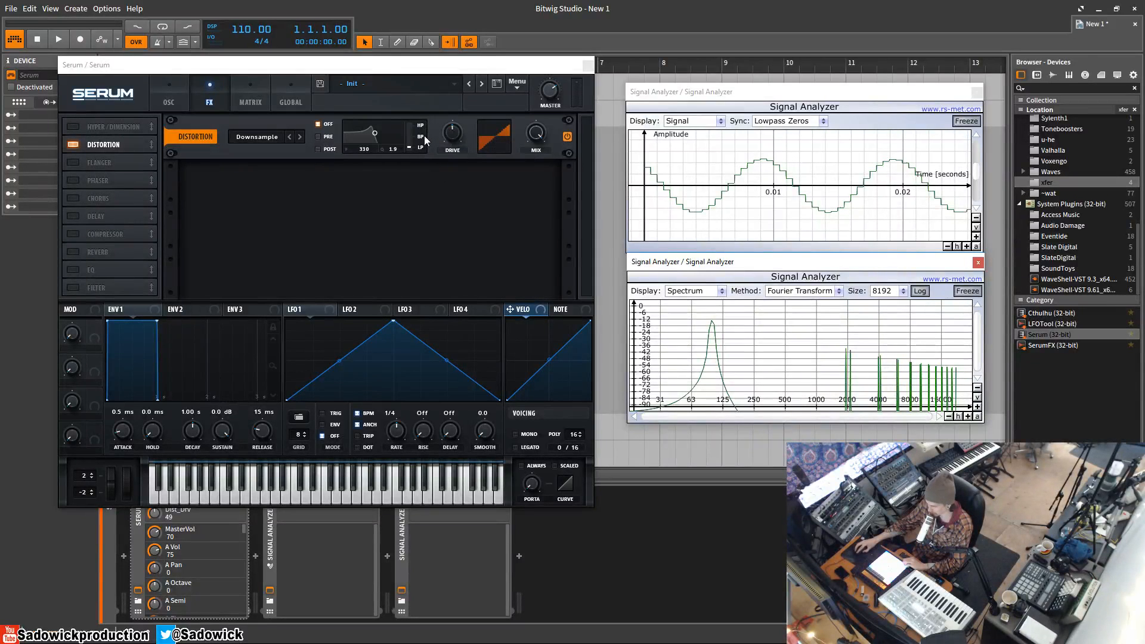
# Step: Lower the Downsample drive in stages to 21, 9 and 0, resuming the analyzers to compare the results
pyautogui.click(454, 138)
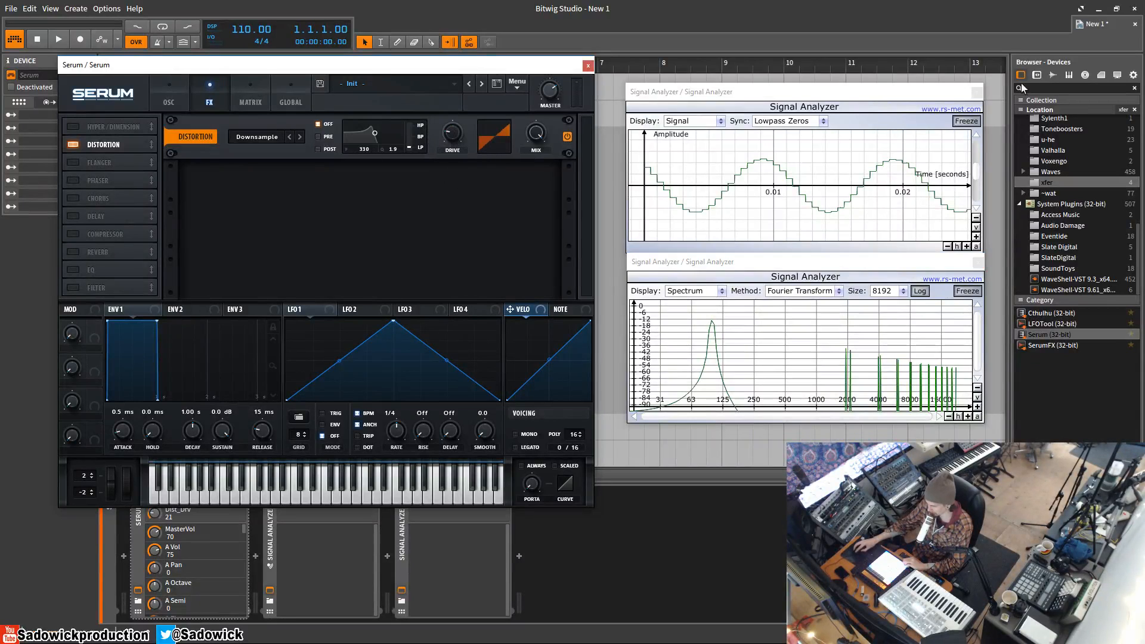
pyautogui.click(975, 292)
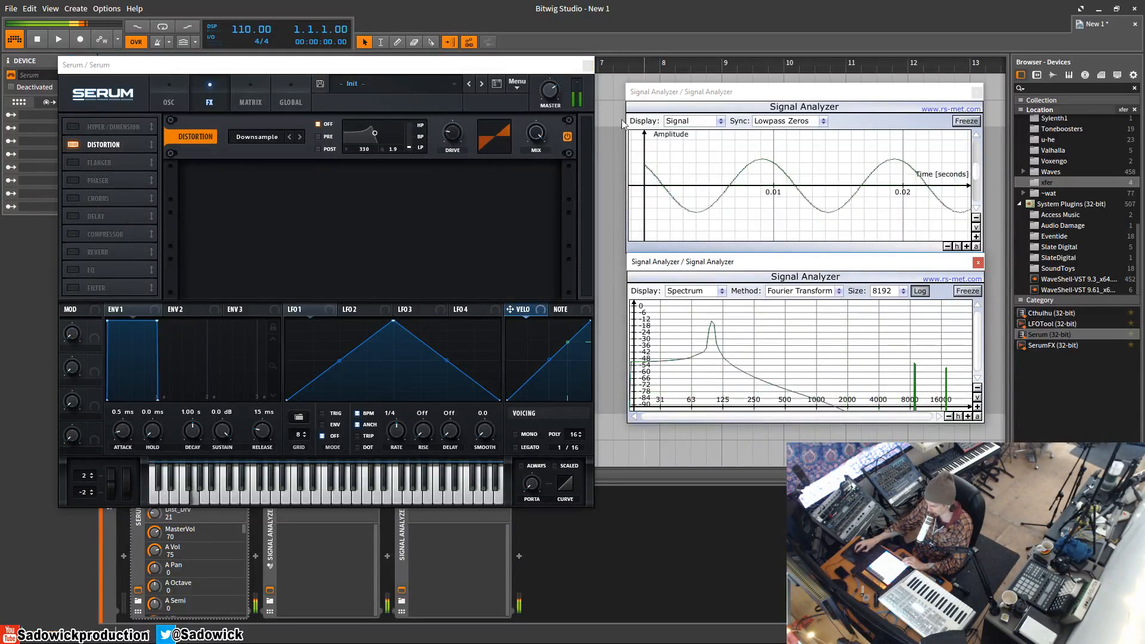
pyautogui.click(454, 137)
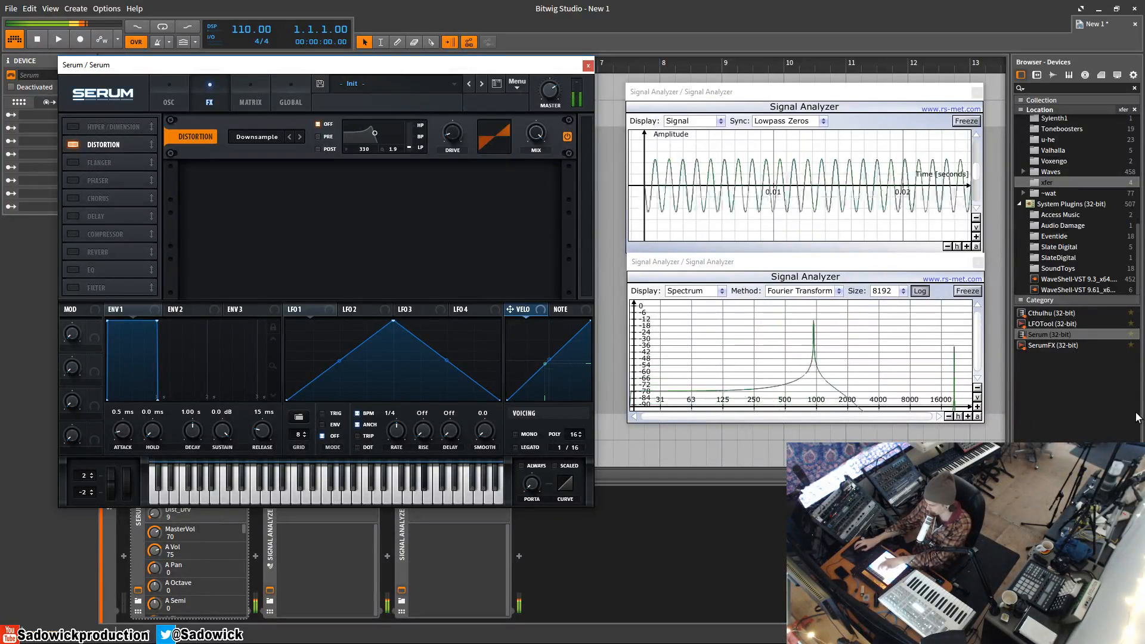
pyautogui.moveTo(454, 137); pyautogui.dragTo(453, 259)
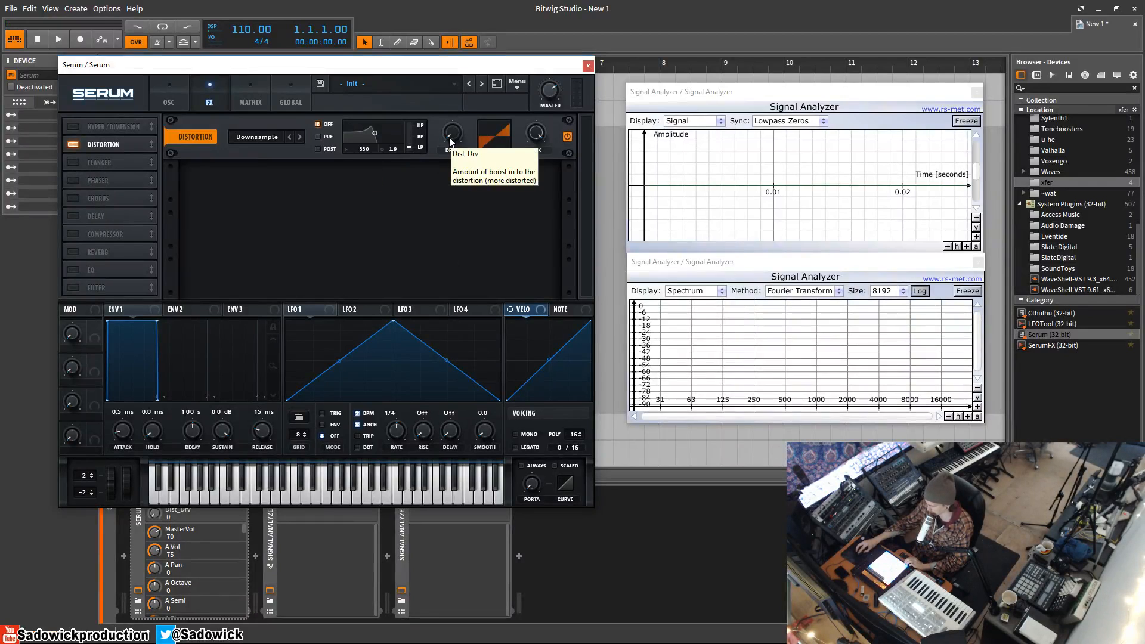
# Step: Change the distortion type to Asym and raise its drive to 100%
pyautogui.click(266, 137)
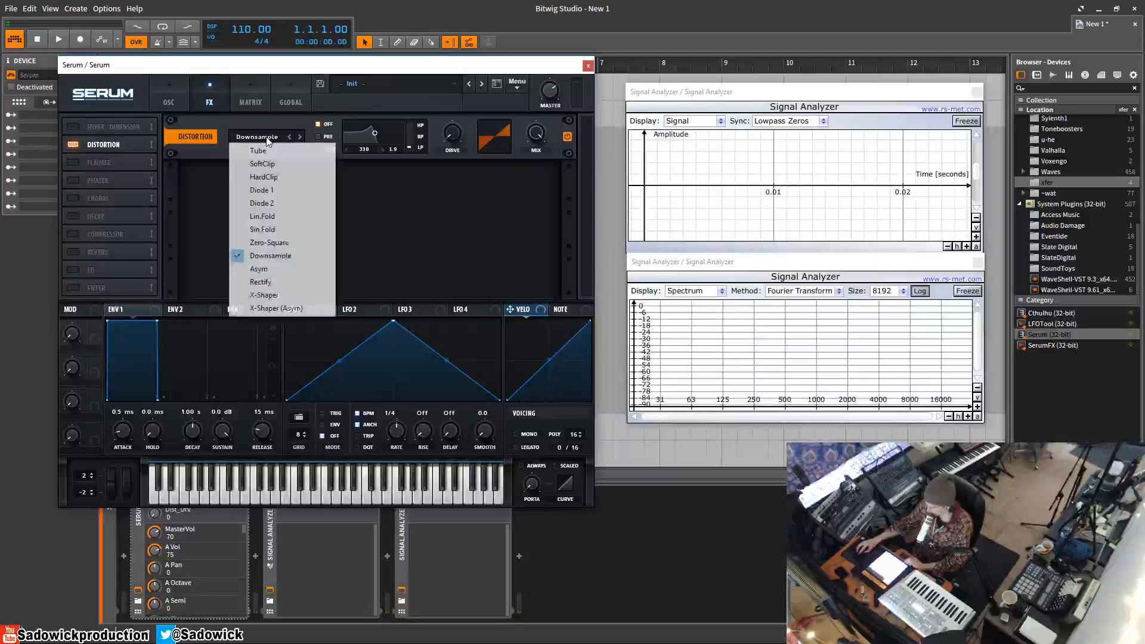
pyautogui.click(259, 269)
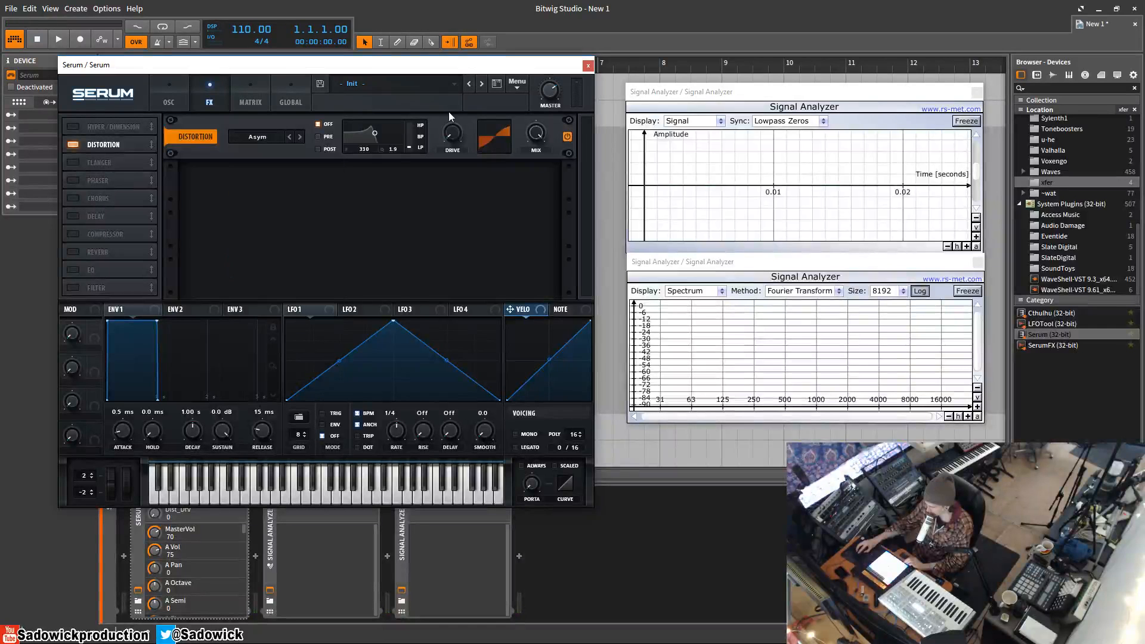
pyautogui.moveTo(453, 138); pyautogui.dragTo(461, 115)
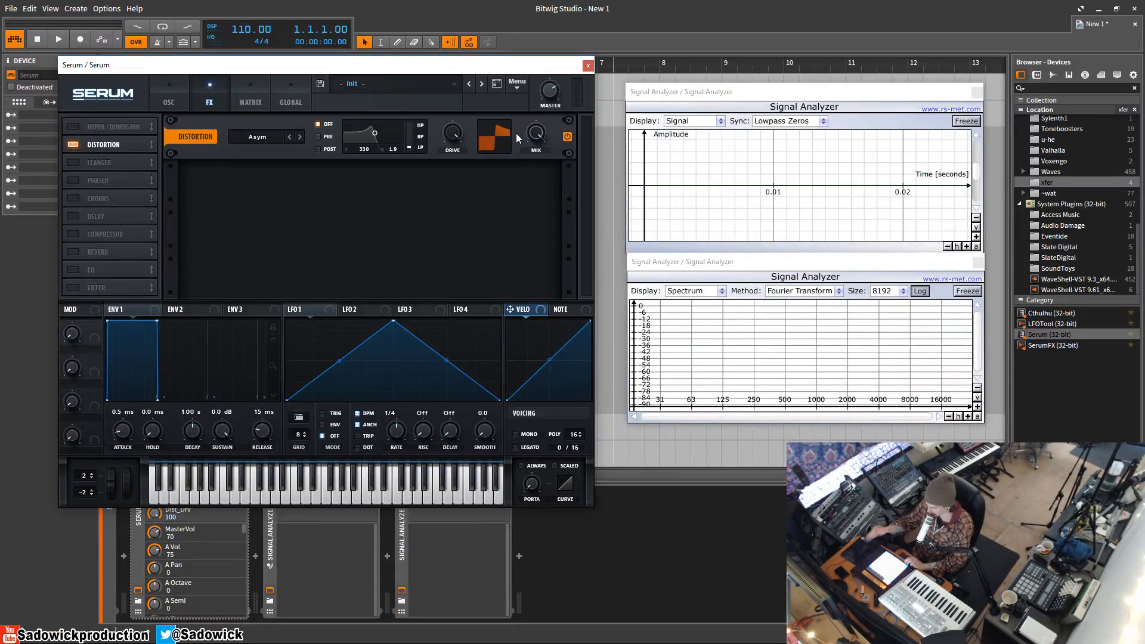
# Step: Change the distortion type to Rectify and lower its drive to 0%
pyautogui.click(241, 132)
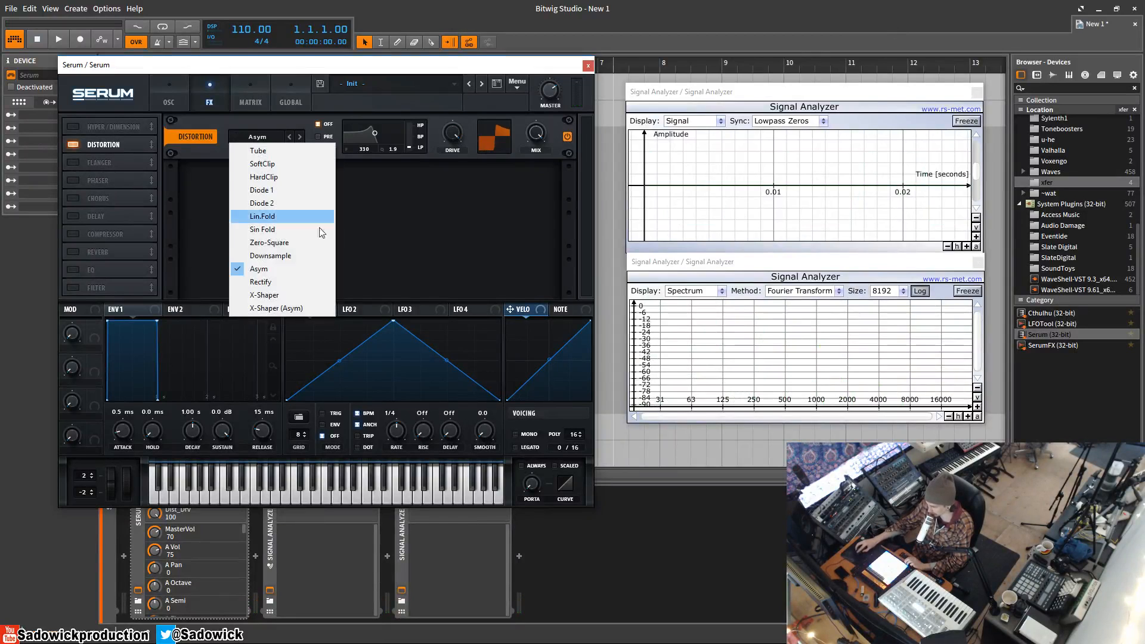
pyautogui.click(302, 283)
pyautogui.moveTo(460, 134); pyautogui.dragTo(422, 405)
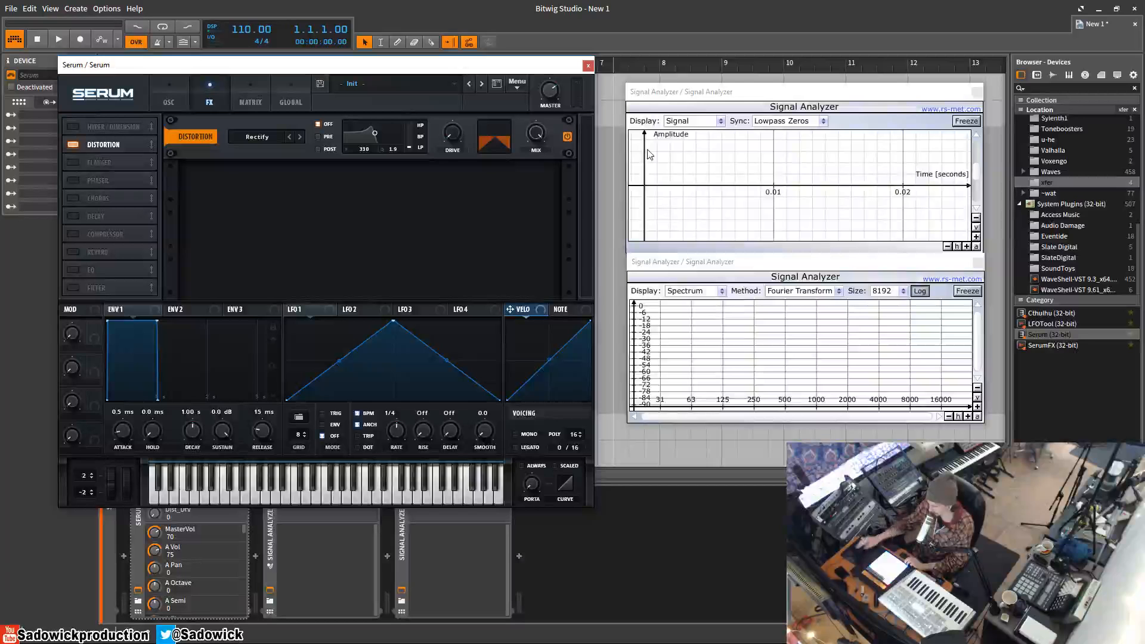
# Step: Vary the Rectify drive through 37 and 47, and bring it back down to 20
pyautogui.moveTo(456, 139); pyautogui.dragTo(463, 92)
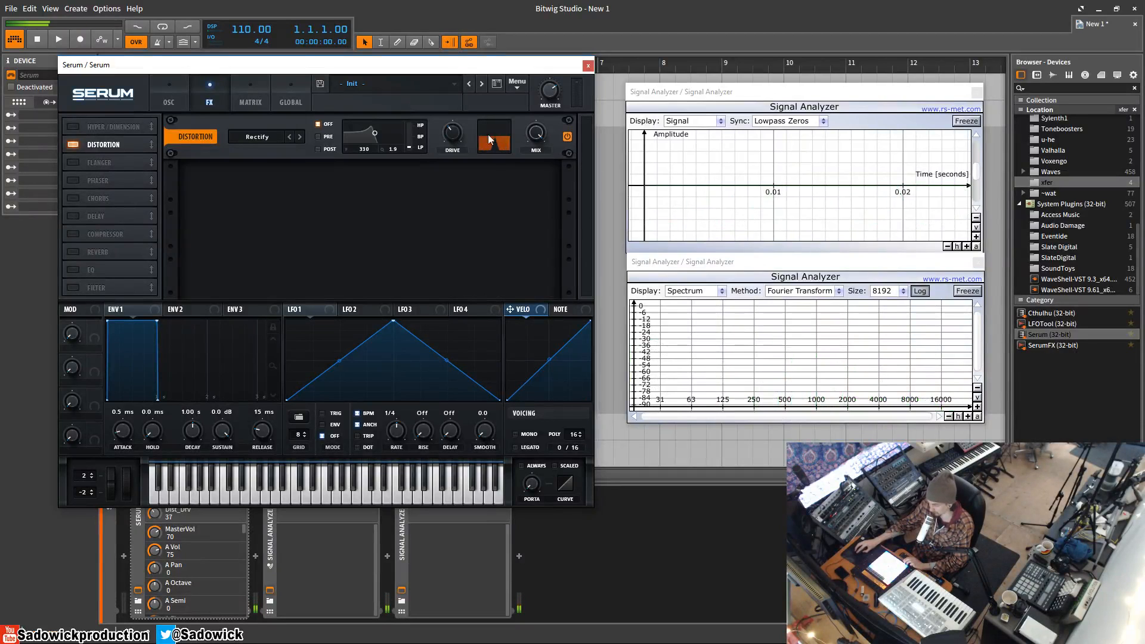
pyautogui.moveTo(460, 135)
pyautogui.moveTo(460, 133); pyautogui.dragTo(464, 106)
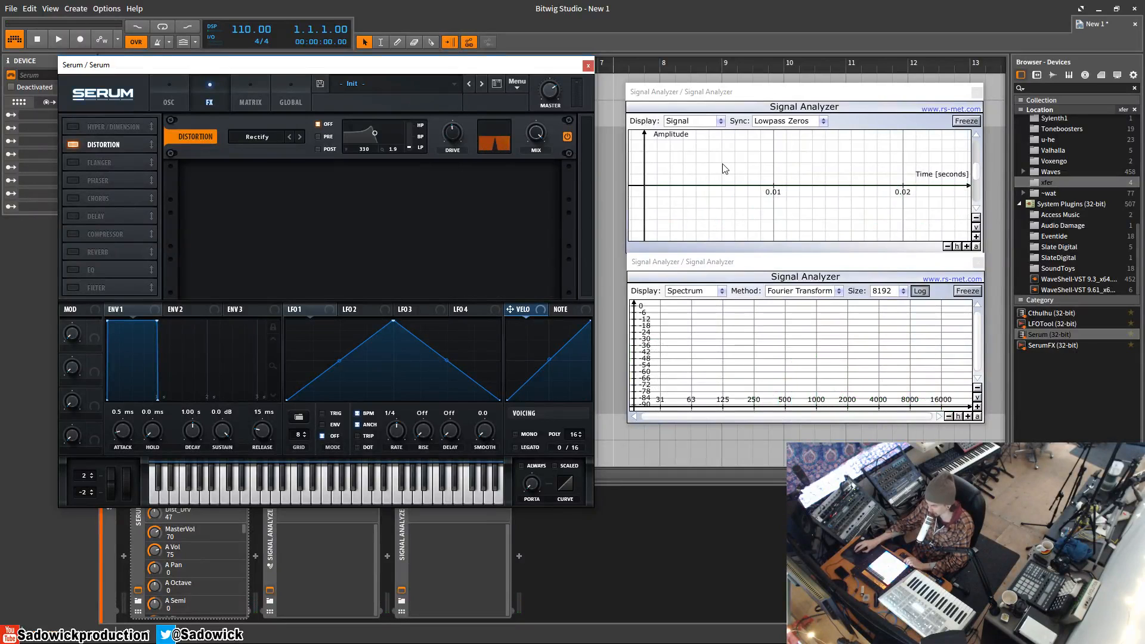
pyautogui.moveTo(453, 135); pyautogui.dragTo(459, 181)
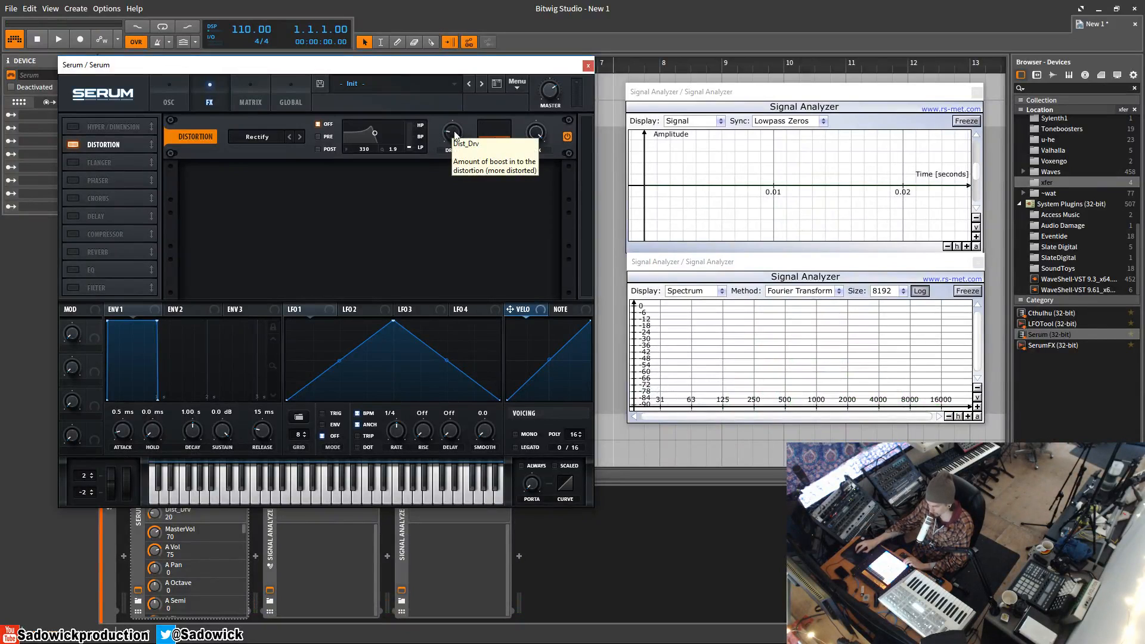
# Step: Change the distortion type to X-Shaper
pyautogui.click(281, 138)
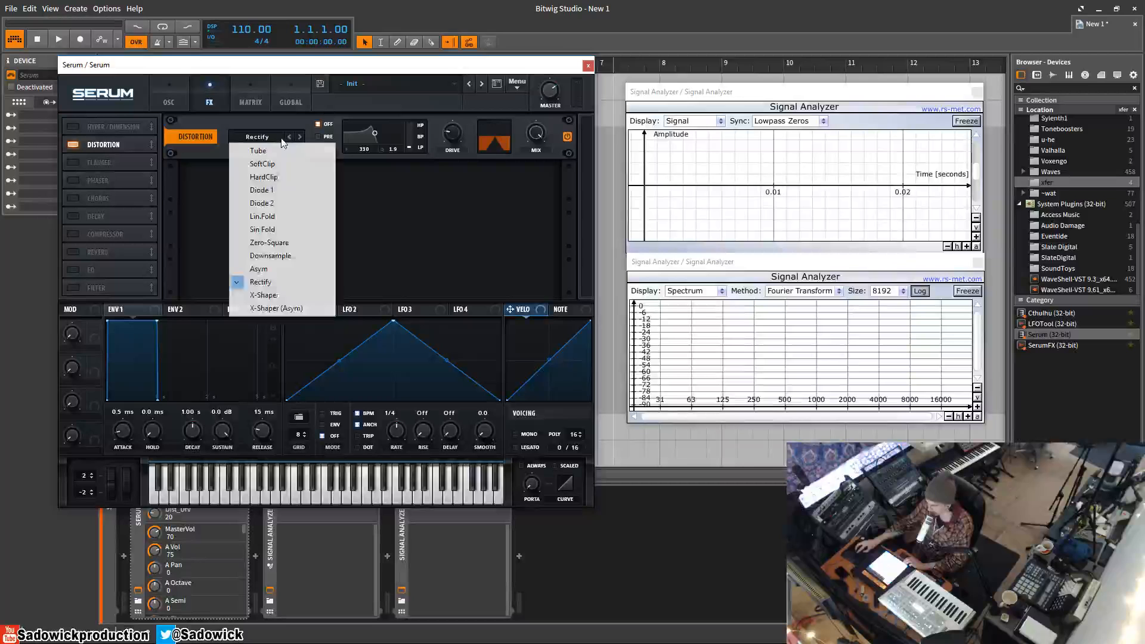
pyautogui.click(288, 294)
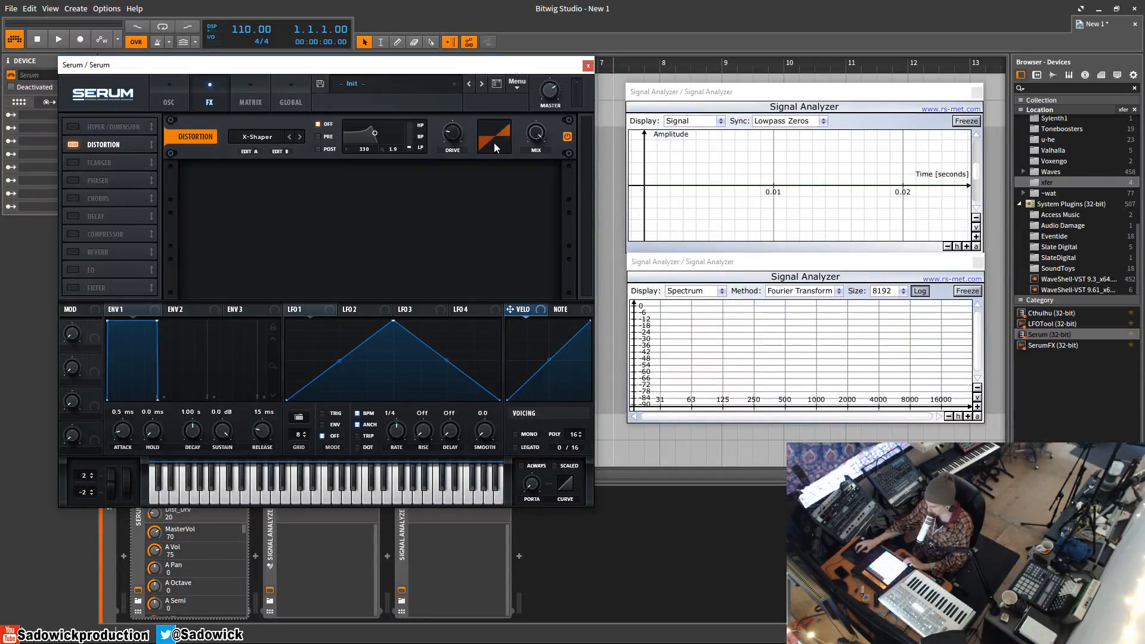
# Step: Lower the X-Shaper drive to its minimum and add a centre point to the Shaper A curve
pyautogui.moveTo(453, 133); pyautogui.dragTo(456, 244)
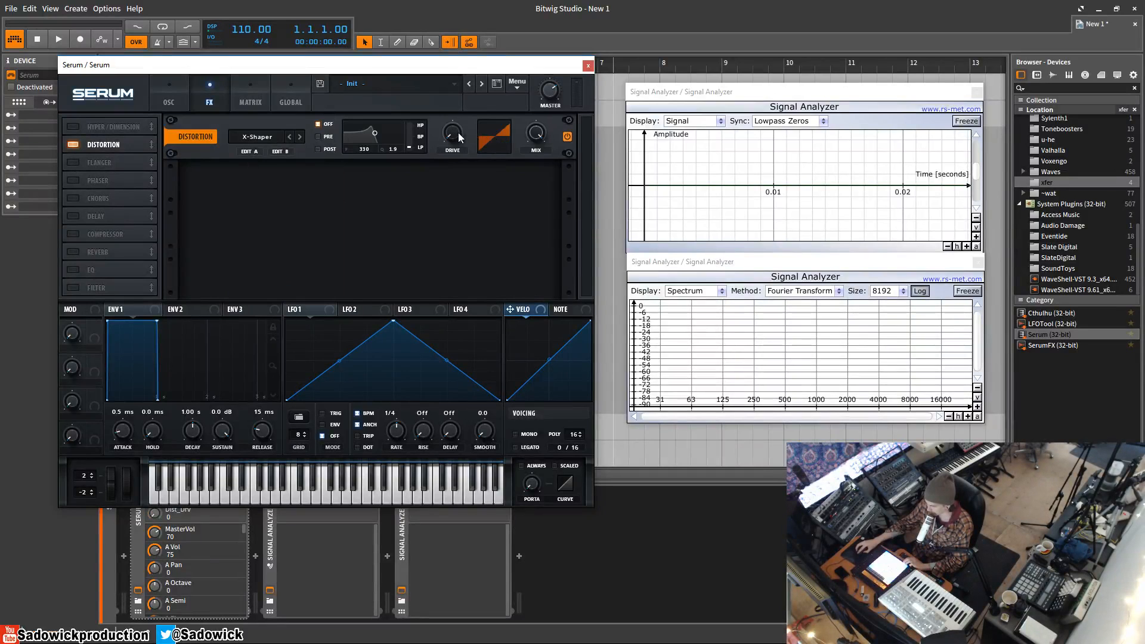
pyautogui.click(249, 151)
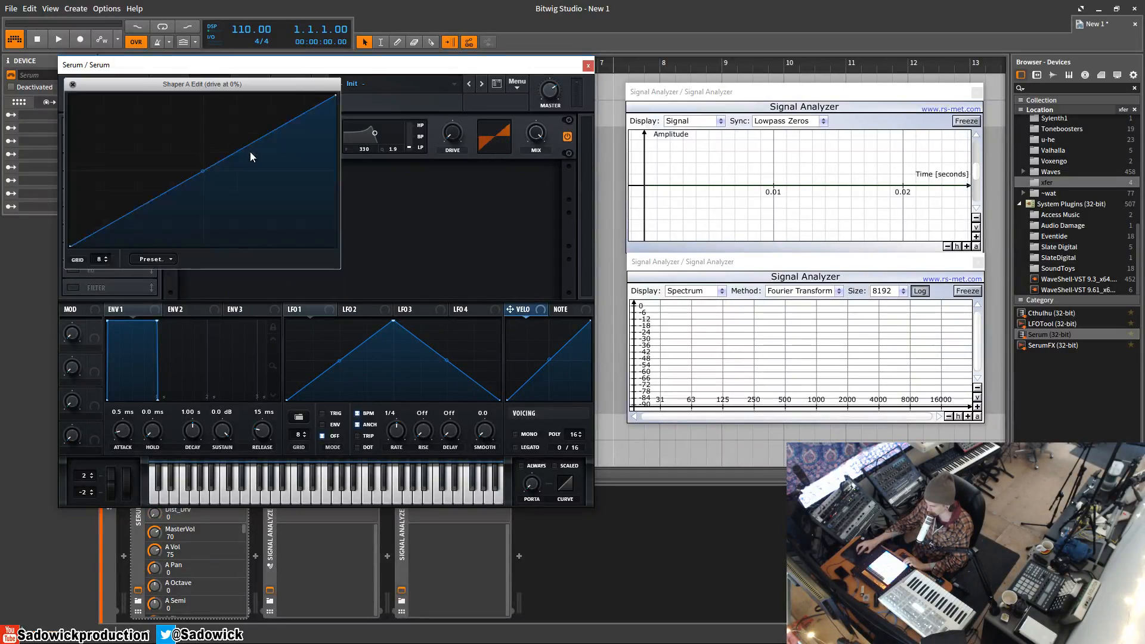
pyautogui.doubleClick(203, 171)
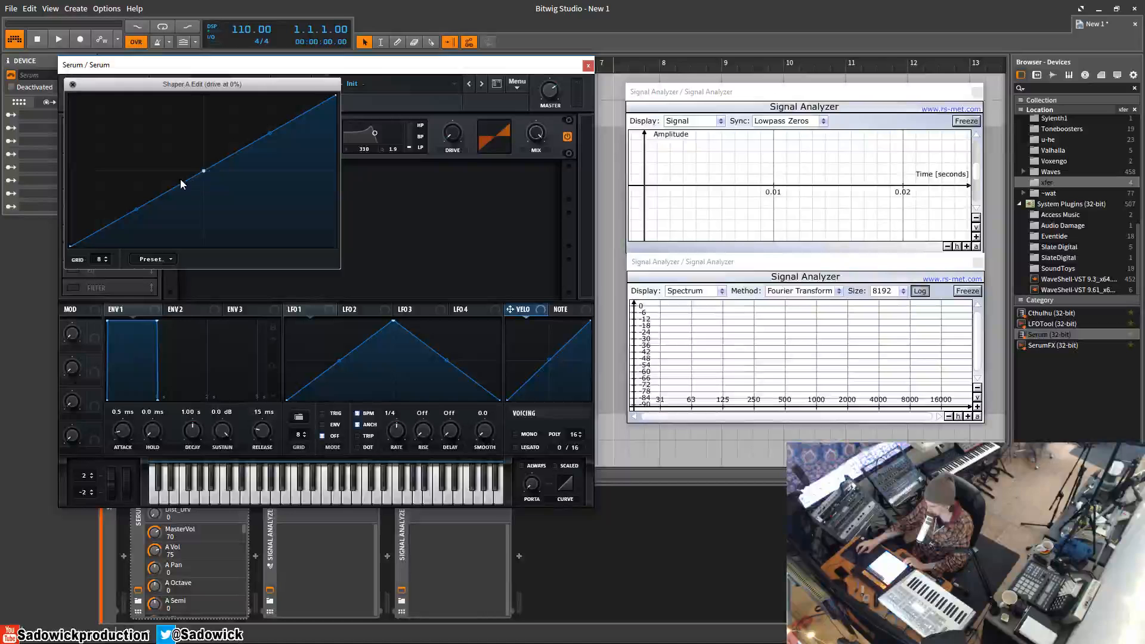
# Step: Add one point in each half of the Shaper A curve and pull both well below the diagonal
pyautogui.doubleClick(158, 194)
pyautogui.moveTo(159, 194); pyautogui.dragTo(173, 227)
pyautogui.doubleClick(249, 144)
pyautogui.moveTo(249, 144); pyautogui.dragTo(285, 210)
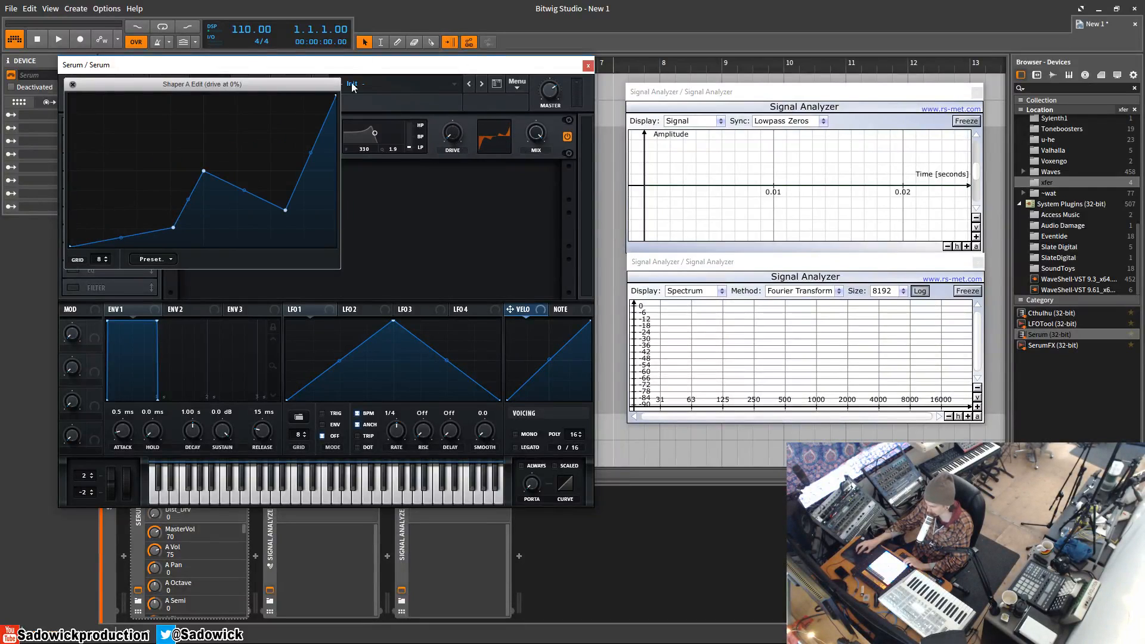
pyautogui.click(73, 84)
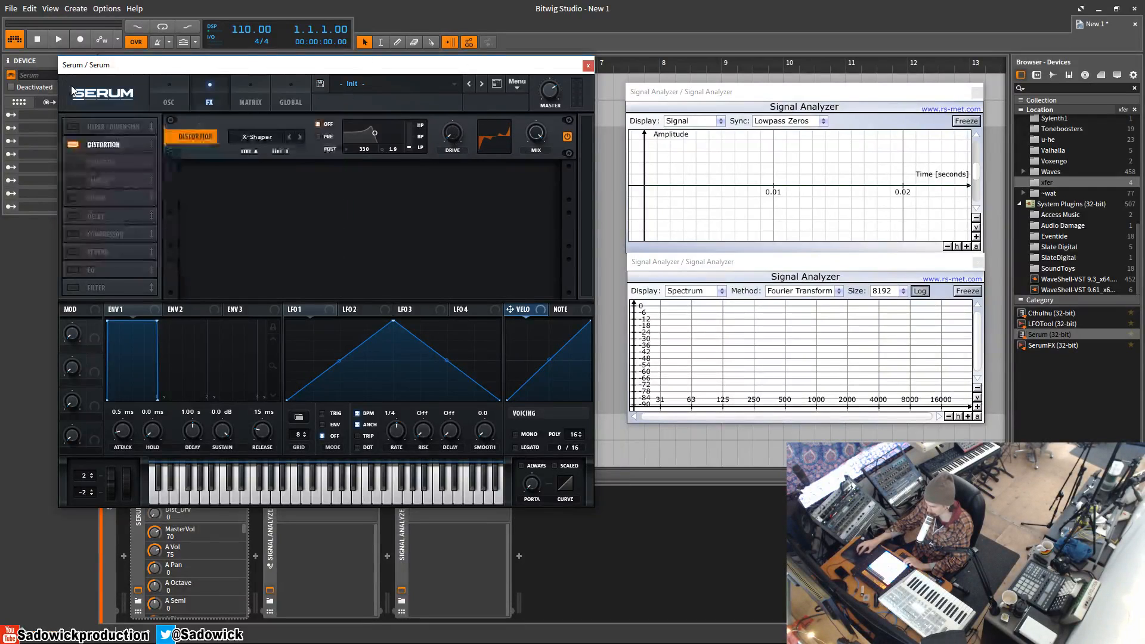
# Step: Straighten the Shaper A curve by deleting the added points on both sides of the centre, and refresh the distortion shape display
pyautogui.click(521, 88)
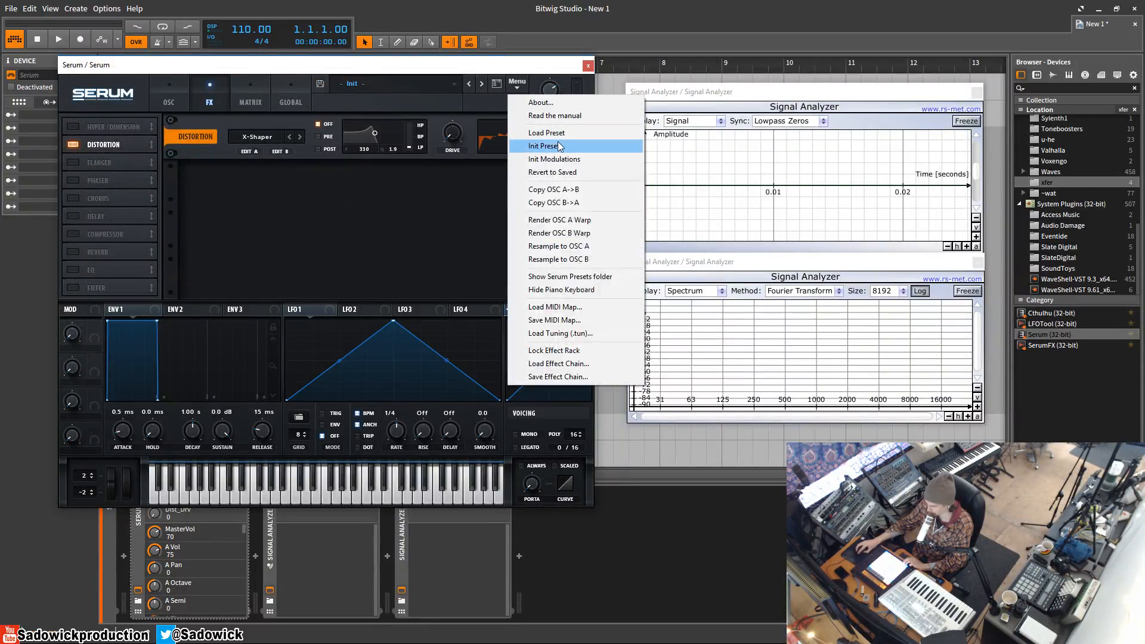
pyautogui.click(559, 147)
pyautogui.click(250, 152)
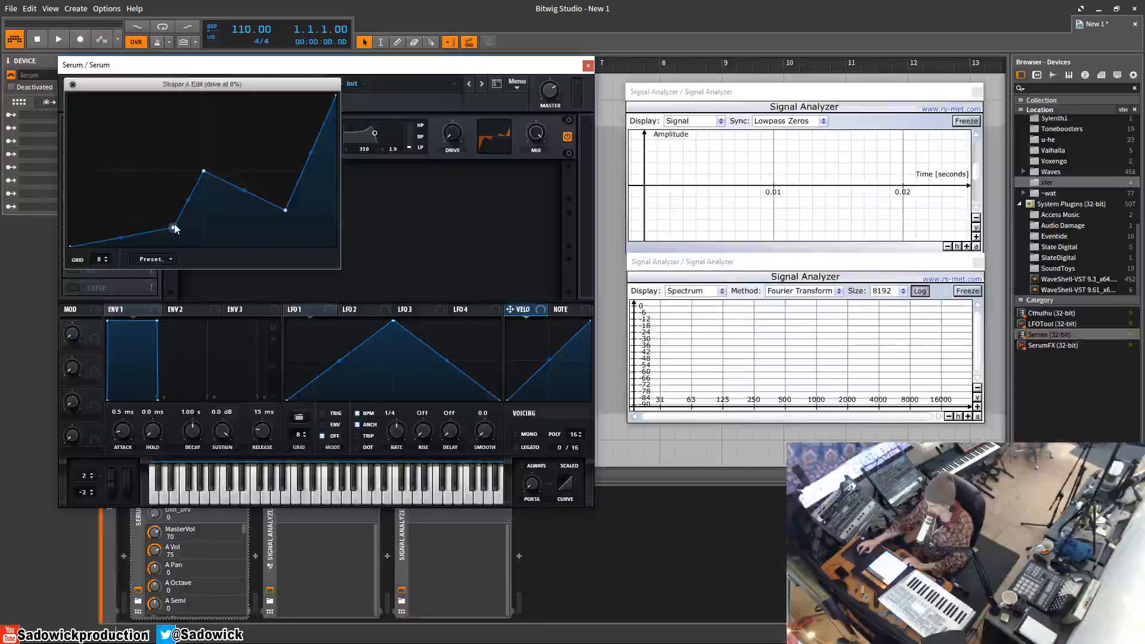
pyautogui.doubleClick(285, 210)
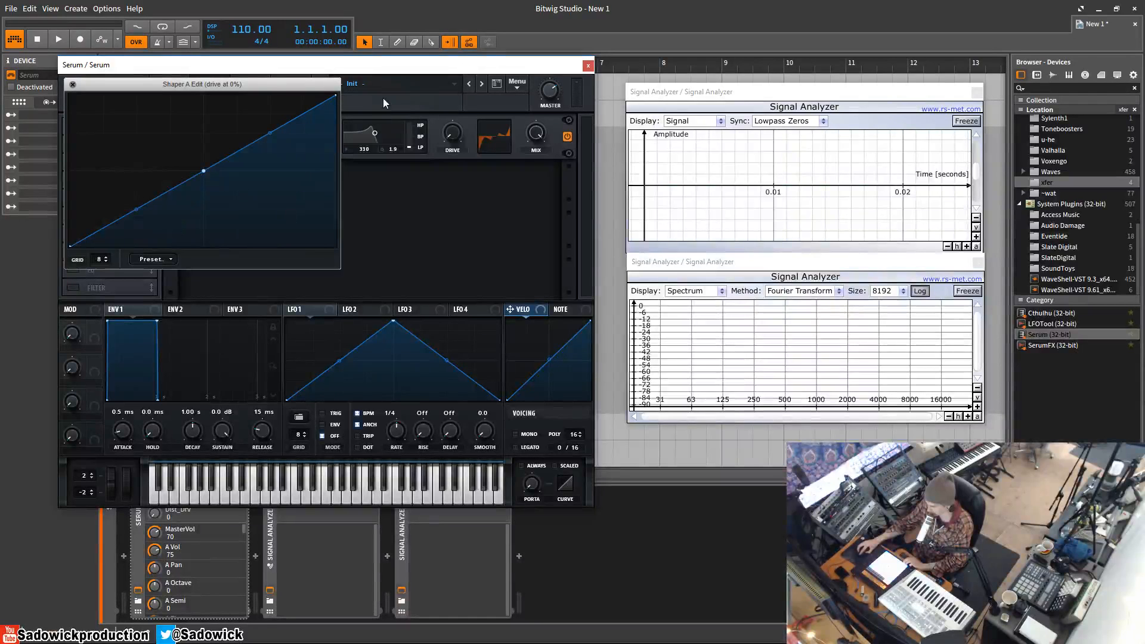
pyautogui.click(72, 85)
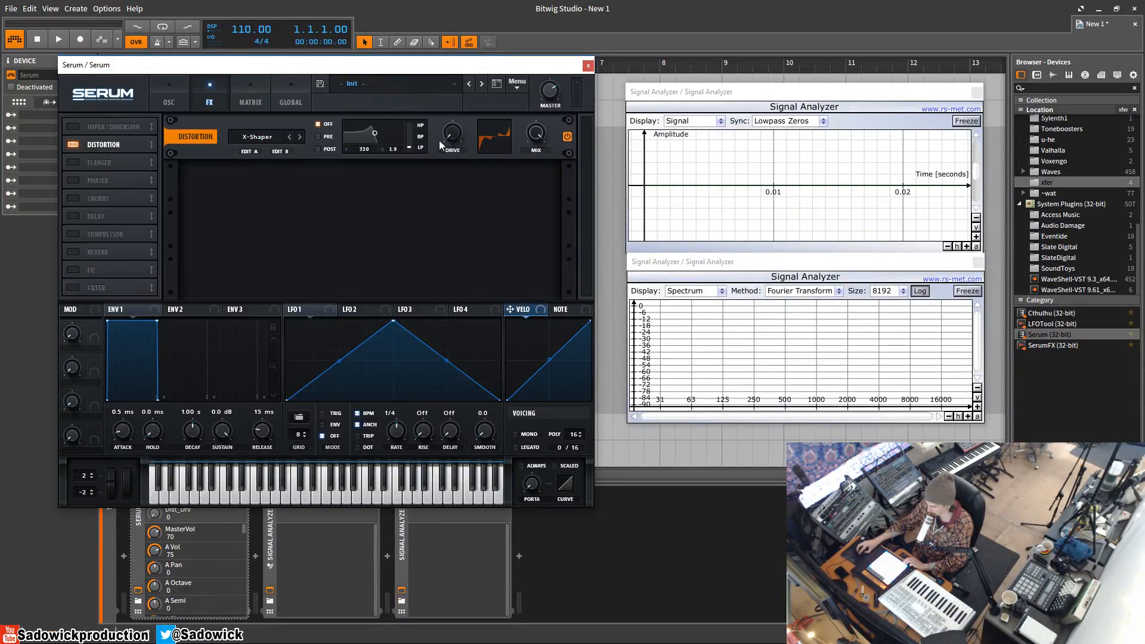
pyautogui.click(247, 152)
pyautogui.click(73, 85)
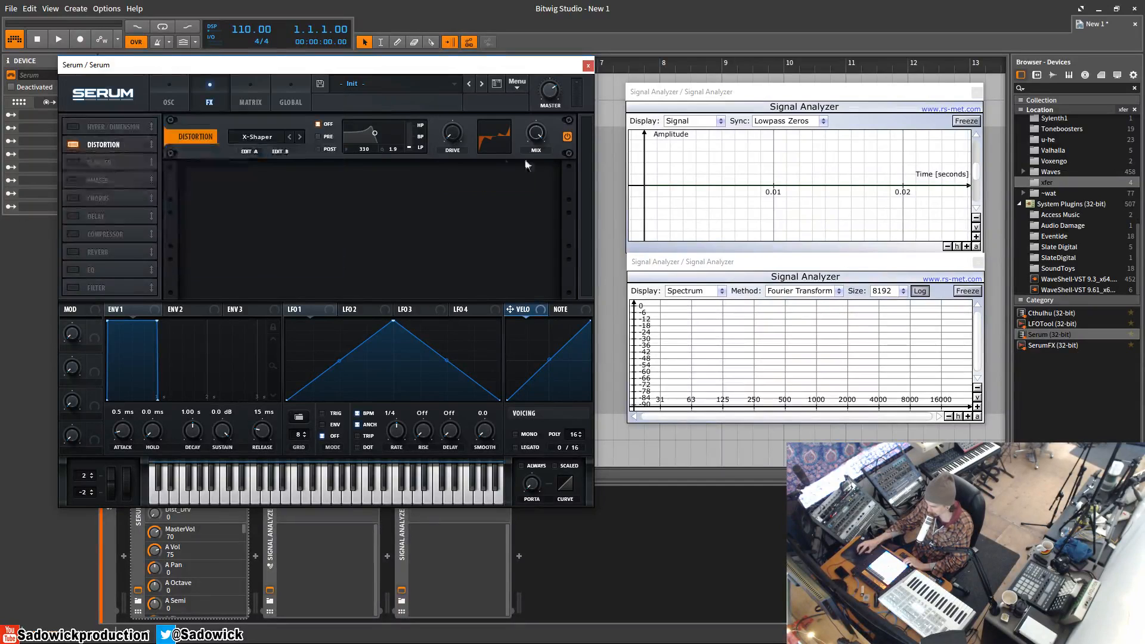
pyautogui.moveTo(449, 136); pyautogui.dragTo(451, 141)
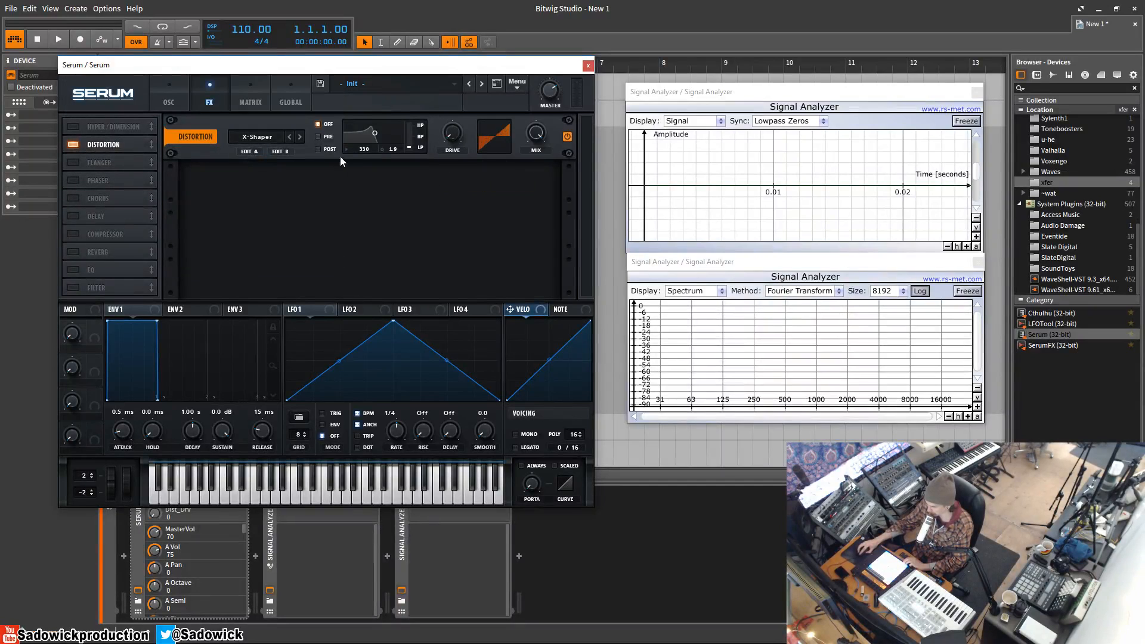
# Step: Form a zigzag in the Shaper B curve with a raised left point, a centre point, a high peak and a dip near the right end
pyautogui.click(286, 152)
pyautogui.doubleClick(241, 153)
pyautogui.doubleClick(206, 168)
pyautogui.moveTo(241, 152); pyautogui.dragTo(304, 158)
pyautogui.doubleClick(141, 192)
pyautogui.moveTo(142, 192); pyautogui.dragTo(115, 151)
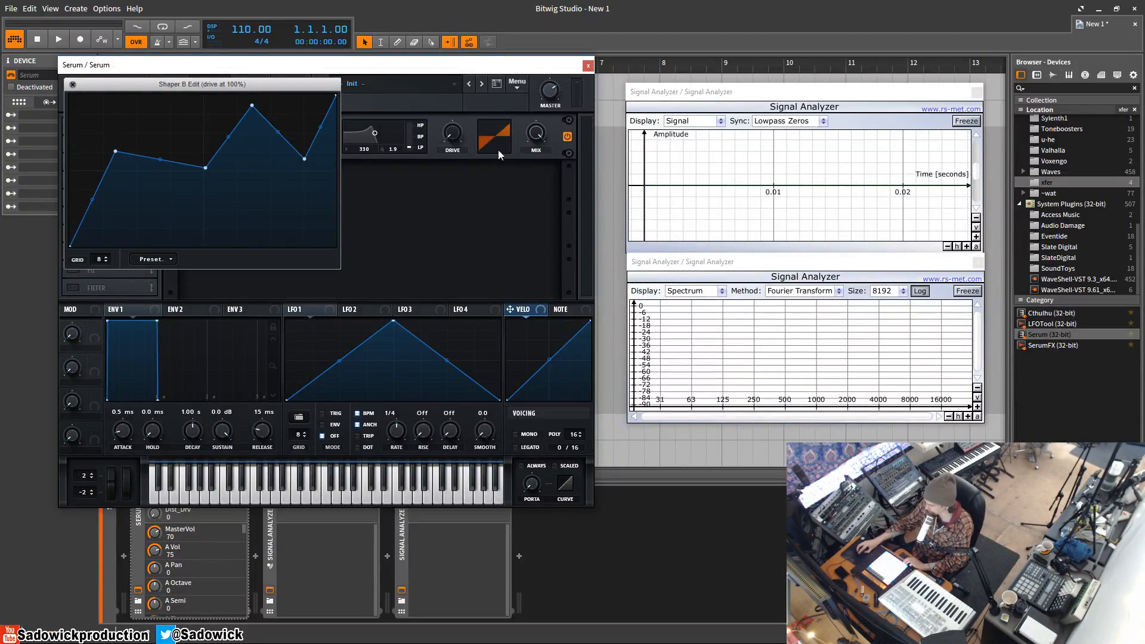
# Step: Raise the X-Shaper drive to 100% and enlarge the amplitude scale of the waveform analyzer
pyautogui.moveTo(462, 144); pyautogui.dragTo(462, 79)
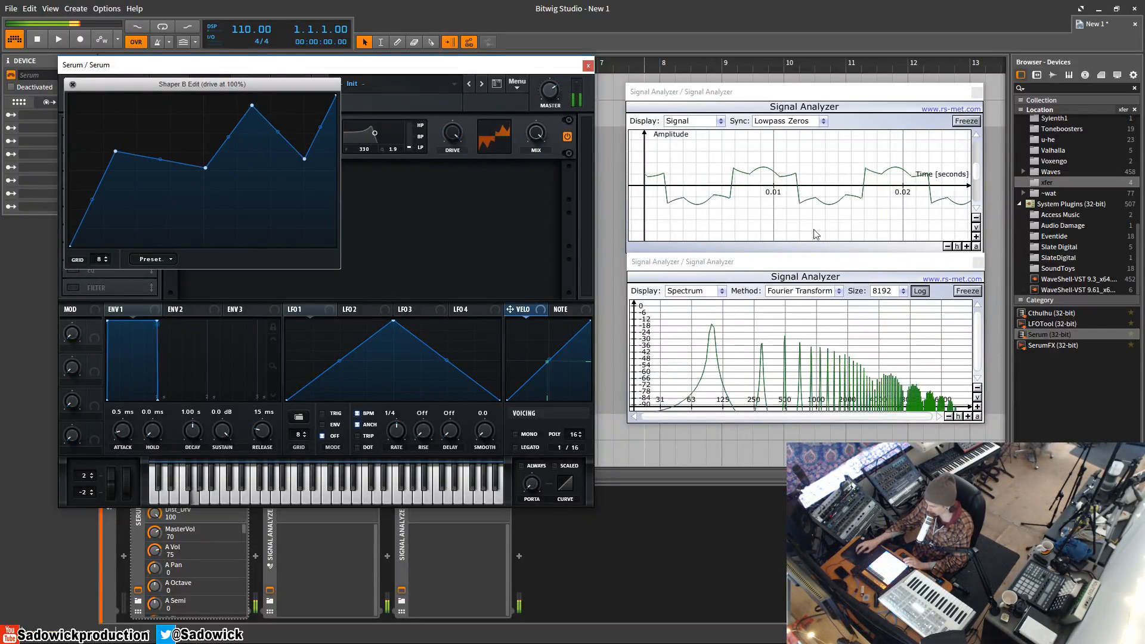
pyautogui.click(970, 233)
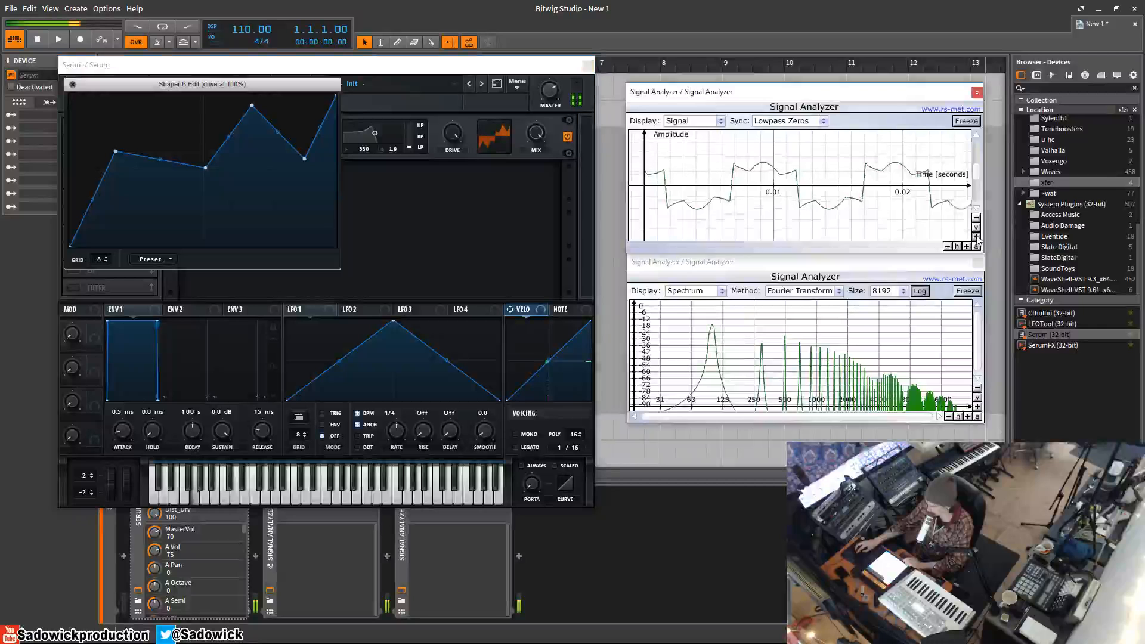
# Step: Move two Shaper B points to the centre, one at the floor and one at the ceiling, for a vertical jump
pyautogui.moveTo(257, 111); pyautogui.dragTo(199, 122)
pyautogui.moveTo(204, 181); pyautogui.dragTo(204, 246)
pyautogui.moveTo(204, 118); pyautogui.dragTo(203, 95)
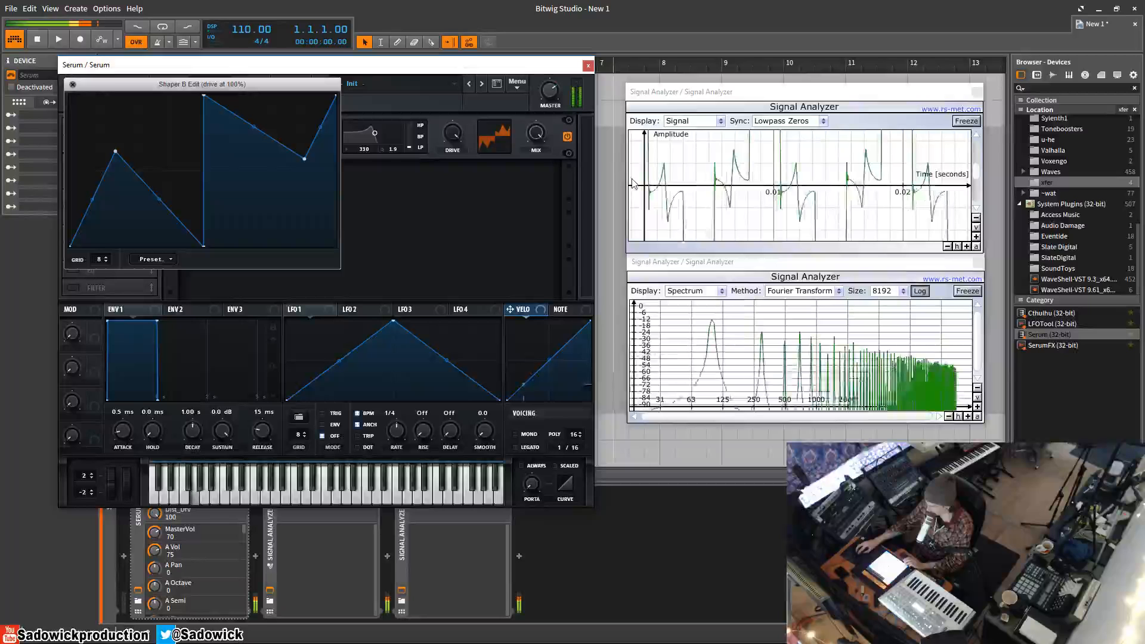
# Step: Vary the X-Shaper drive between the two curves, pausing at 47% and 56%
pyautogui.click(455, 133)
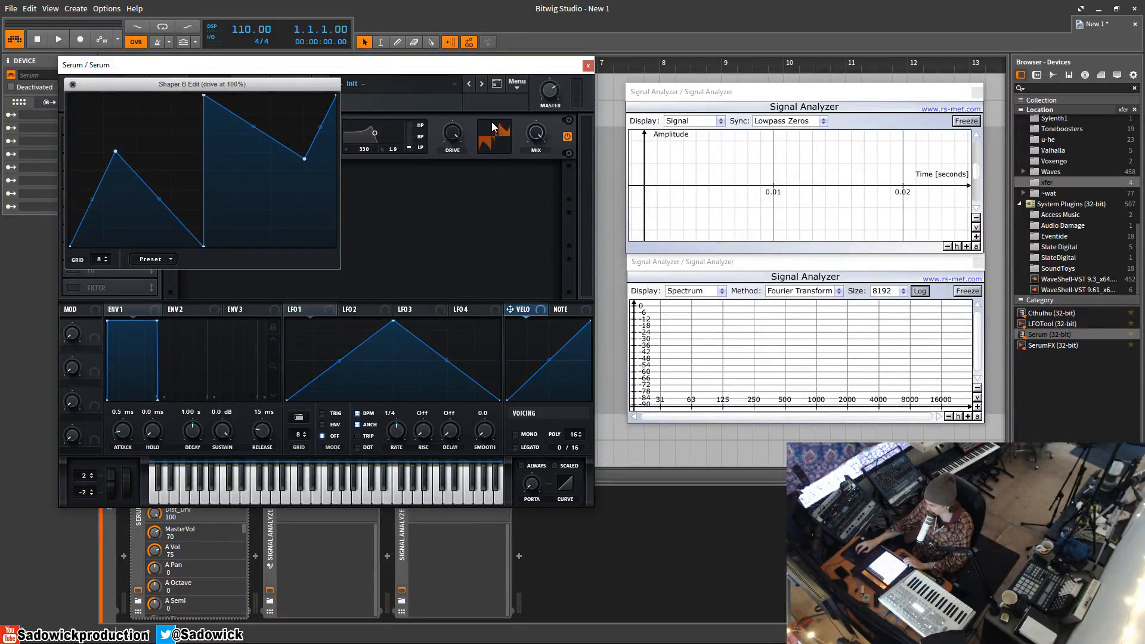
pyautogui.moveTo(450, 135); pyautogui.dragTo(442, 198)
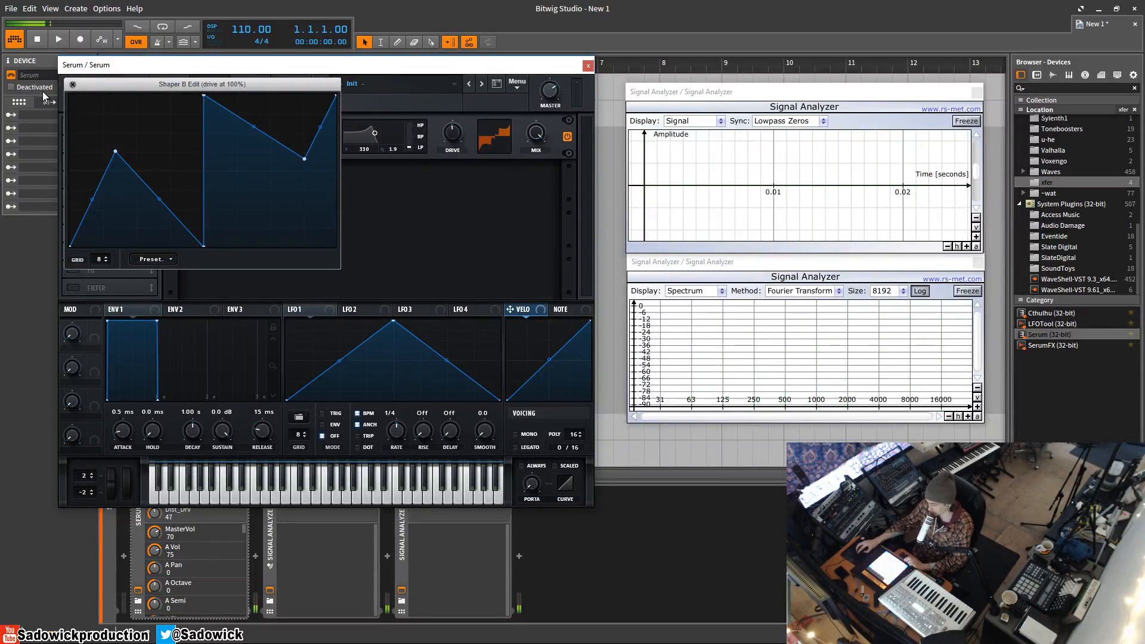
pyautogui.moveTo(440, 152); pyautogui.dragTo(432, 219)
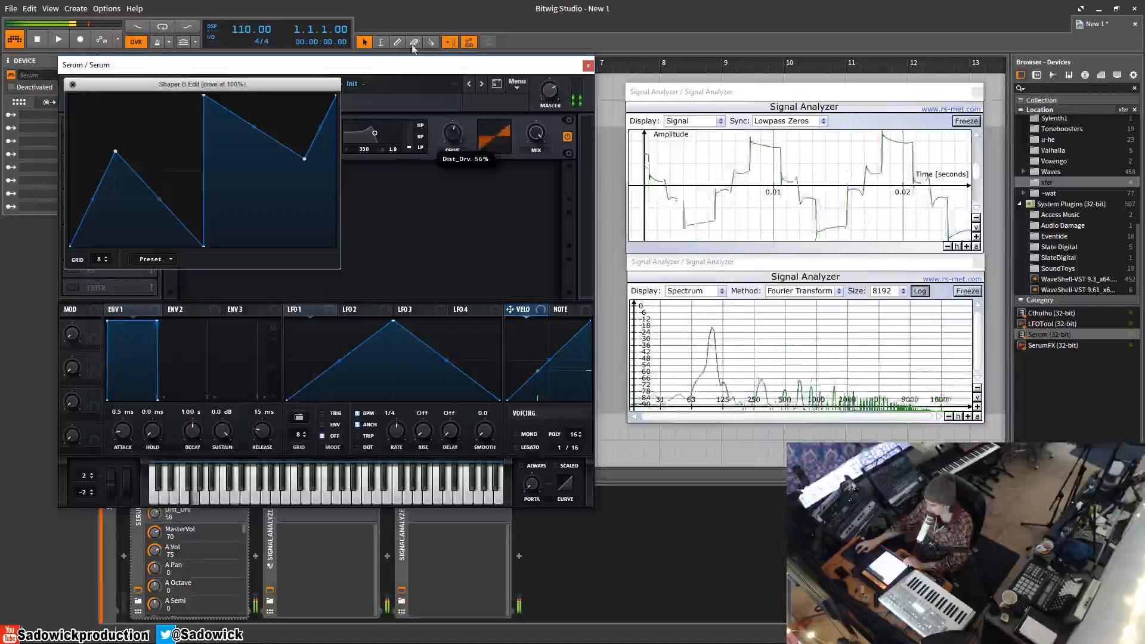
# Step: Delete Shaper B's centre floor point and left peak, bend the remaining left segment into a steep upward curve, and lower the drive to 0%
pyautogui.doubleClick(204, 245)
pyautogui.doubleClick(115, 151)
pyautogui.moveTo(136, 172); pyautogui.dragTo(136, 224)
pyautogui.moveTo(452, 135); pyautogui.dragTo(425, 352)
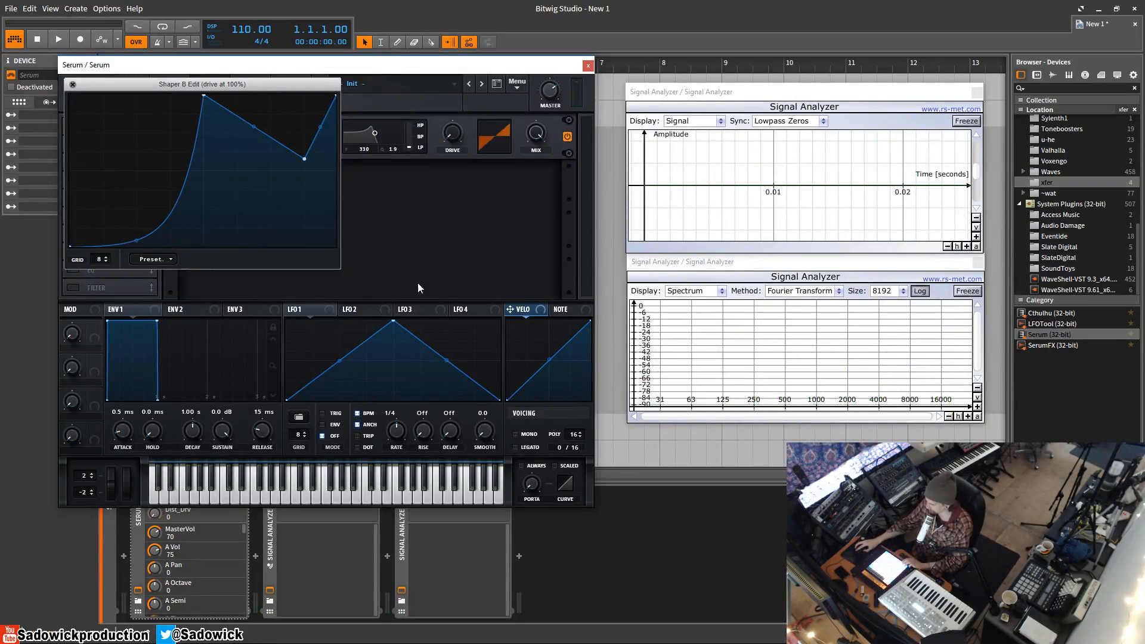
# Step: Close the Shaper B editor and change the distortion type to X-Shaper (Asym)
pyautogui.click(72, 83)
pyautogui.click(258, 138)
pyautogui.click(262, 312)
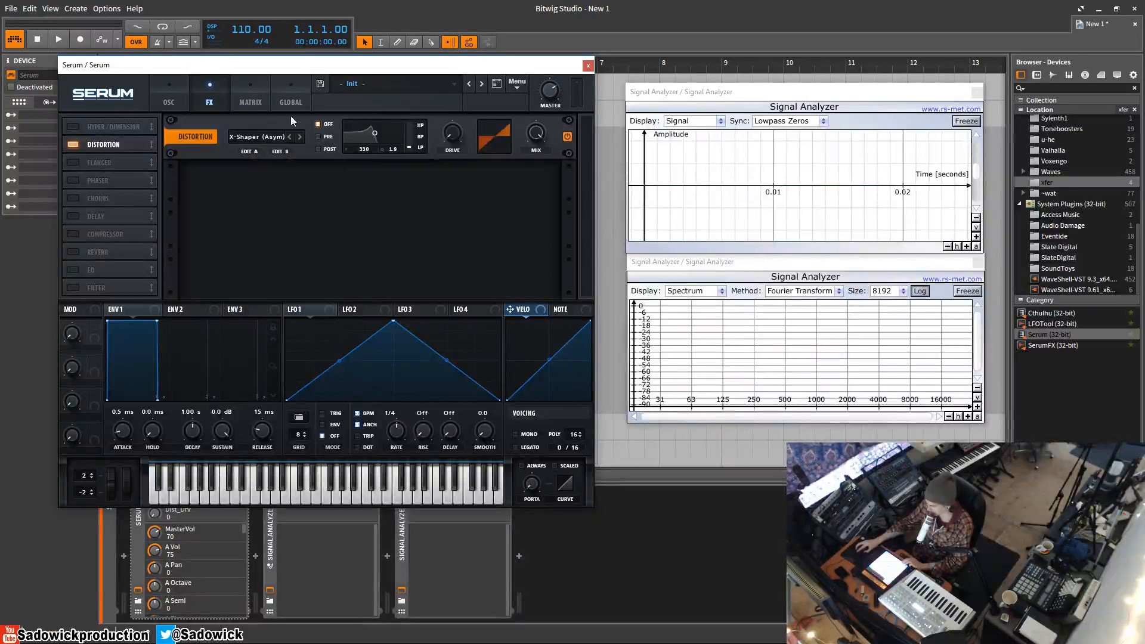
# Step: Reshape the Shaper A curve with a raised left point, a lowered right point and a raised centre, and adjust the drive
pyautogui.click(252, 150)
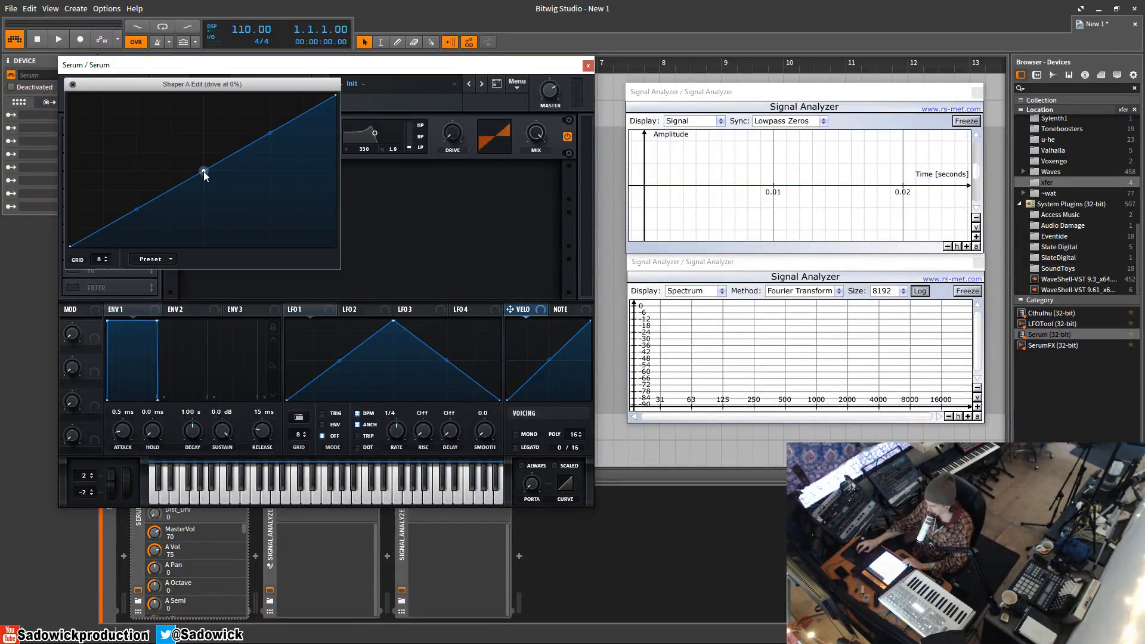
pyautogui.doubleClick(165, 189)
pyautogui.moveTo(165, 189); pyautogui.dragTo(122, 140)
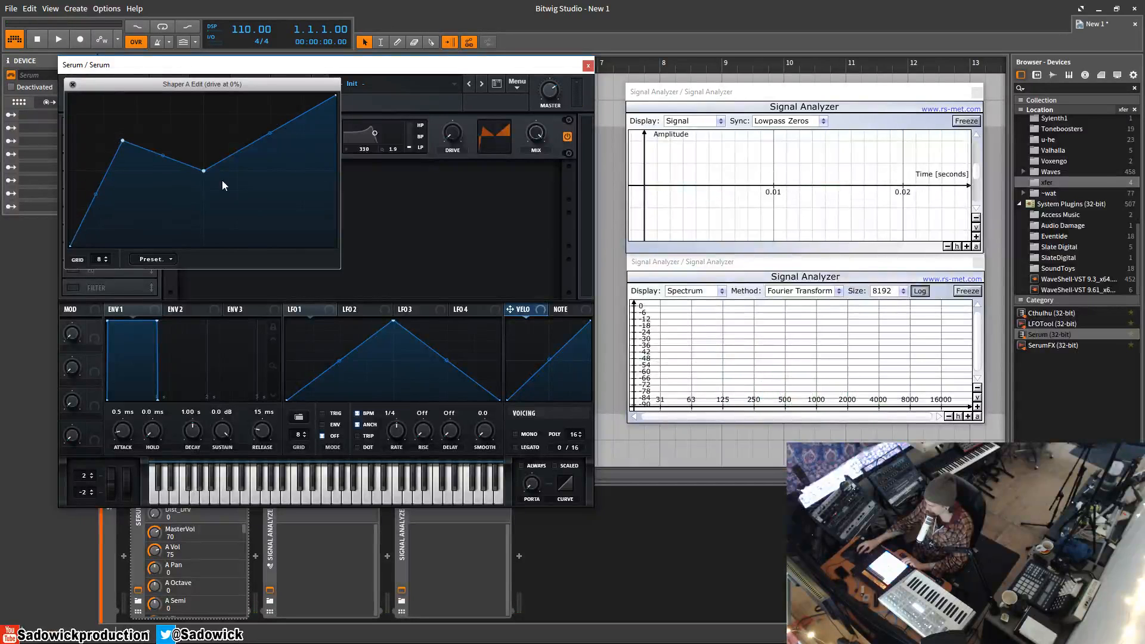
pyautogui.moveTo(257, 140); pyautogui.dragTo(287, 227)
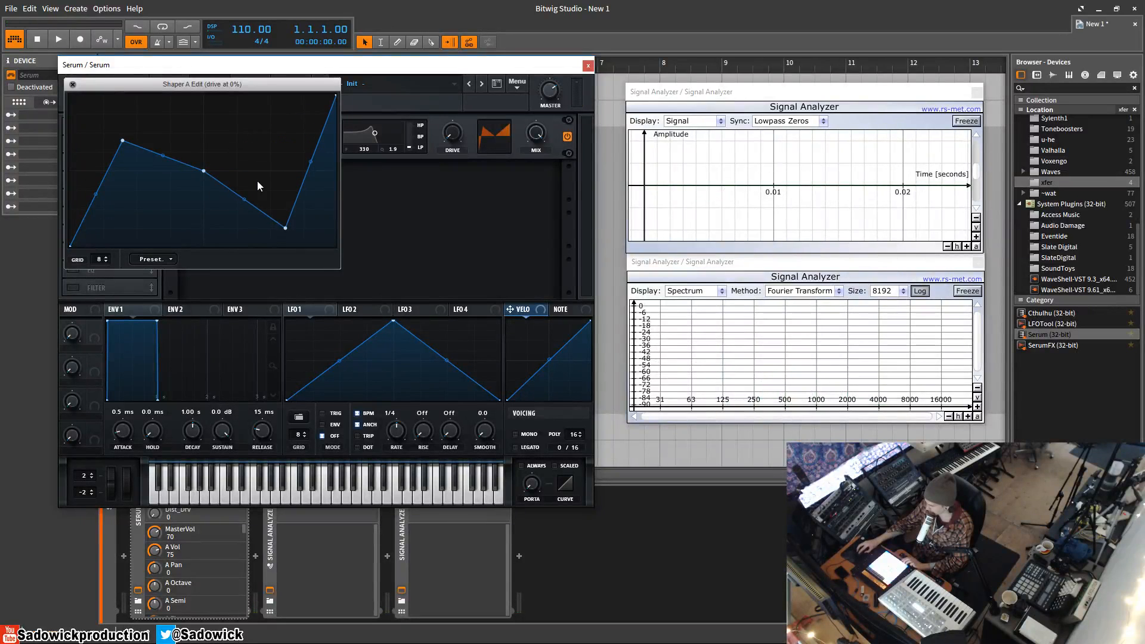
pyautogui.moveTo(205, 171); pyautogui.dragTo(205, 113)
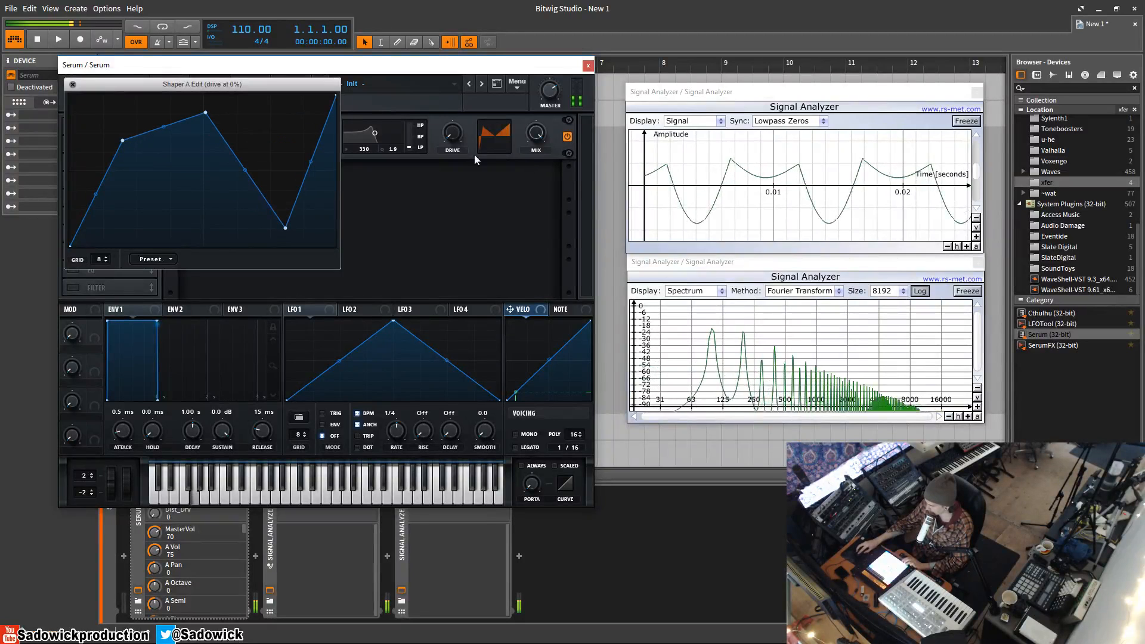
pyautogui.moveTo(453, 134); pyautogui.dragTo(450, 189)
# Step: Close the Shaper A editor and change the distortion type to Tube
pyautogui.click(73, 84)
pyautogui.click(259, 138)
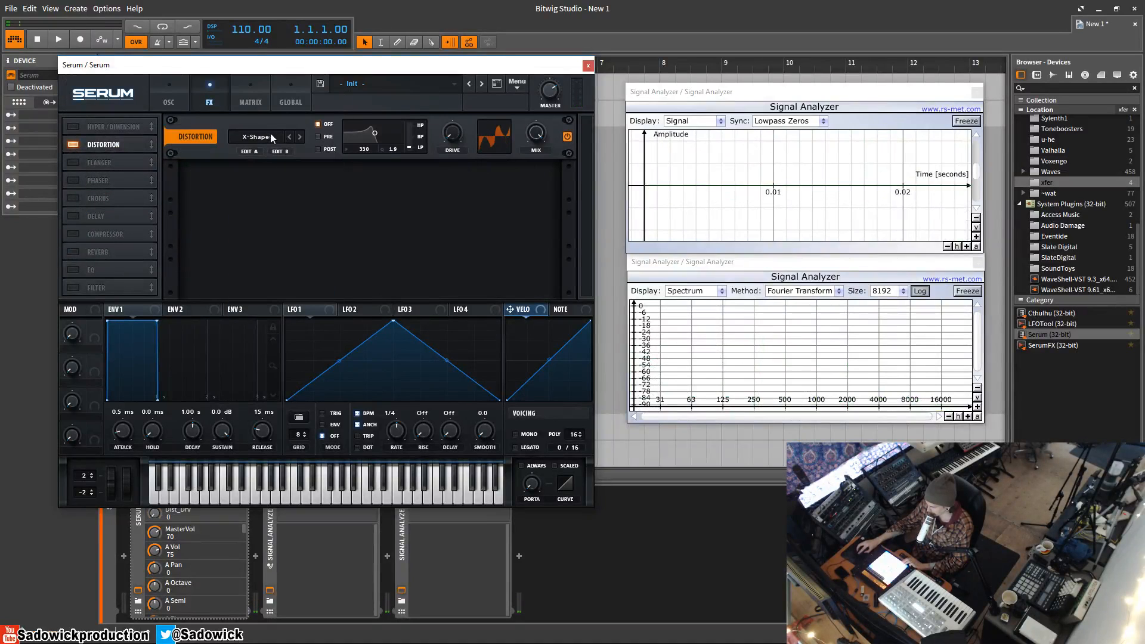
pyautogui.click(267, 136)
pyautogui.click(264, 154)
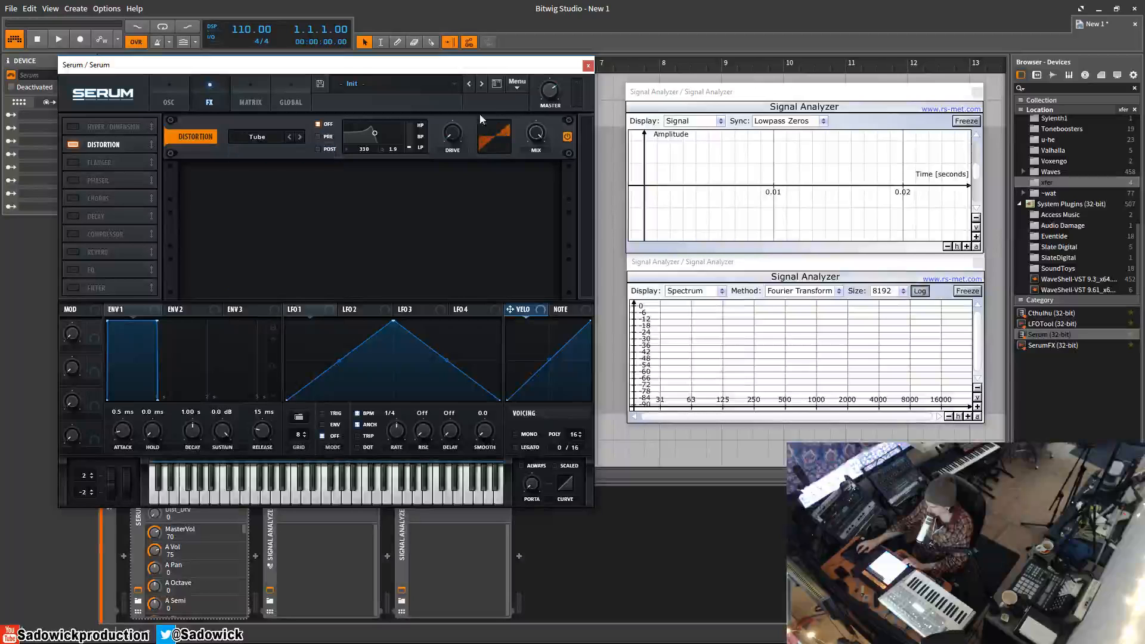
# Step: Replace oscillator A's sine wave with the "just saw" single-cycle preset in the wavetable editor and return to the distortion effect
pyautogui.click(168, 99)
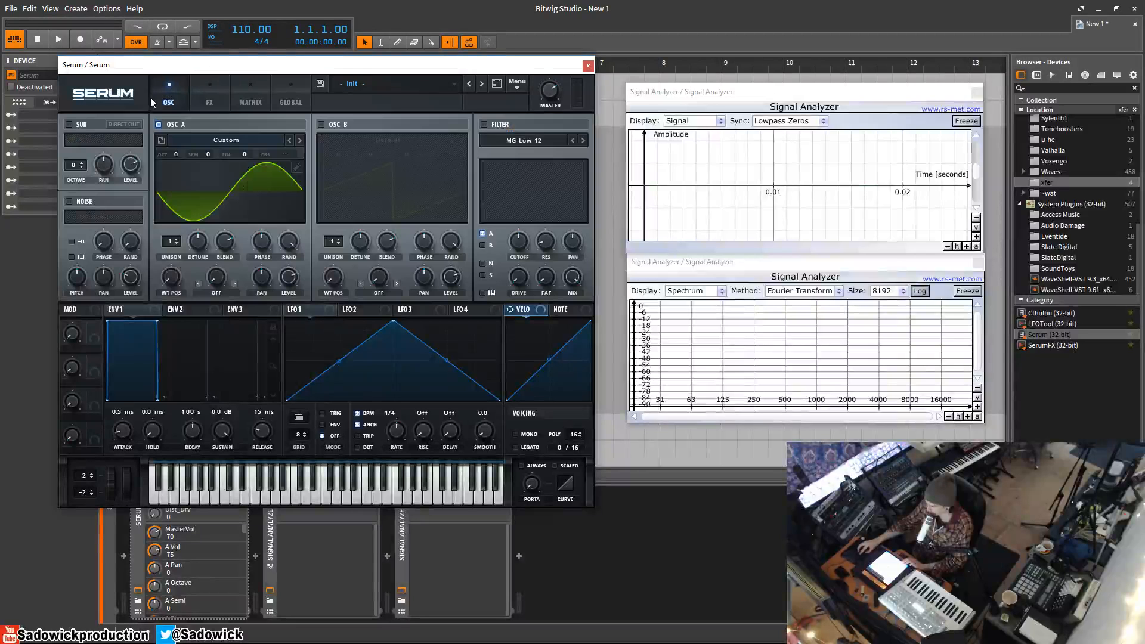
pyautogui.click(297, 167)
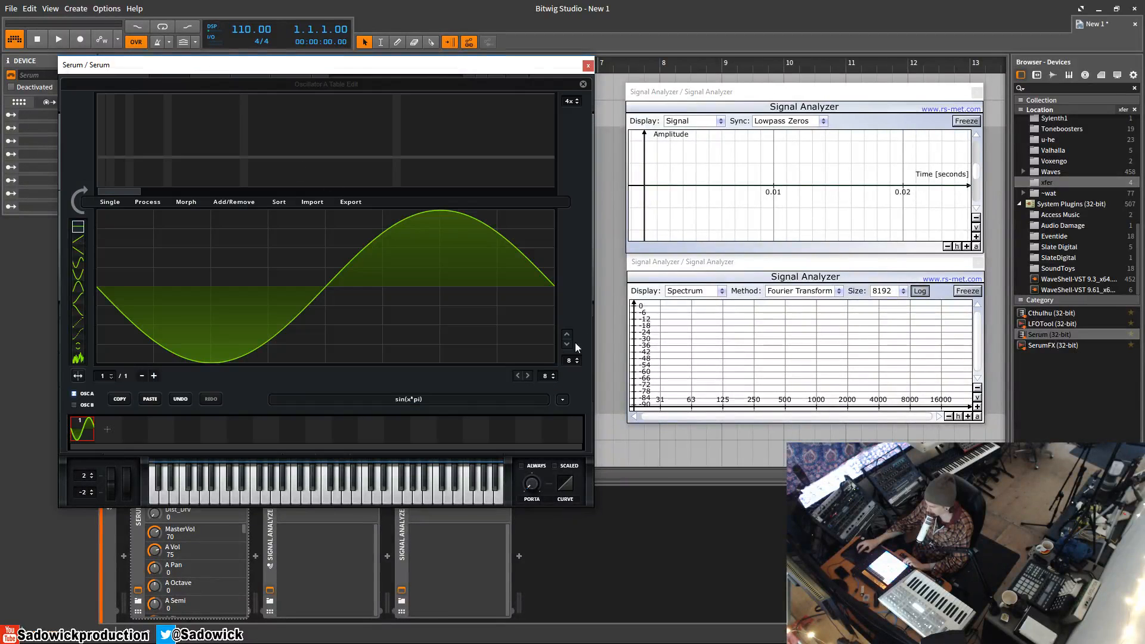
pyautogui.click(563, 400)
pyautogui.moveTo(588, 415)
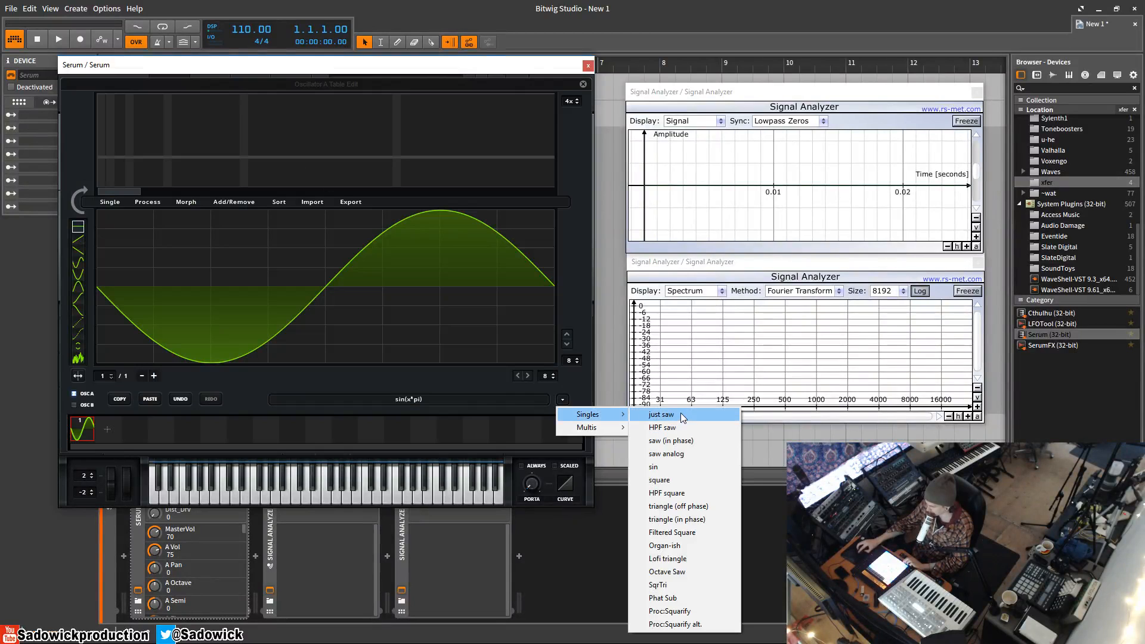
pyautogui.click(675, 429)
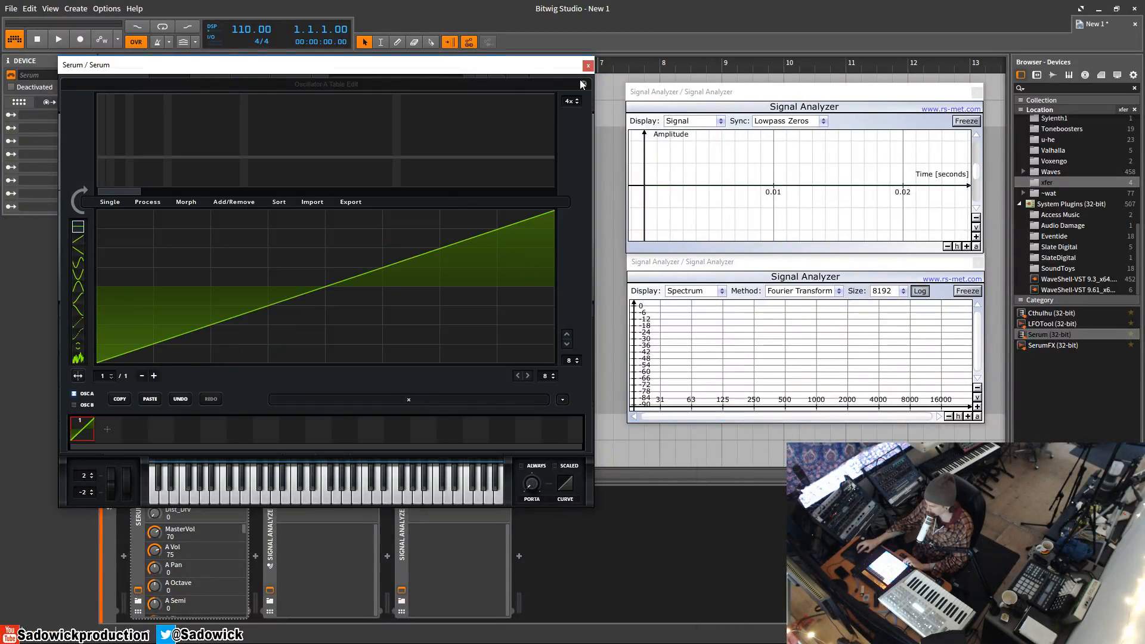
pyautogui.click(583, 84)
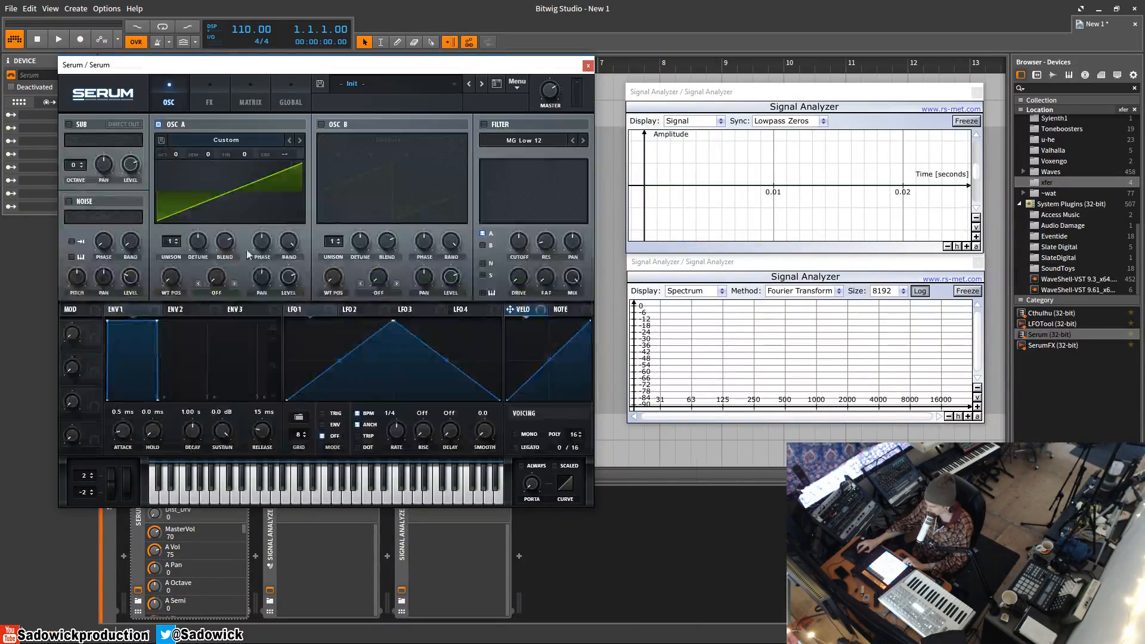
pyautogui.click(206, 96)
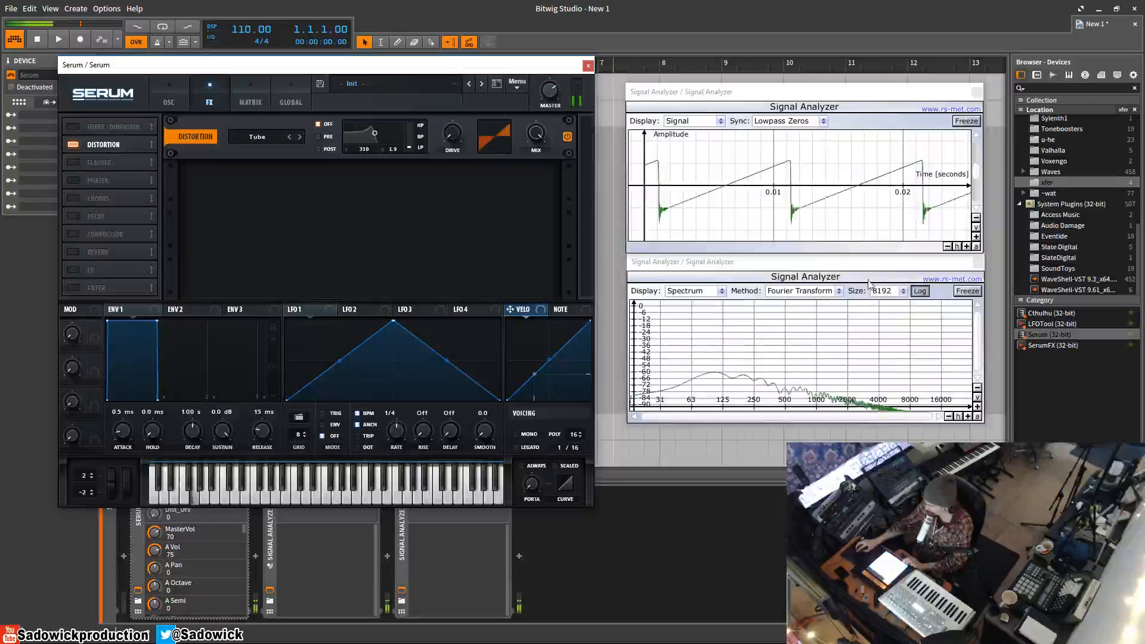
# Step: Set the distortion filter to Pre and move its cutoff up to 13290 with a Q of 2.6
pyautogui.moveTo(840, 328)
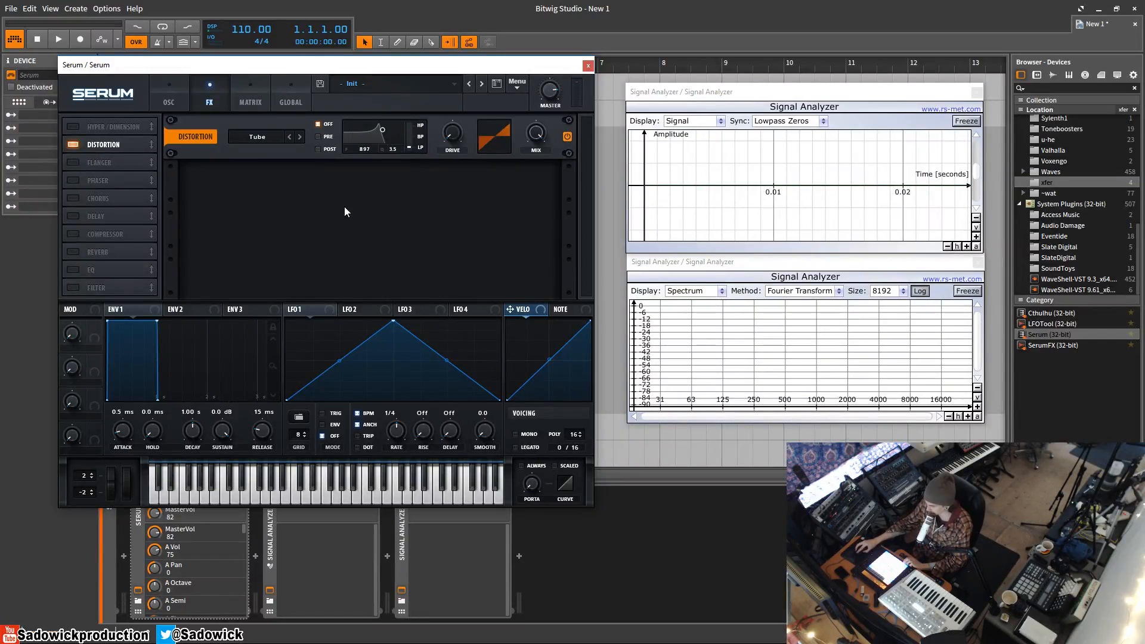
pyautogui.click(320, 137)
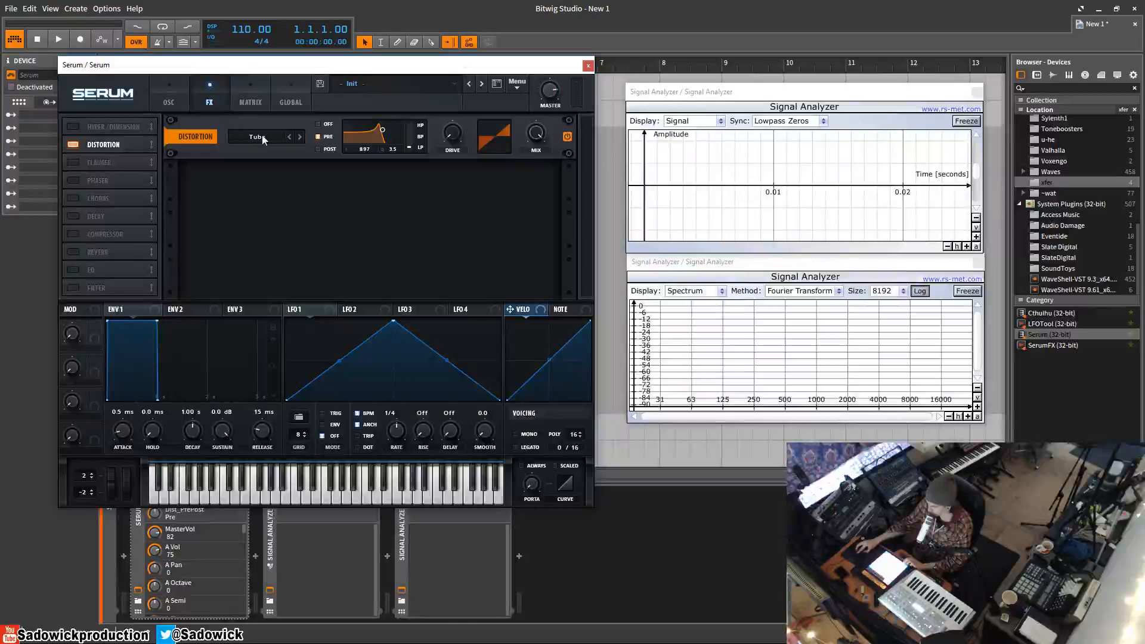
pyautogui.moveTo(383, 130); pyautogui.dragTo(386, 133)
pyautogui.moveTo(374, 129); pyautogui.dragTo(426, 137)
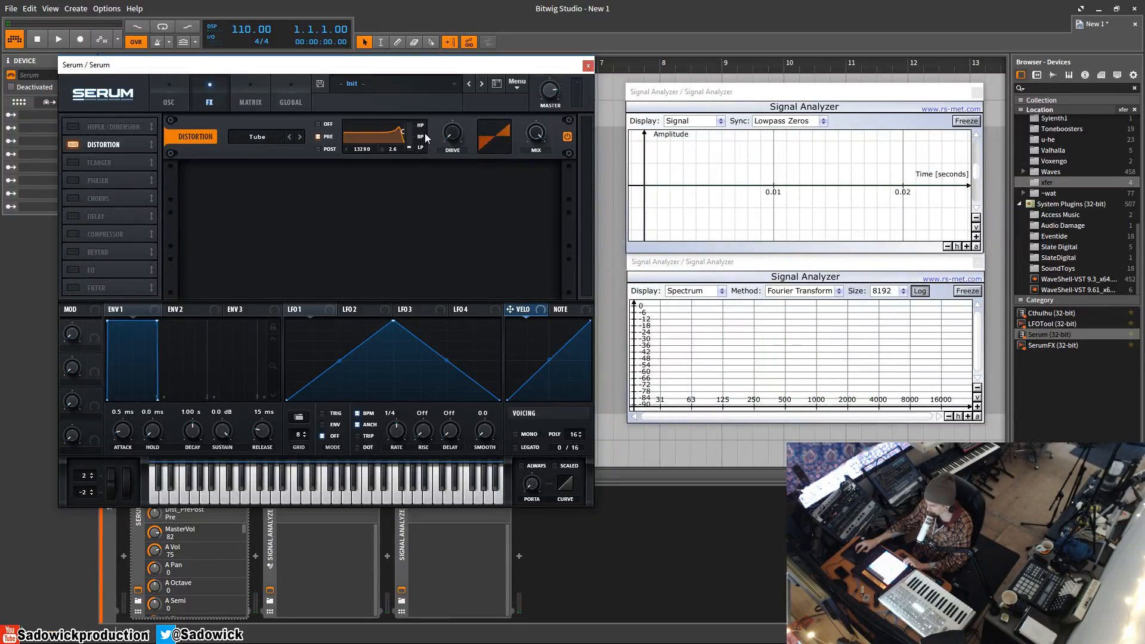
# Step: Set the pre filter's cutoff to 153 with a Q of 1.8, raise the drive to 92, and compare the result with the filter off
pyautogui.moveTo(356, 148); pyautogui.dragTo(360, 258)
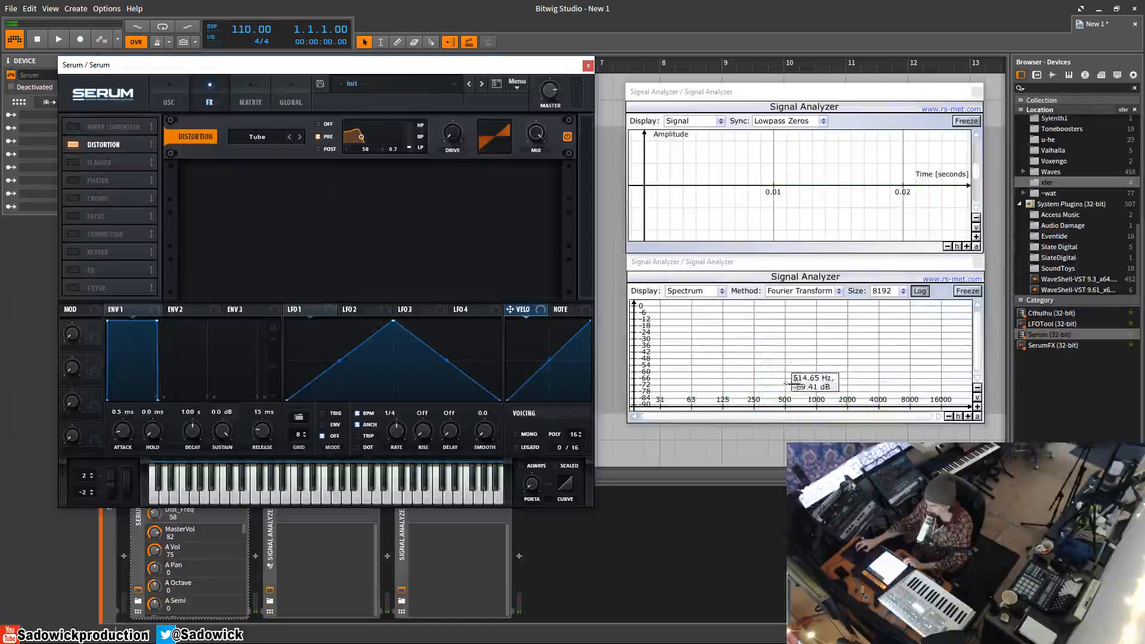
pyautogui.click(370, 134)
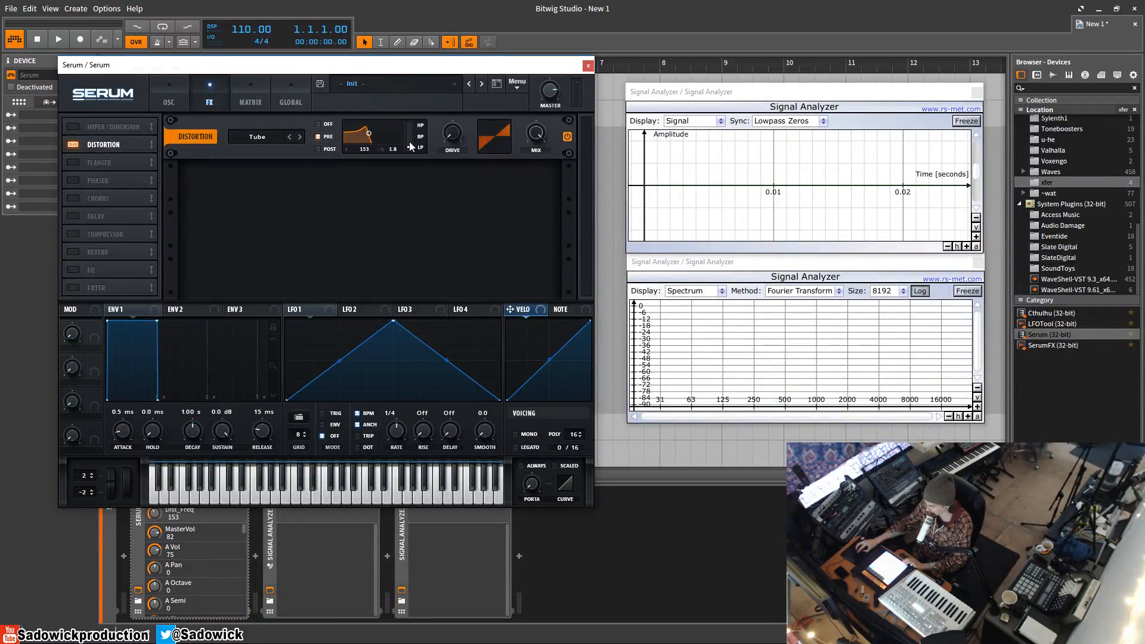
pyautogui.moveTo(452, 96); pyautogui.dragTo(451, 72)
pyautogui.moveTo(458, 139); pyautogui.dragTo(471, 88)
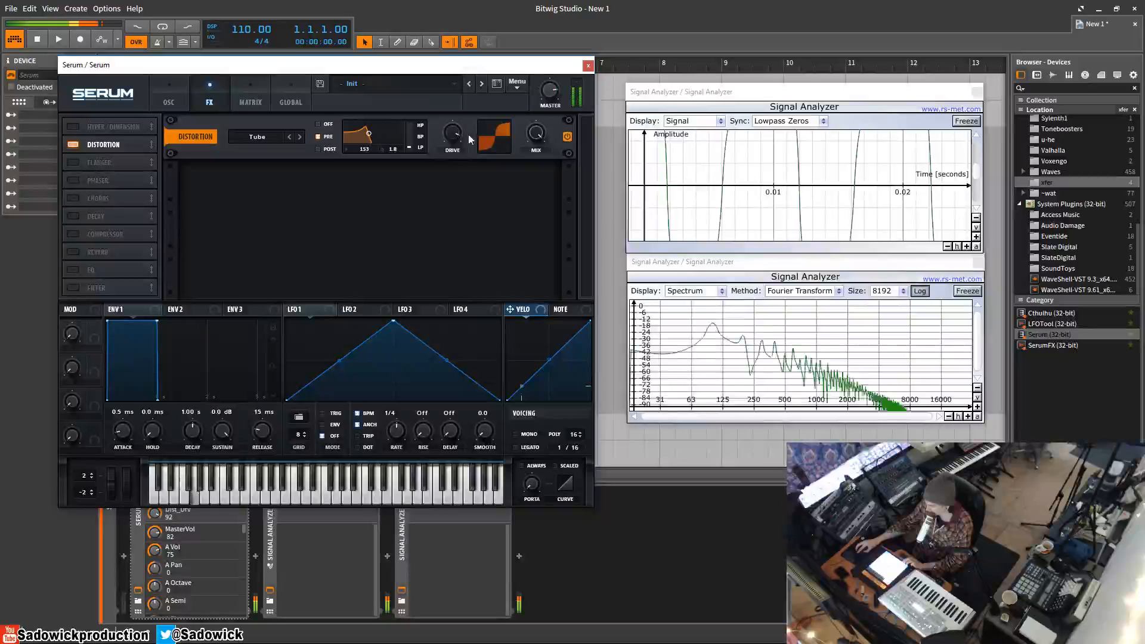
pyautogui.click(319, 125)
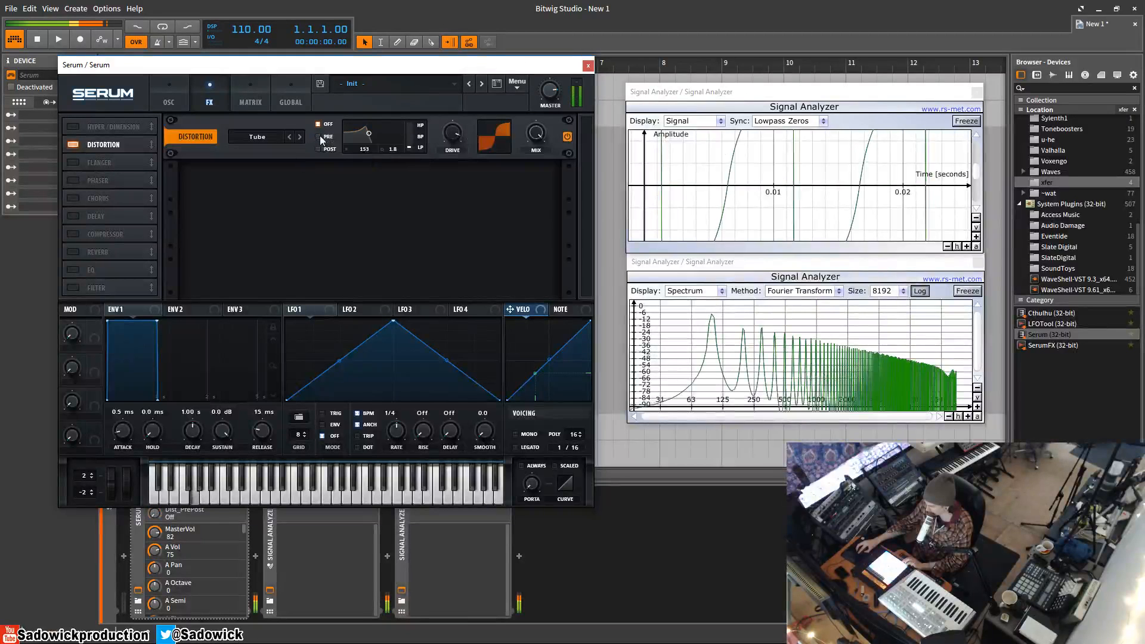
pyautogui.click(320, 136)
# Step: Turn the drive all the way down and blend the pre filter toward band-pass, with its frequency at 242 and a Q of 4.6
pyautogui.moveTo(457, 135); pyautogui.dragTo(458, 300)
pyautogui.moveTo(409, 147); pyautogui.dragTo(371, 136)
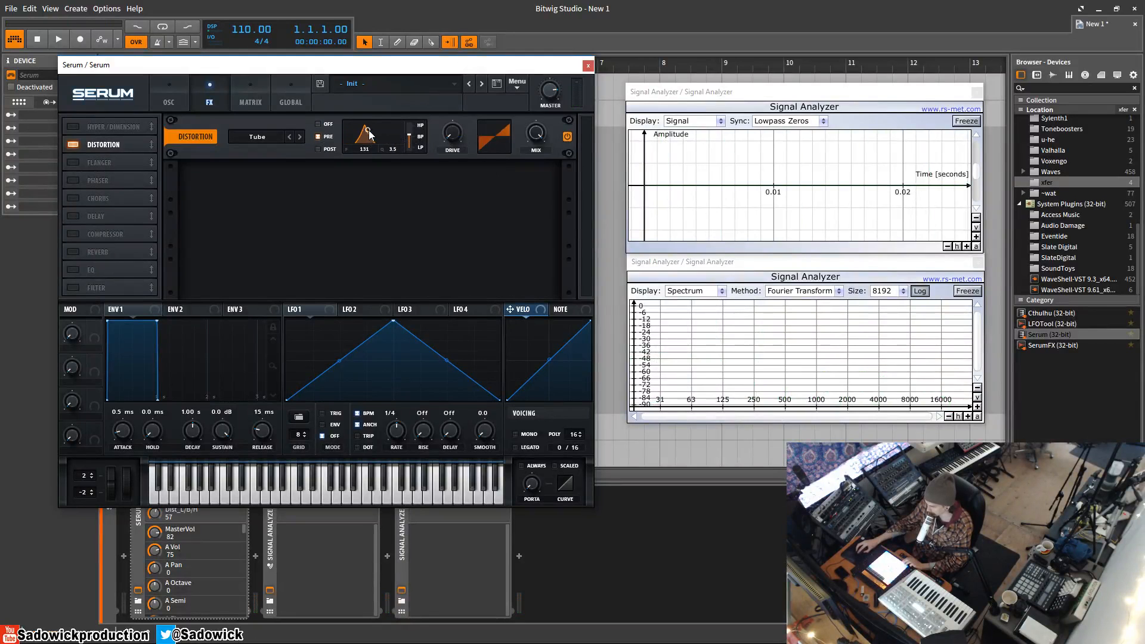
pyautogui.moveTo(370, 135); pyautogui.dragTo(384, 137)
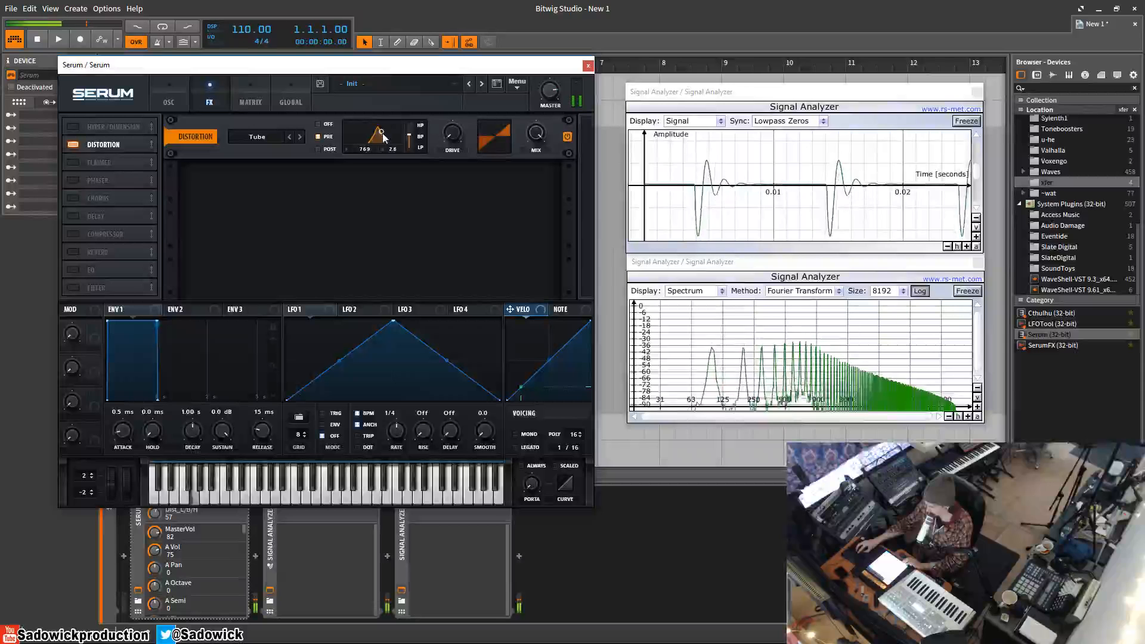
pyautogui.moveTo(395, 148); pyautogui.dragTo(374, 128)
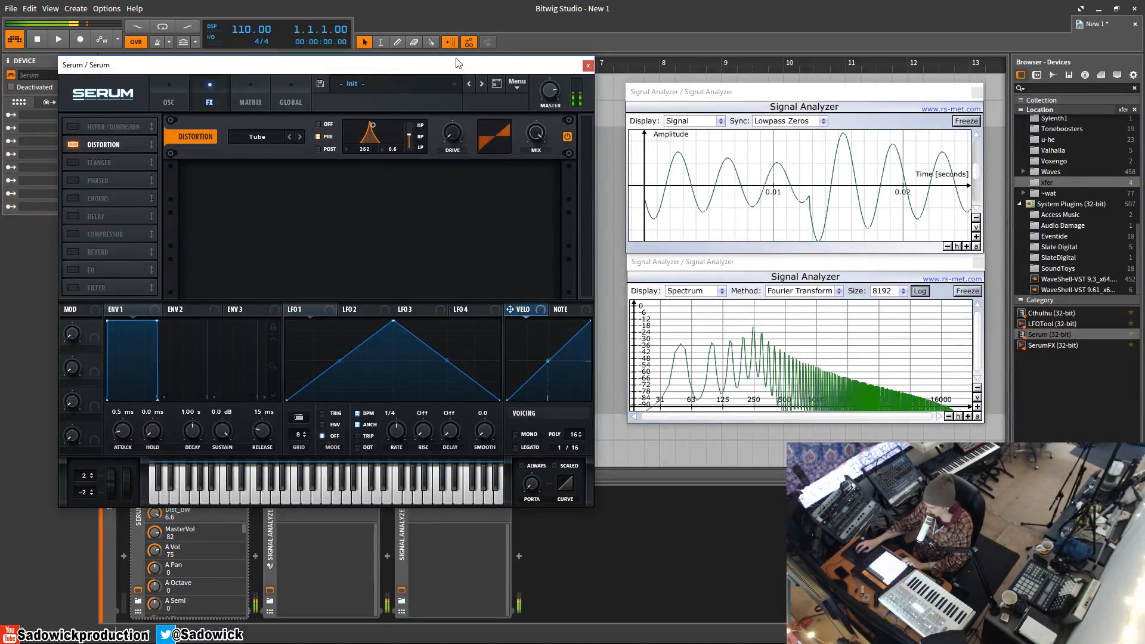
pyautogui.moveTo(376, 125)
pyautogui.mouseDown()
pyautogui.moveTo(365, 126)
pyautogui.moveTo(375, 132)
pyautogui.mouseUp()
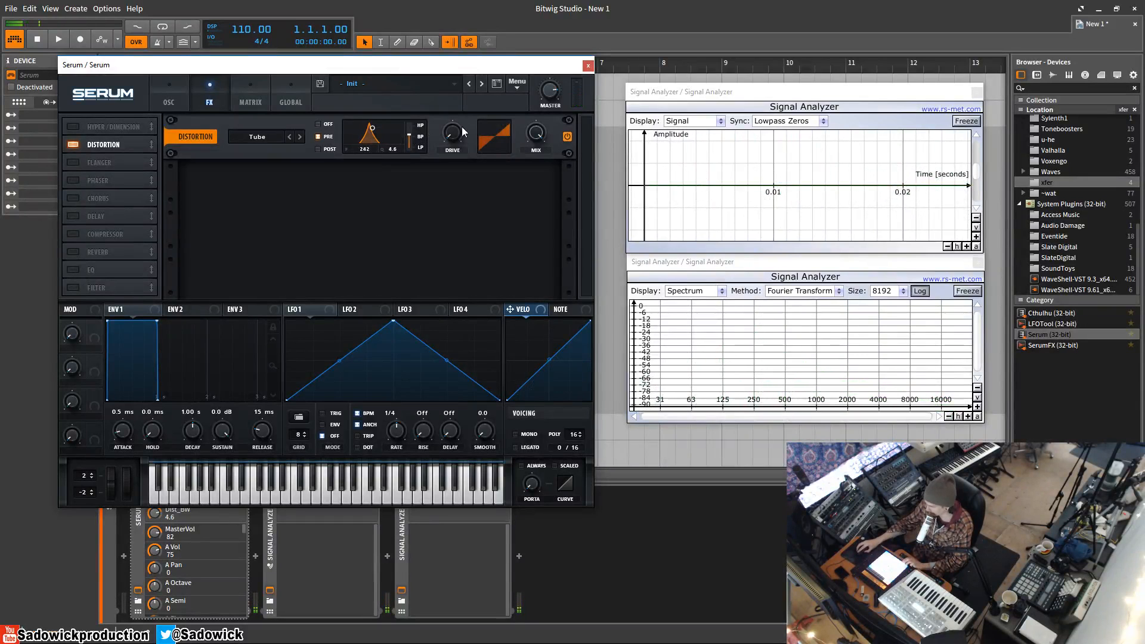
# Step: Change the distortion type to HardClip with the drive at 100 and move the band-pass filter's frequency to 314
pyautogui.moveTo(453, 143); pyautogui.dragTo(479, 22)
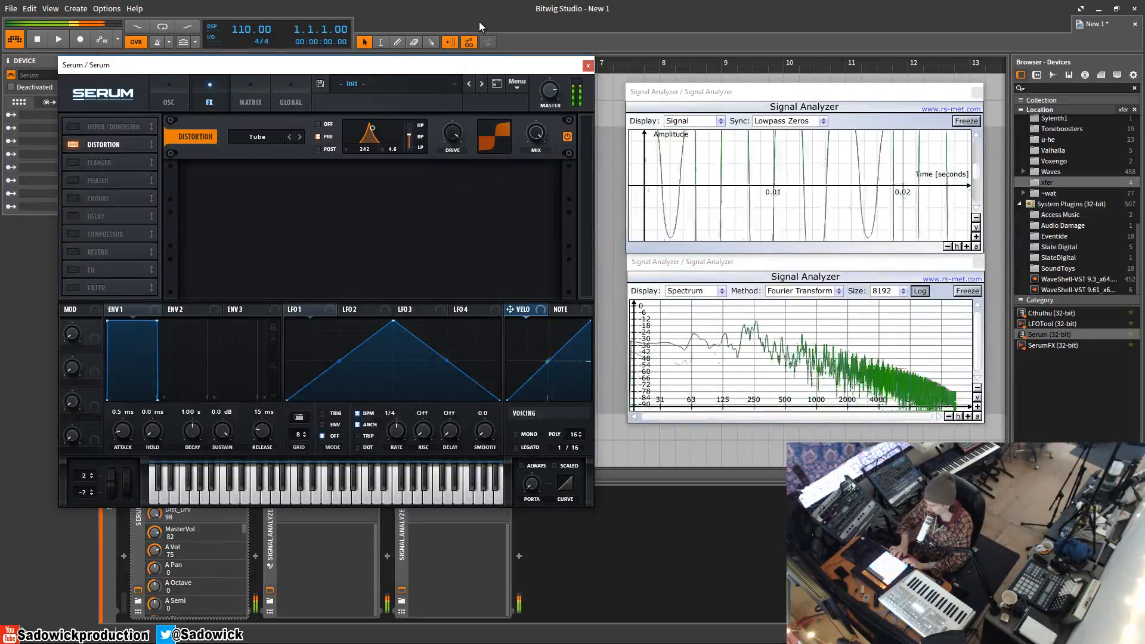
pyautogui.click(980, 222)
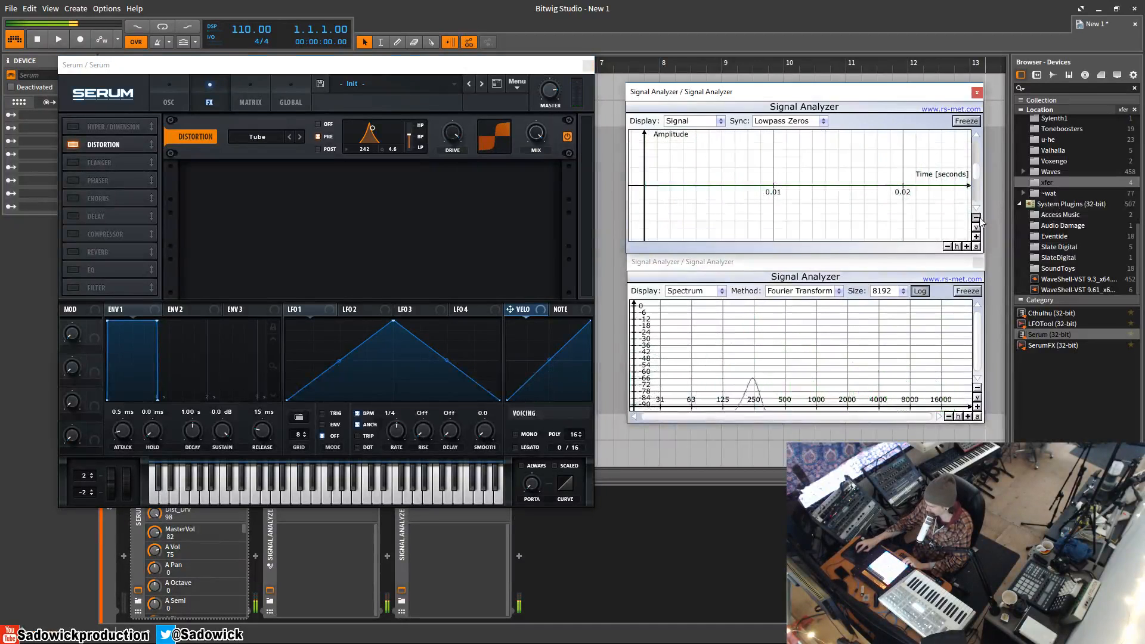
pyautogui.click(299, 137)
pyautogui.moveTo(451, 145); pyautogui.dragTo(451, 140)
pyautogui.click(299, 136)
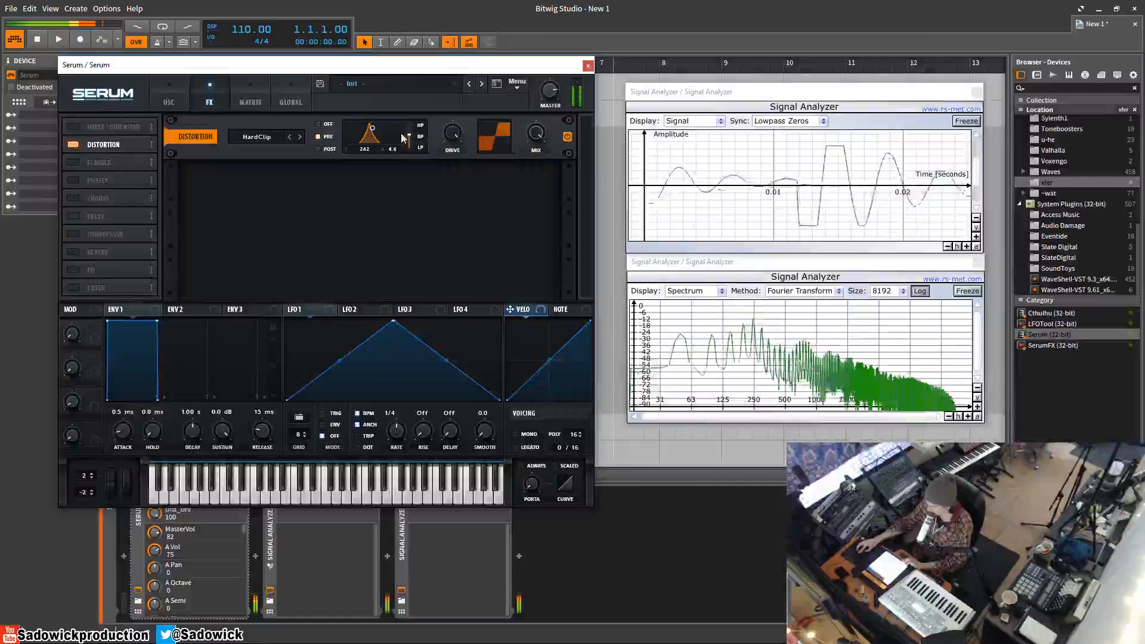
pyautogui.moveTo(366, 151); pyautogui.dragTo(362, 153)
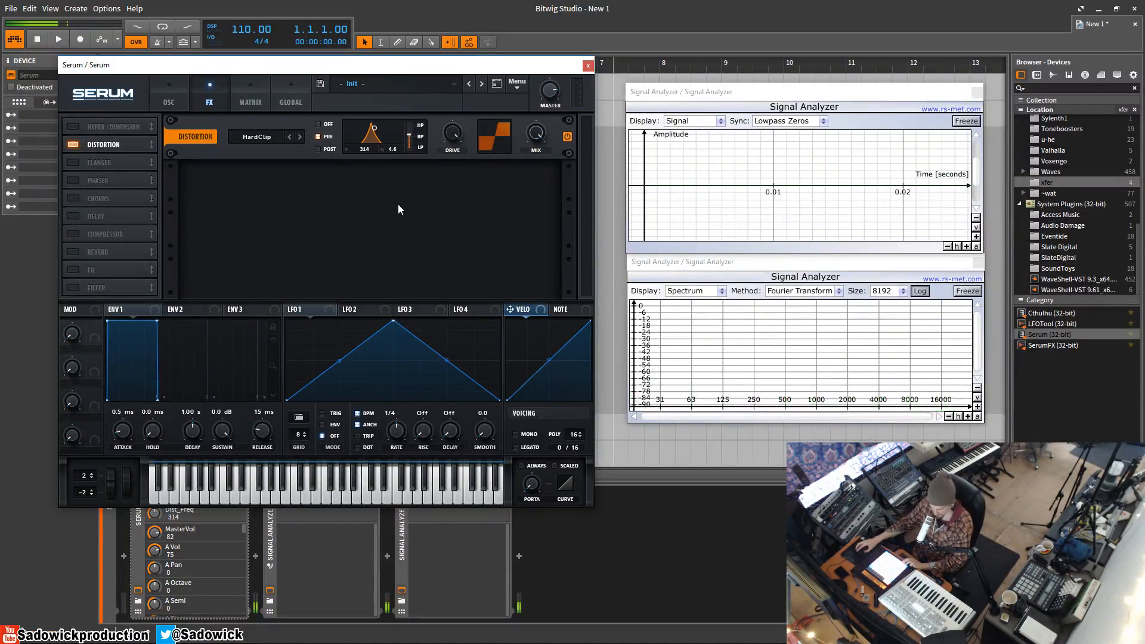
# Step: Turn on the sub oscillator, route it to direct out and raise its level to 100
pyautogui.click(165, 97)
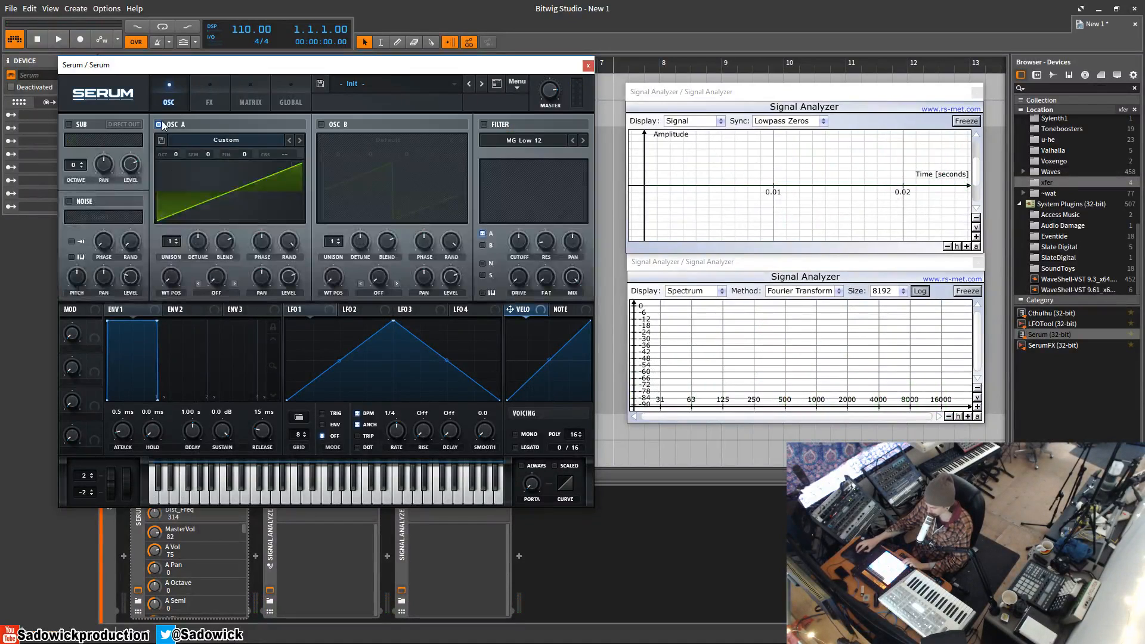
pyautogui.click(69, 124)
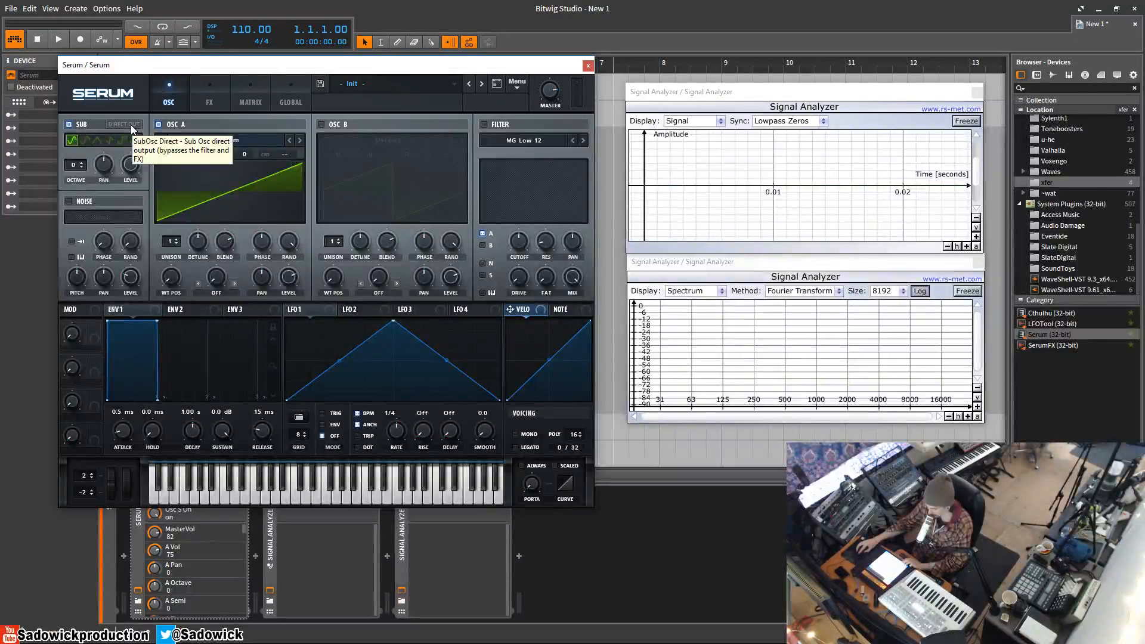
pyautogui.click(134, 124)
pyautogui.moveTo(67, 167); pyautogui.dragTo(131, 148)
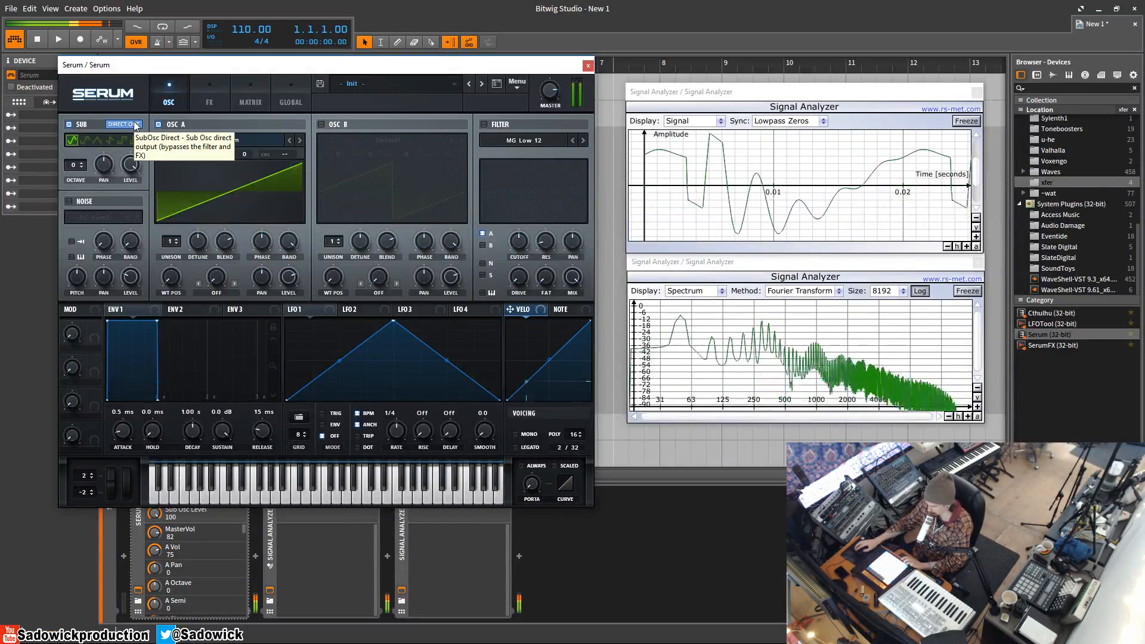
# Step: Return to the distortion effect and sweep the pre filter's frequency down to 157
pyautogui.click(220, 100)
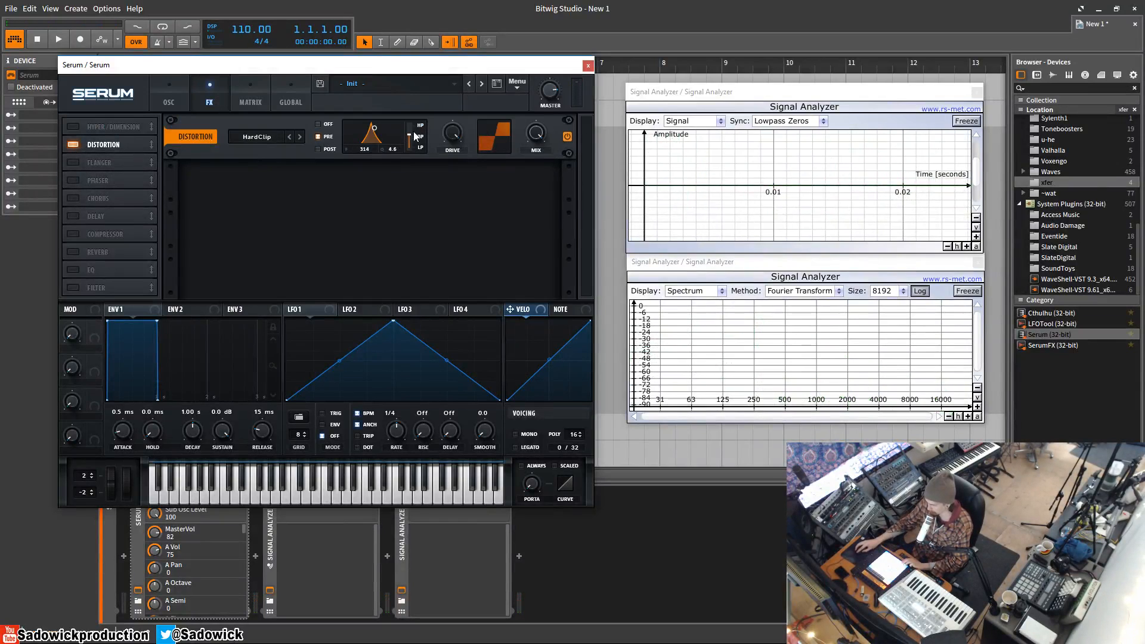
pyautogui.moveTo(370, 150); pyautogui.dragTo(356, 150)
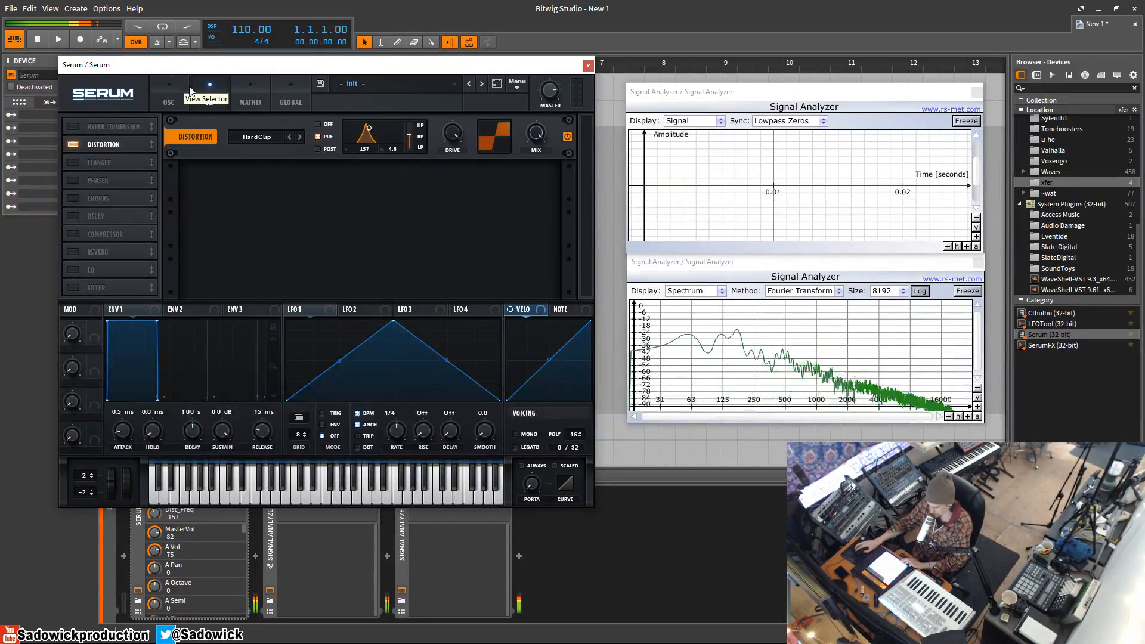
pyautogui.click(265, 138)
pyautogui.click(409, 148)
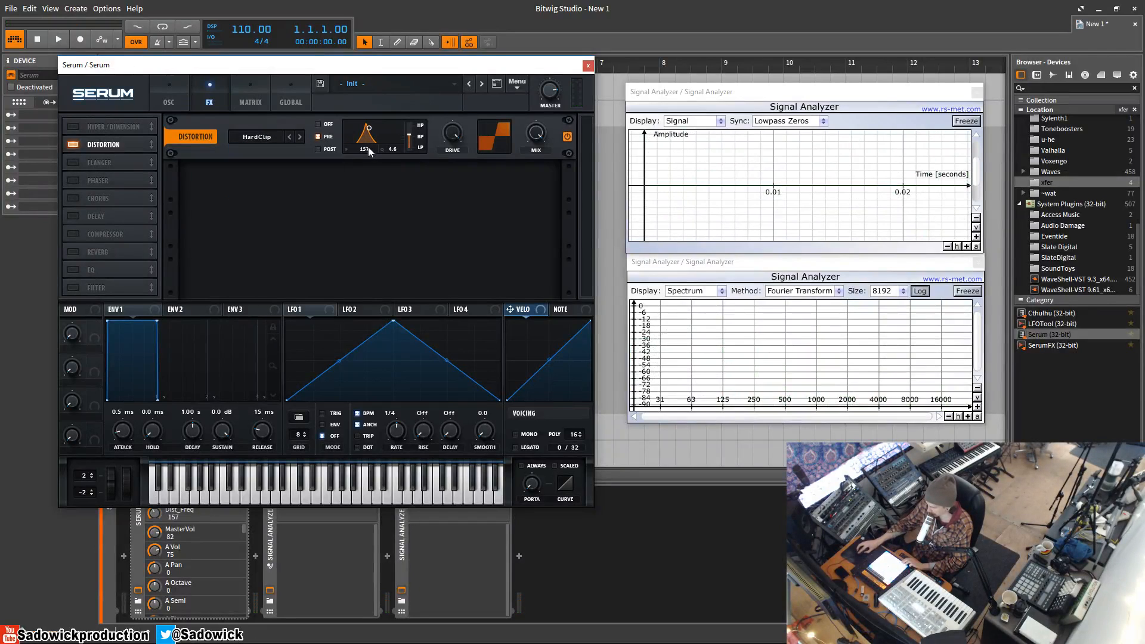
# Step: Switch the distortion filter to Post as a low-pass, keep the drive at 100, and open the cutoff to 13290 with a Q of 0.1
pyautogui.click(317, 149)
pyautogui.moveTo(410, 140); pyautogui.dragTo(412, 189)
pyautogui.moveTo(455, 134); pyautogui.dragTo(469, 57)
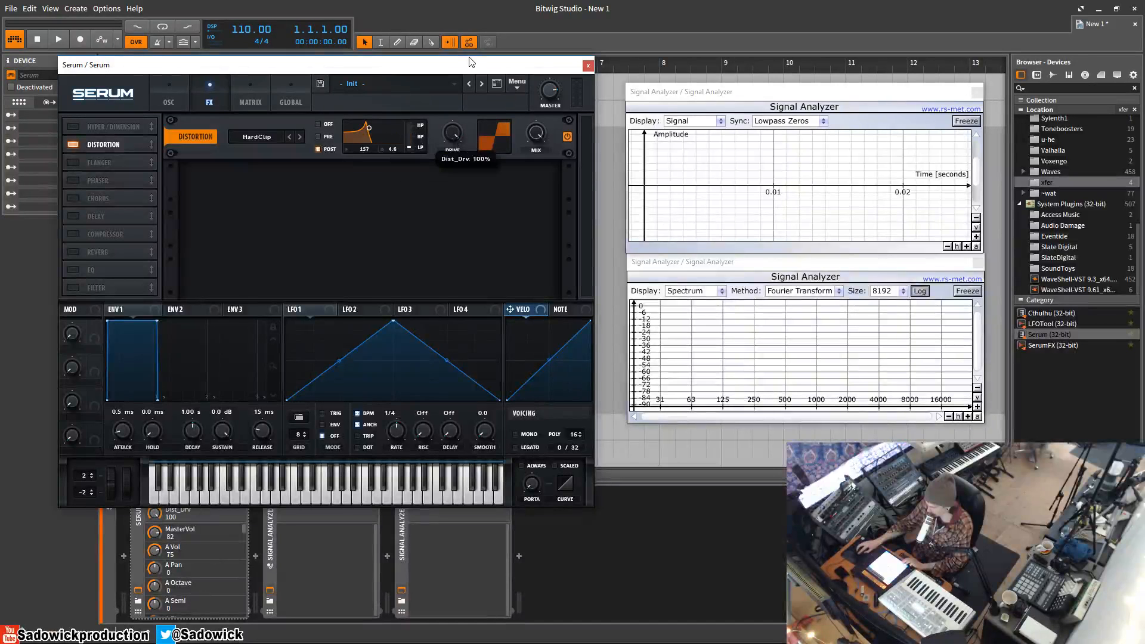
pyautogui.moveTo(370, 129); pyautogui.dragTo(441, 142)
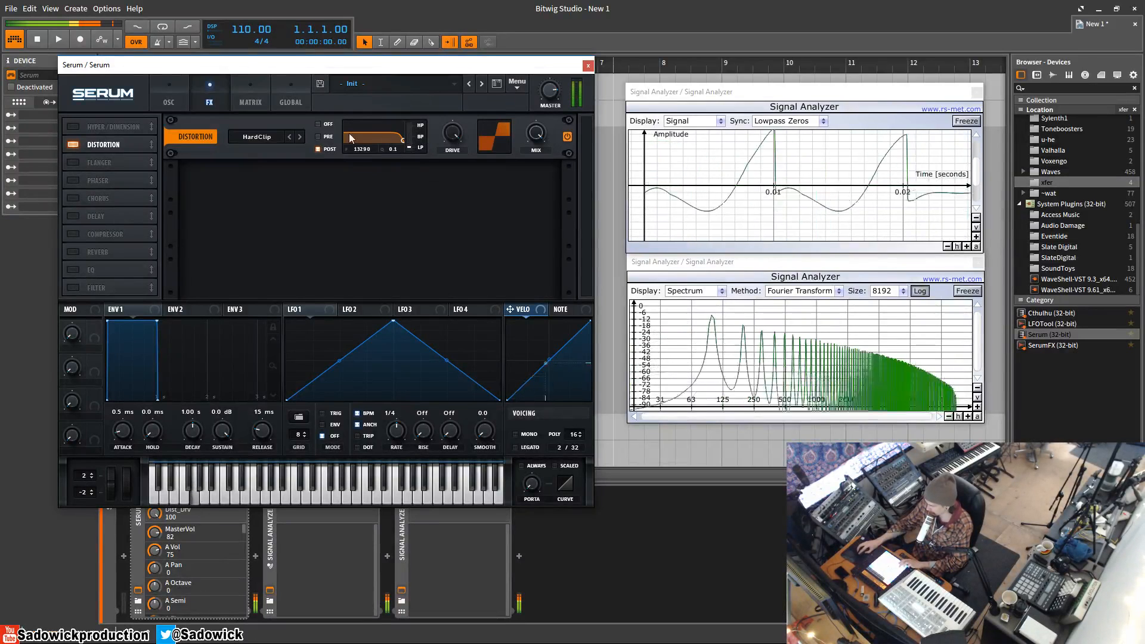
# Step: Change the distortion type to Sin Fold with a drive of 68 and lower the post filter's cutoff with a Q of 0.5
pyautogui.click(300, 137)
pyautogui.click(300, 136)
pyautogui.click(300, 138)
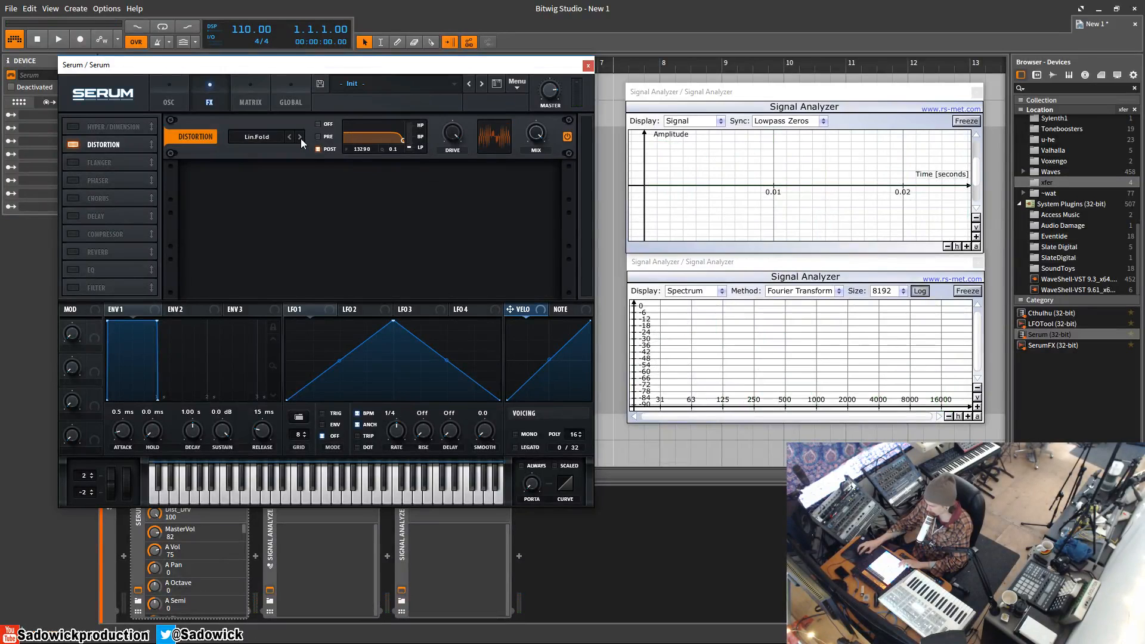
pyautogui.click(300, 138)
pyautogui.moveTo(456, 136); pyautogui.dragTo(457, 179)
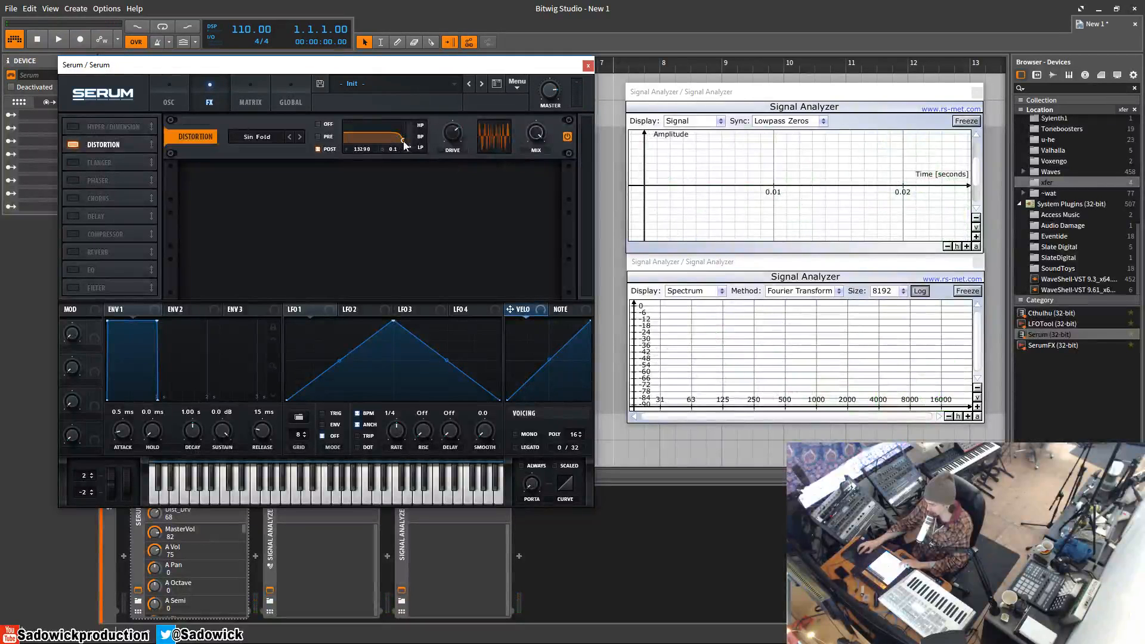
pyautogui.moveTo(403, 144)
pyautogui.mouseDown()
pyautogui.moveTo(388, 144)
pyautogui.moveTo(399, 133)
pyautogui.moveTo(394, 141)
pyautogui.mouseUp()
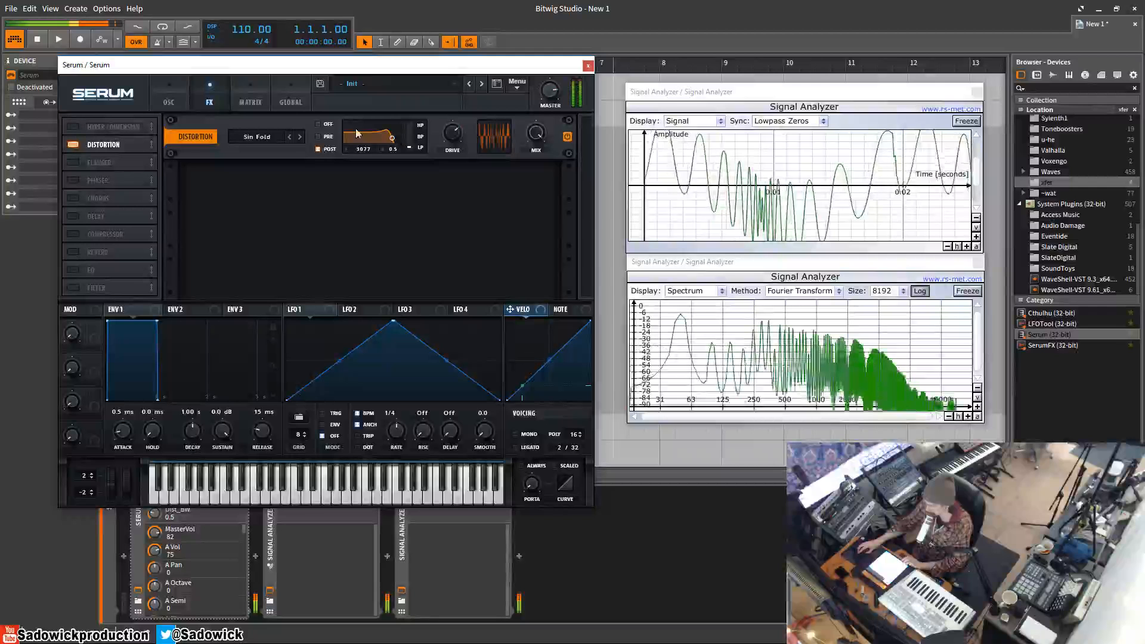
# Step: Set the distortion filter to Pre with a cutoff of 415 and a Q of 0.6, and lower the master volume to 69
pyautogui.click(318, 137)
pyautogui.moveTo(392, 138); pyautogui.dragTo(377, 135)
pyautogui.moveTo(550, 91); pyautogui.dragTo(553, 122)
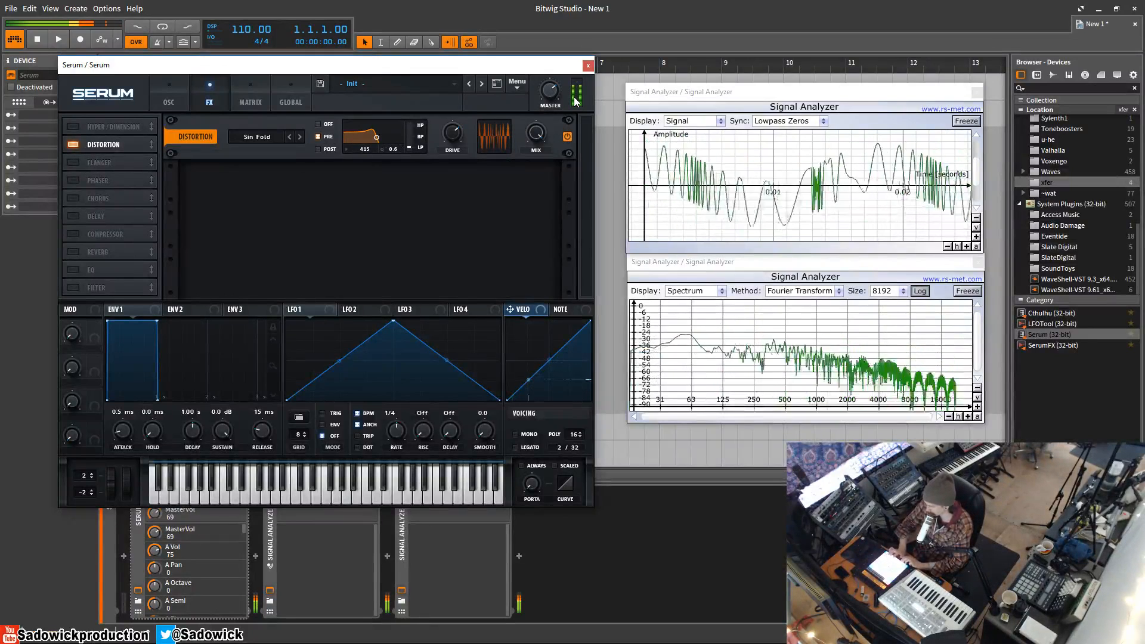
# Step: Sweep the distortion mix down and back up, leaving it at 52
pyautogui.click(542, 140)
pyautogui.moveTo(542, 140); pyautogui.dragTo(522, 182)
pyautogui.moveTo(524, 179); pyautogui.dragTo(538, 131)
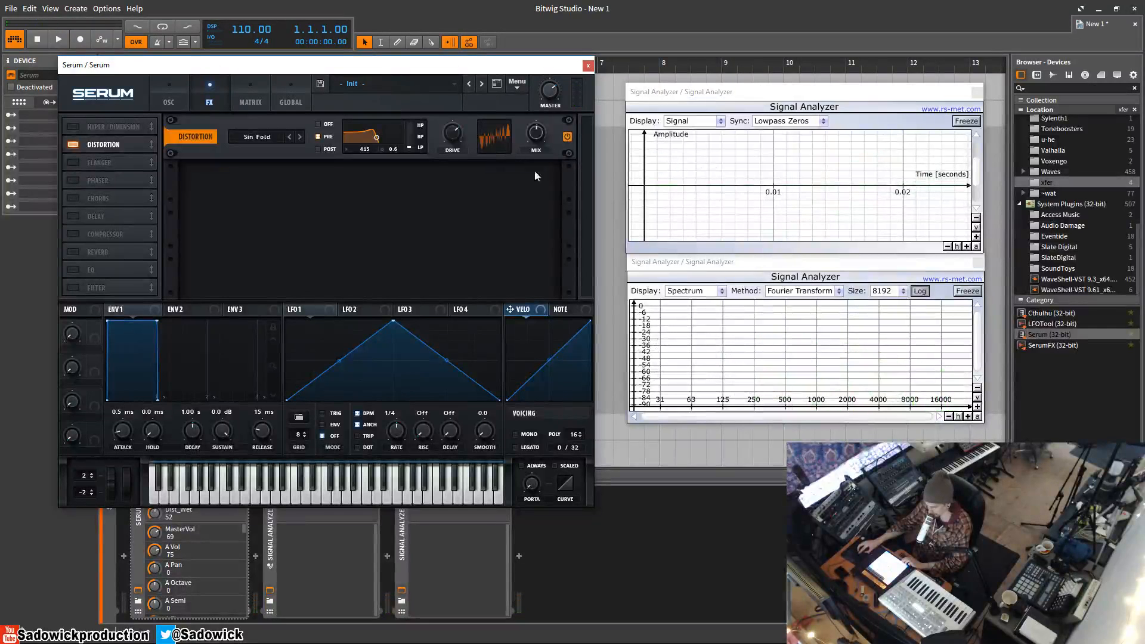
# Step: Modulate the distortion mix with Env 2 from a base of 0, setting the envelope's sustain to 0% and its decay to 235 ms
pyautogui.click(179, 310)
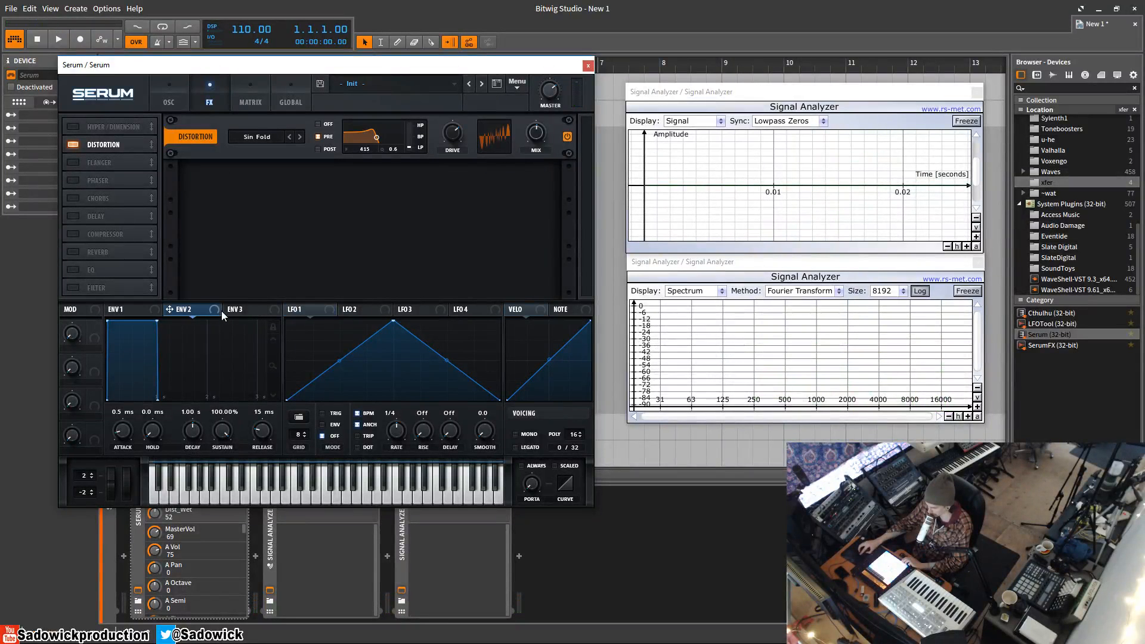
pyautogui.moveTo(538, 134); pyautogui.dragTo(514, 195)
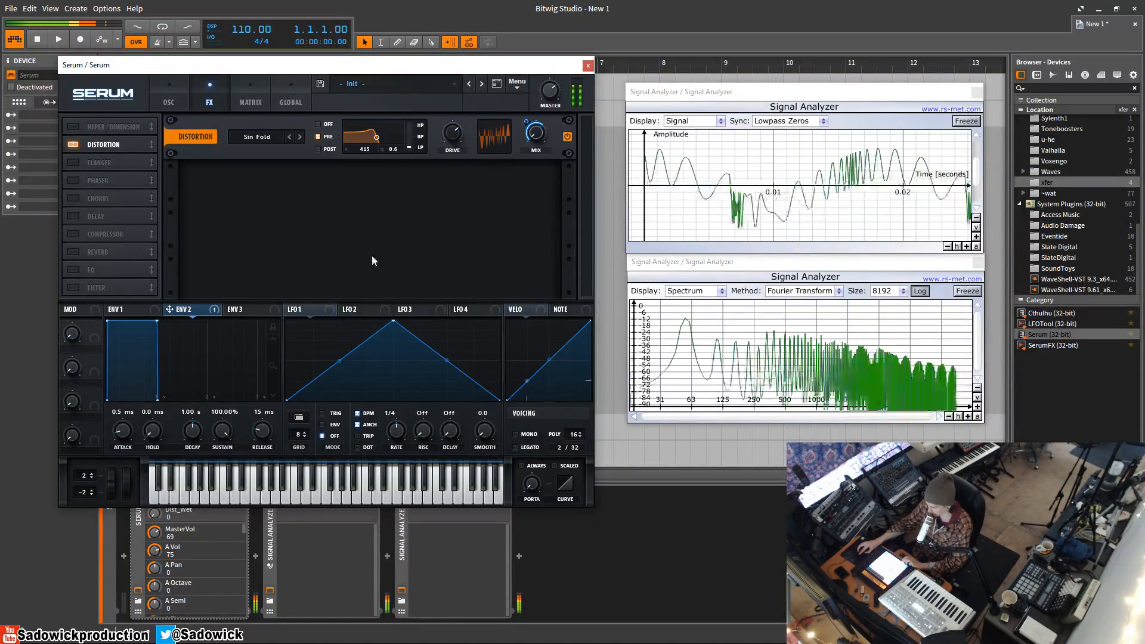
pyautogui.moveTo(157, 323); pyautogui.dragTo(128, 406)
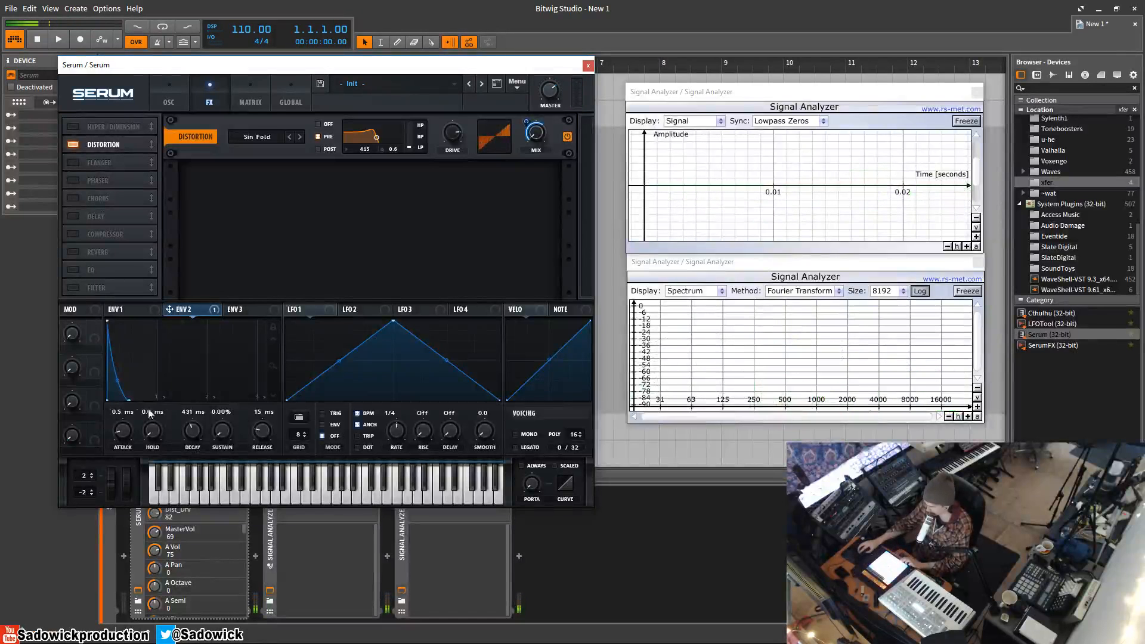
pyautogui.moveTo(200, 437); pyautogui.dragTo(201, 438)
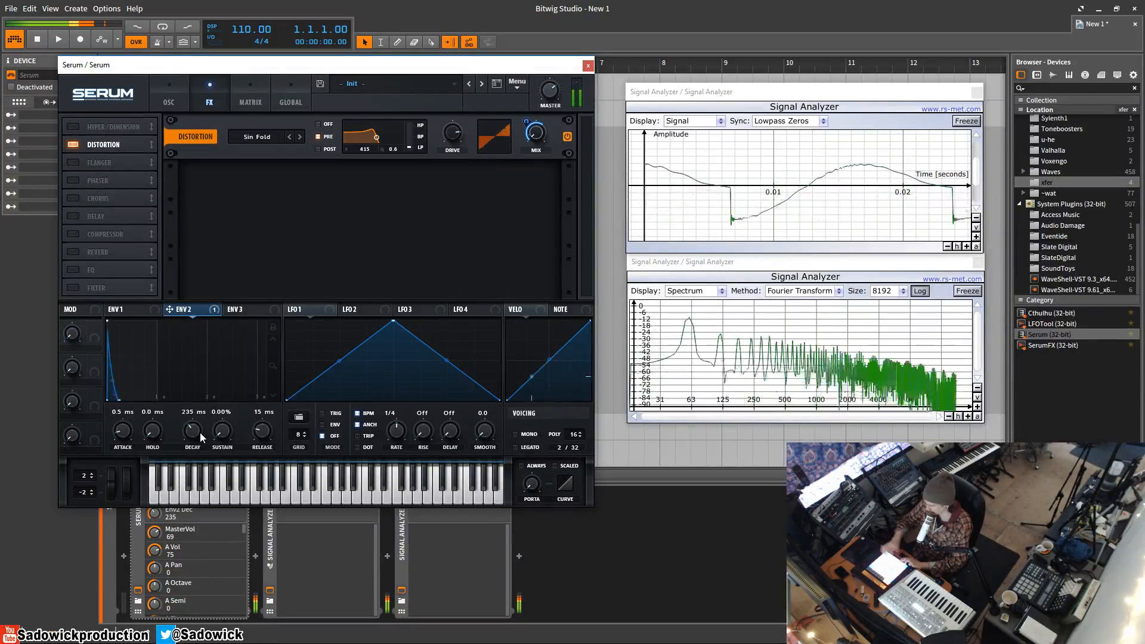